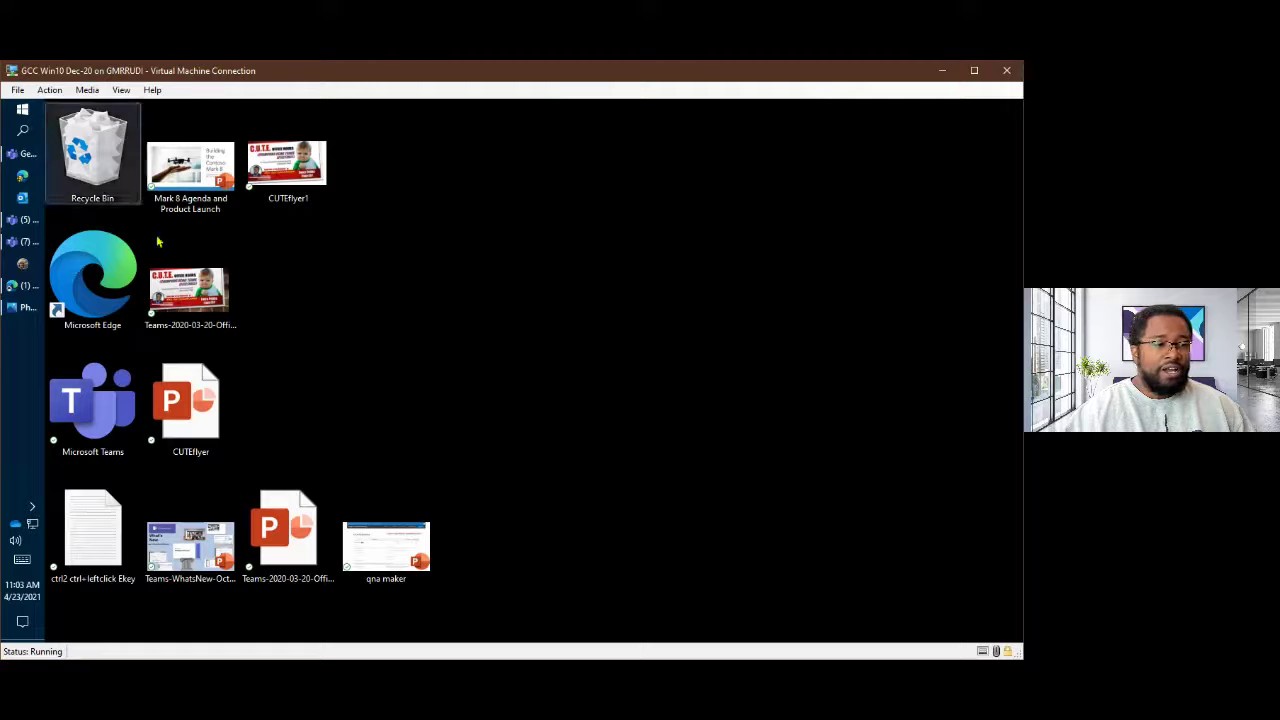
Step: Switch to the Teams desktop app and open its chat list
left_click(33, 156)
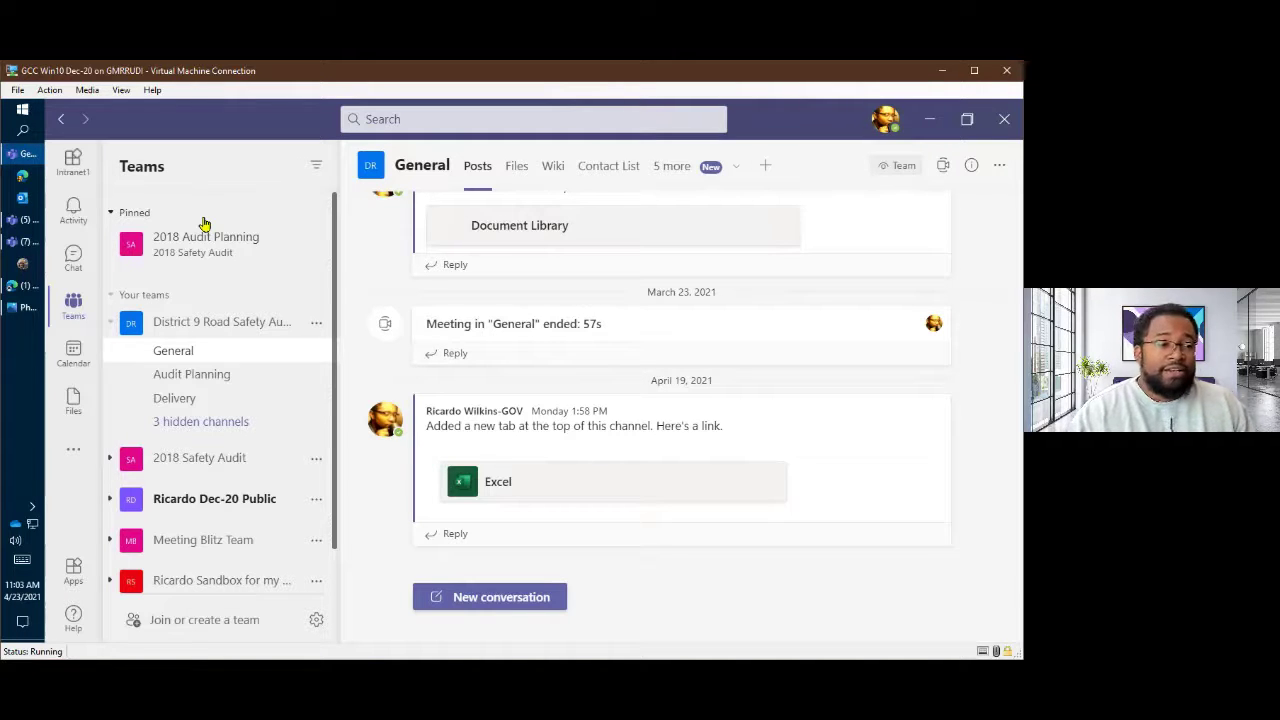
left_click(76, 256)
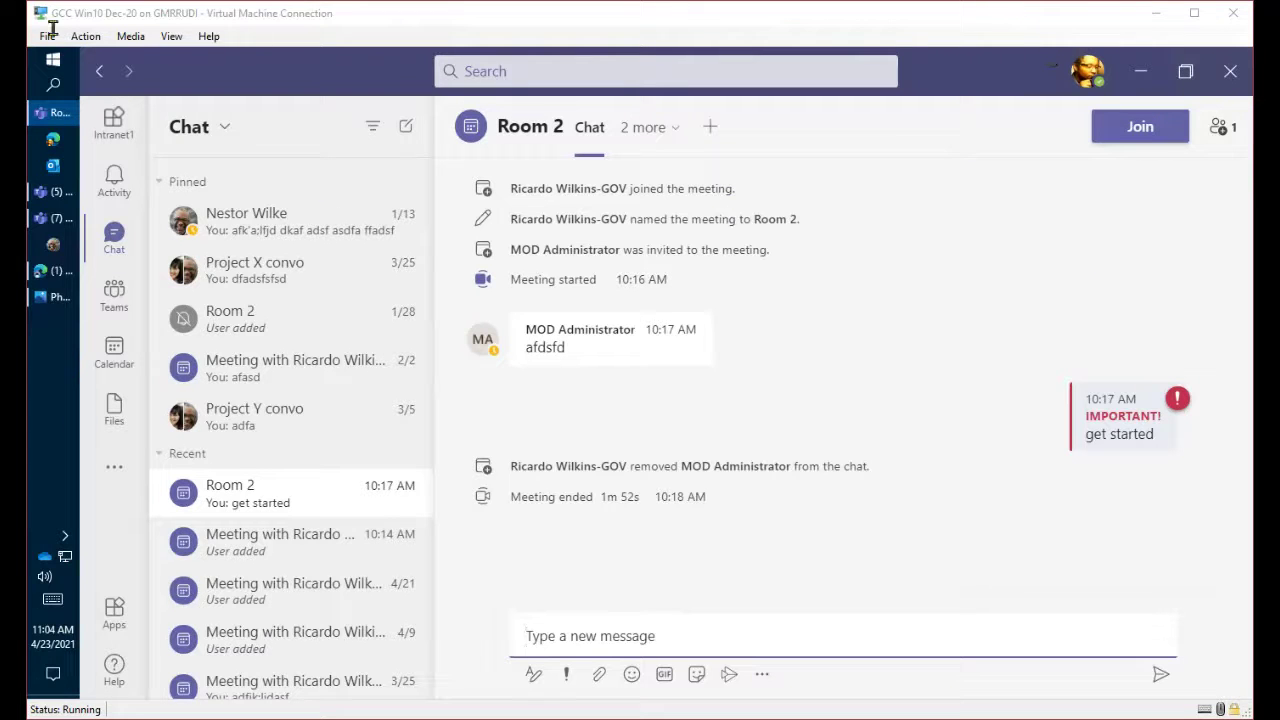
Step: Look through the other accounts' Teams windows, dismissing the call quality rating, and return to the main account's Room 2 chat
left_click(40, 262)
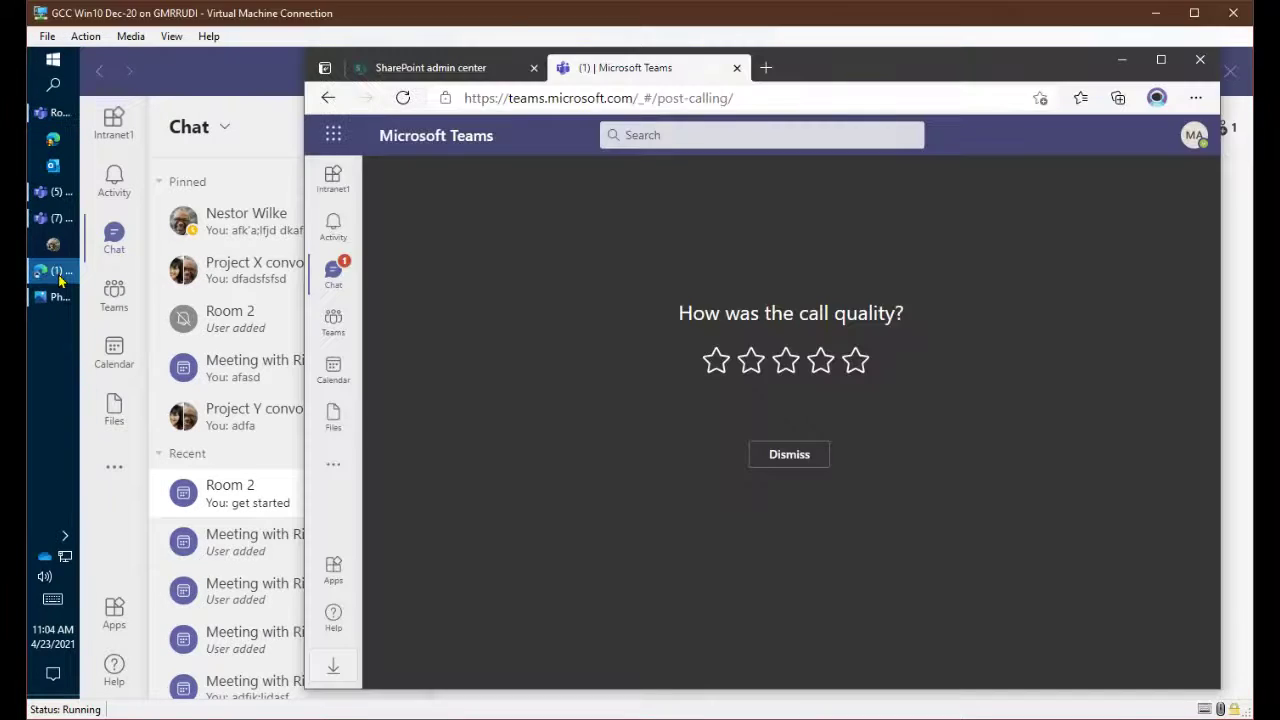
left_click(786, 451)
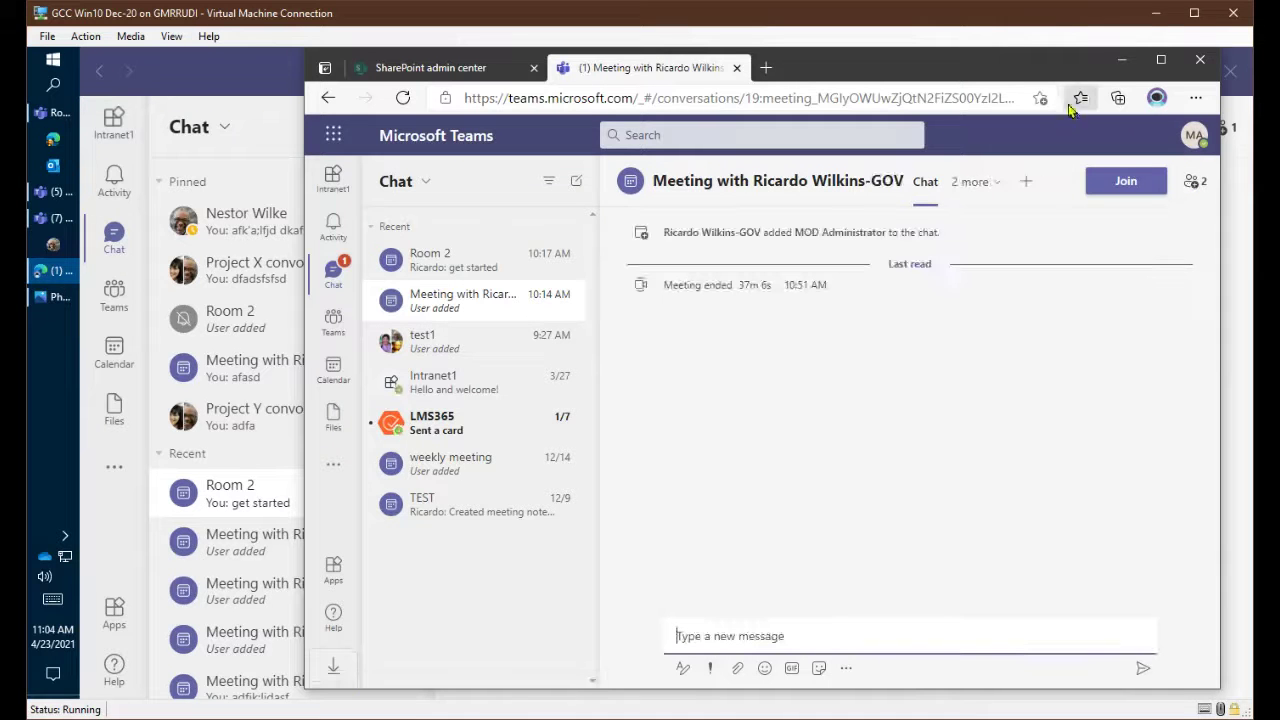
left_click(53, 218)
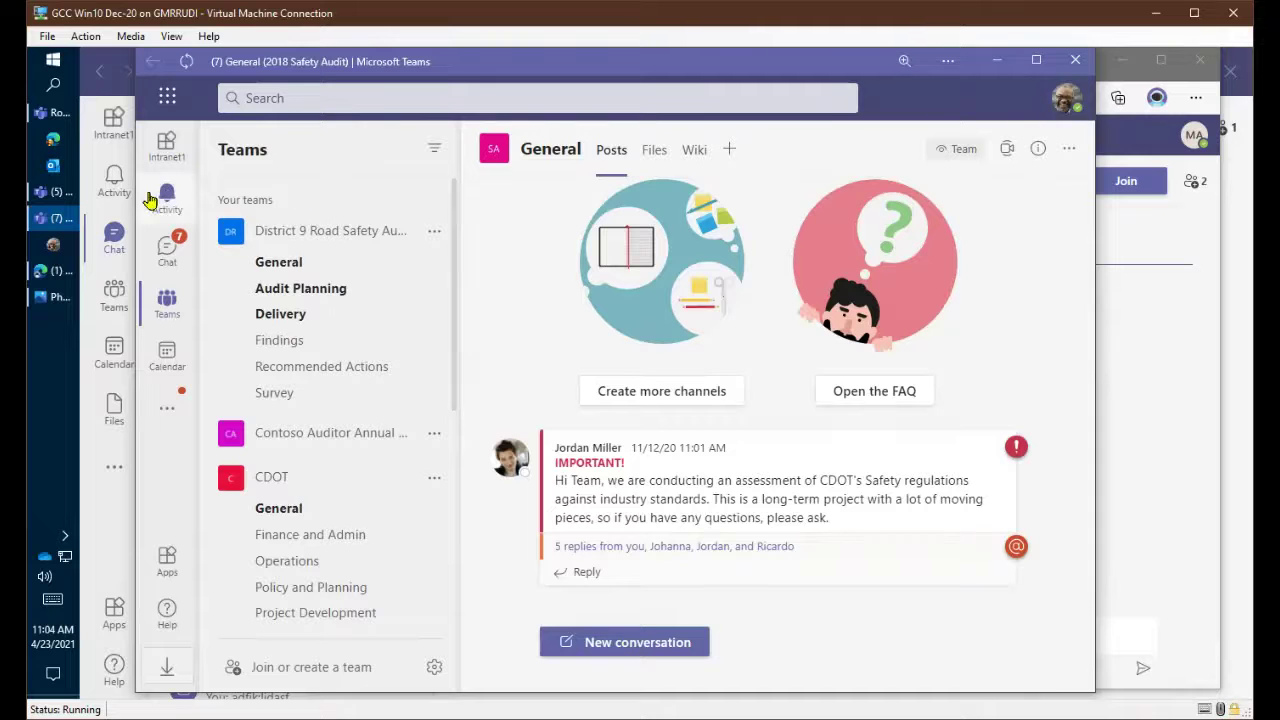
left_click(53, 191)
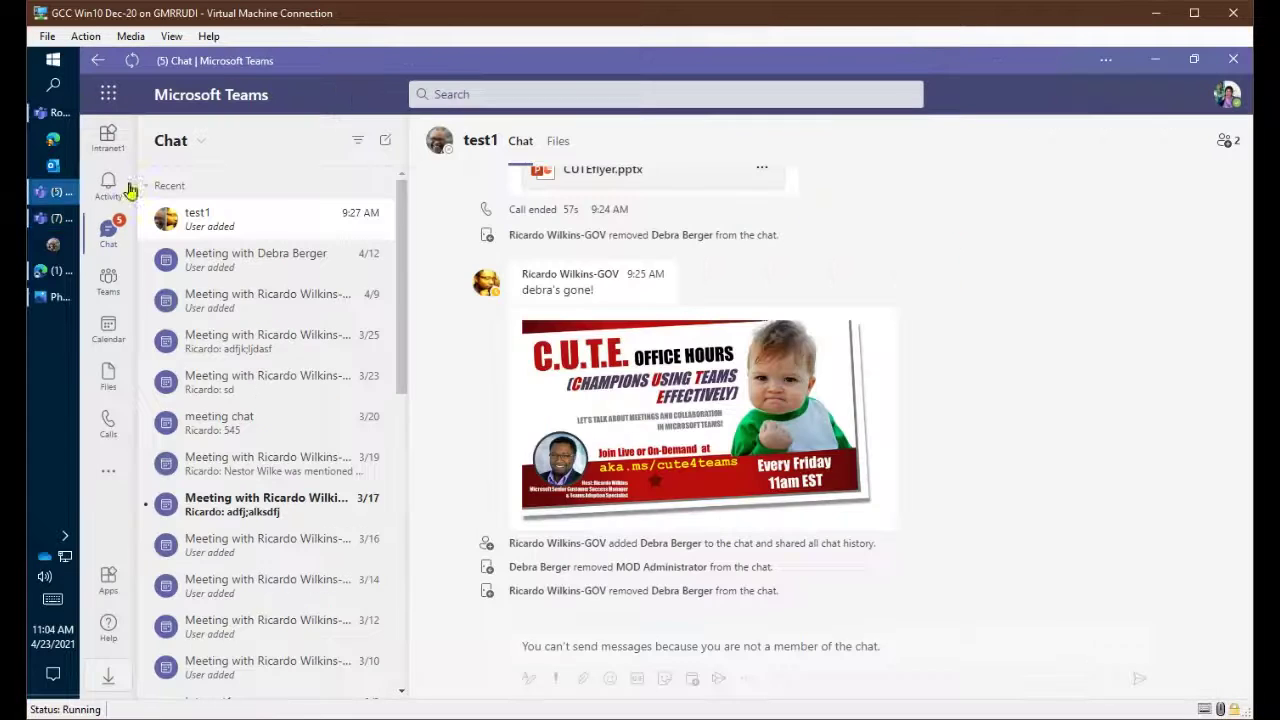
double_click(1030, 73)
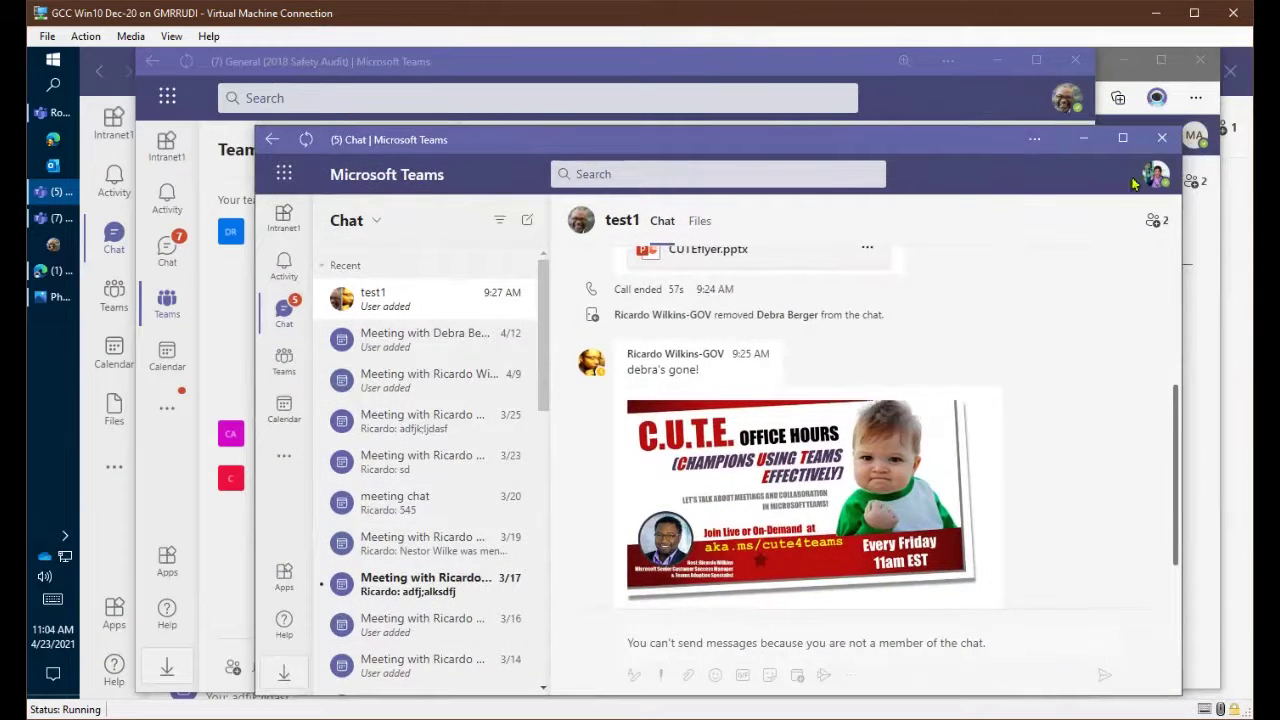
left_click(1243, 230)
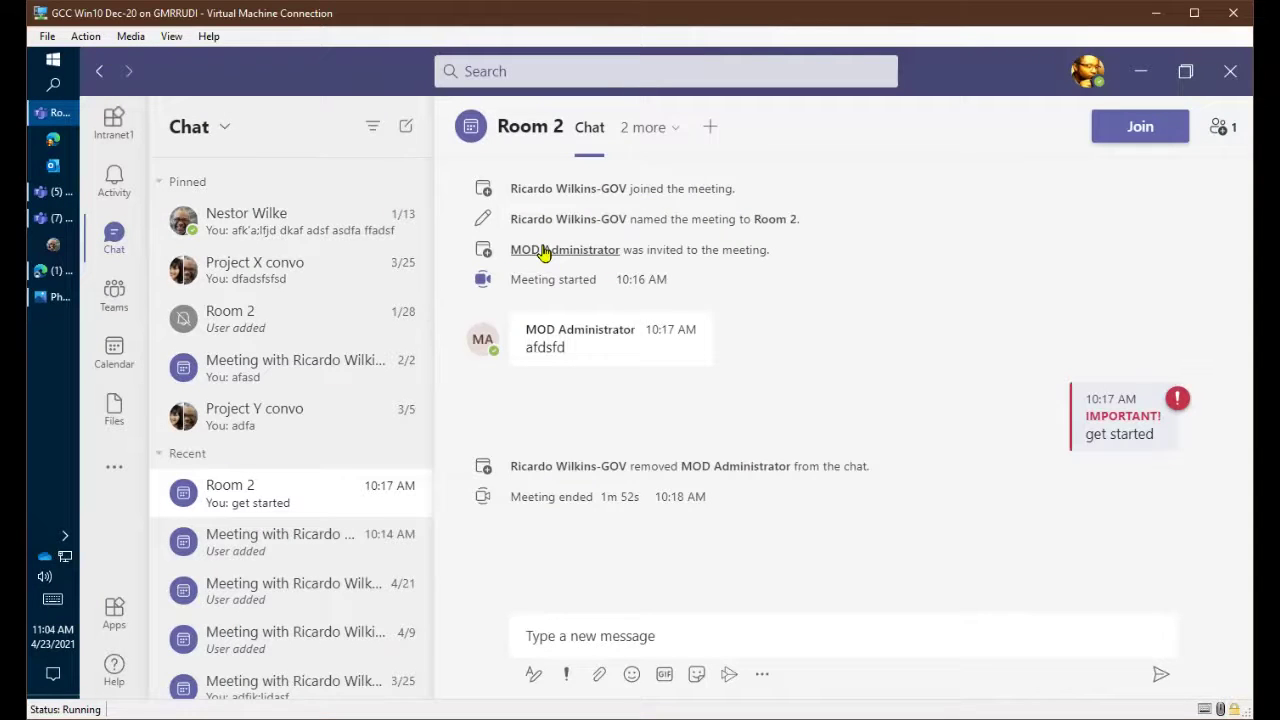
mouse_move(543, 252)
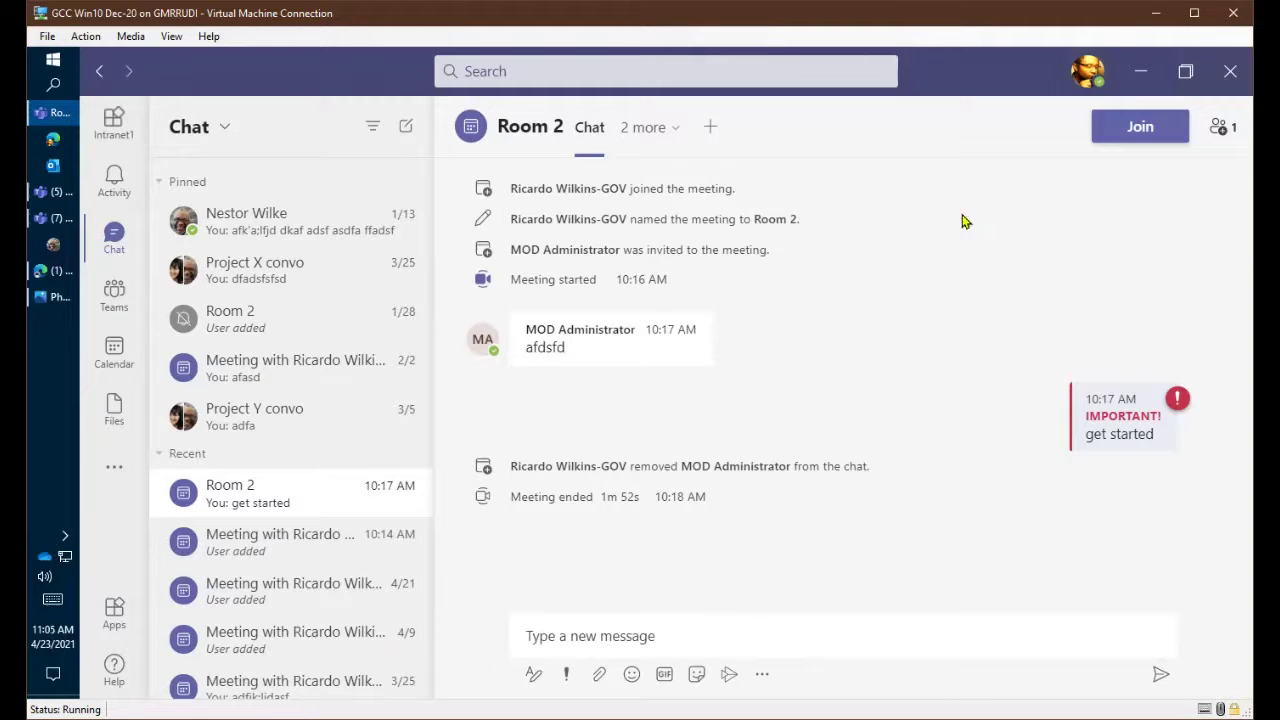
Step: Start a new group chat named "Sharing demo" and add the MOD Administrator account and one other colleague as recipients
left_click(402, 129)
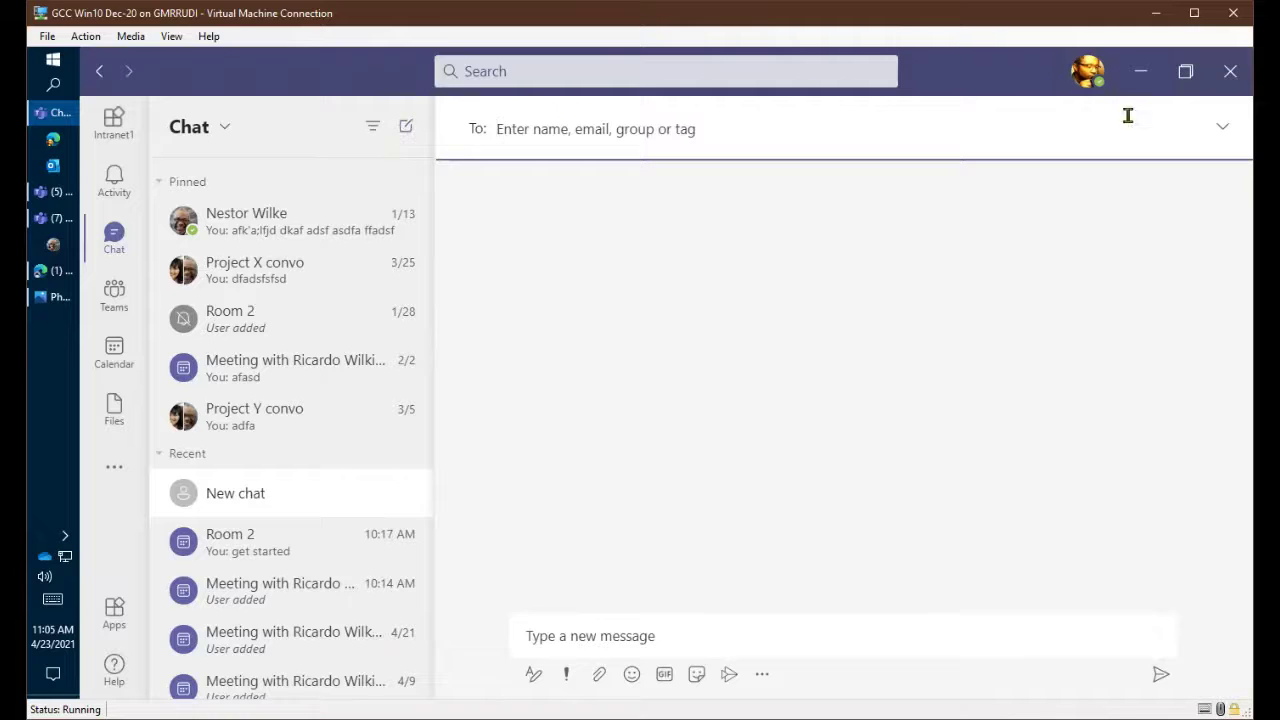
left_click(1228, 126)
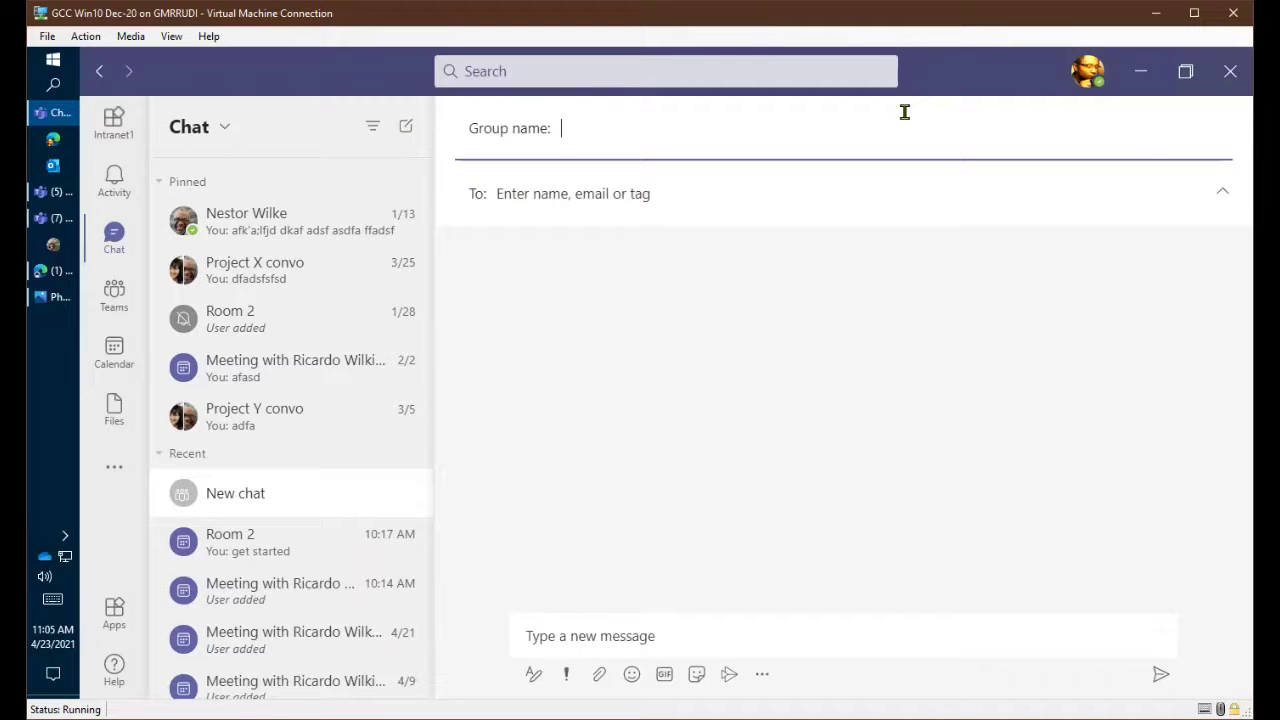
type("Sharing dempo")
key("Tab")
type("mod")
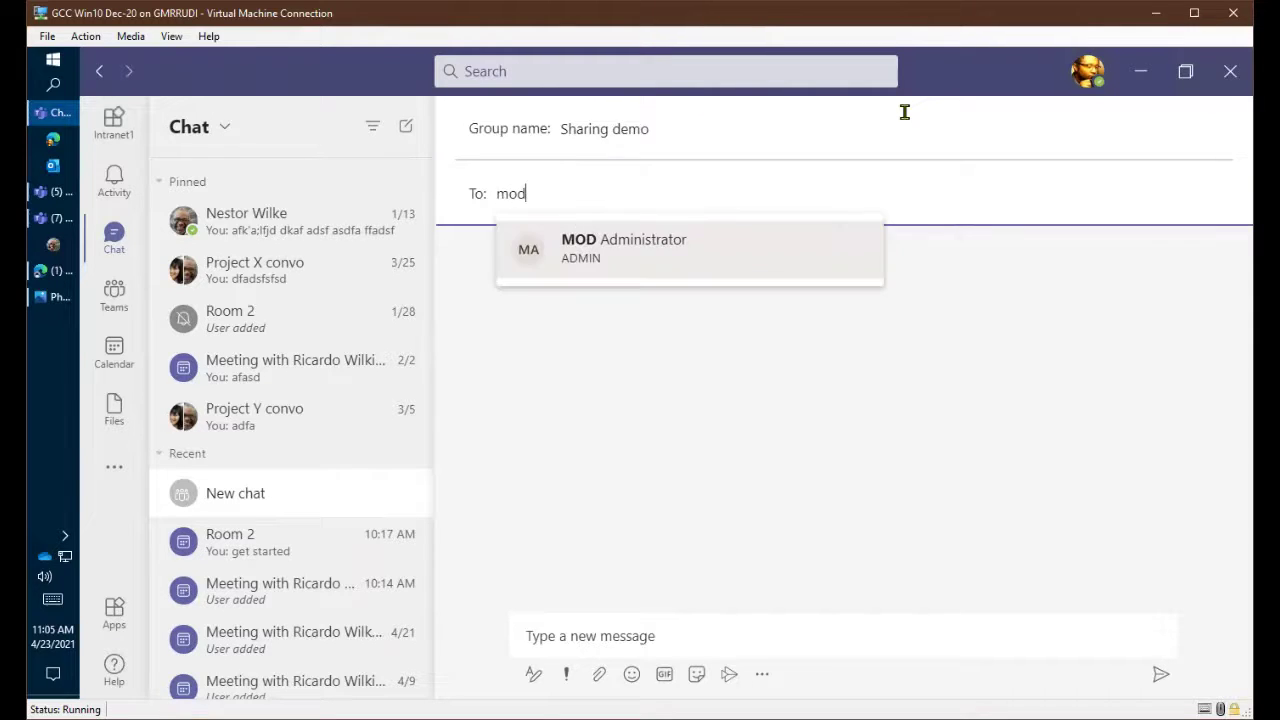
key("Return")
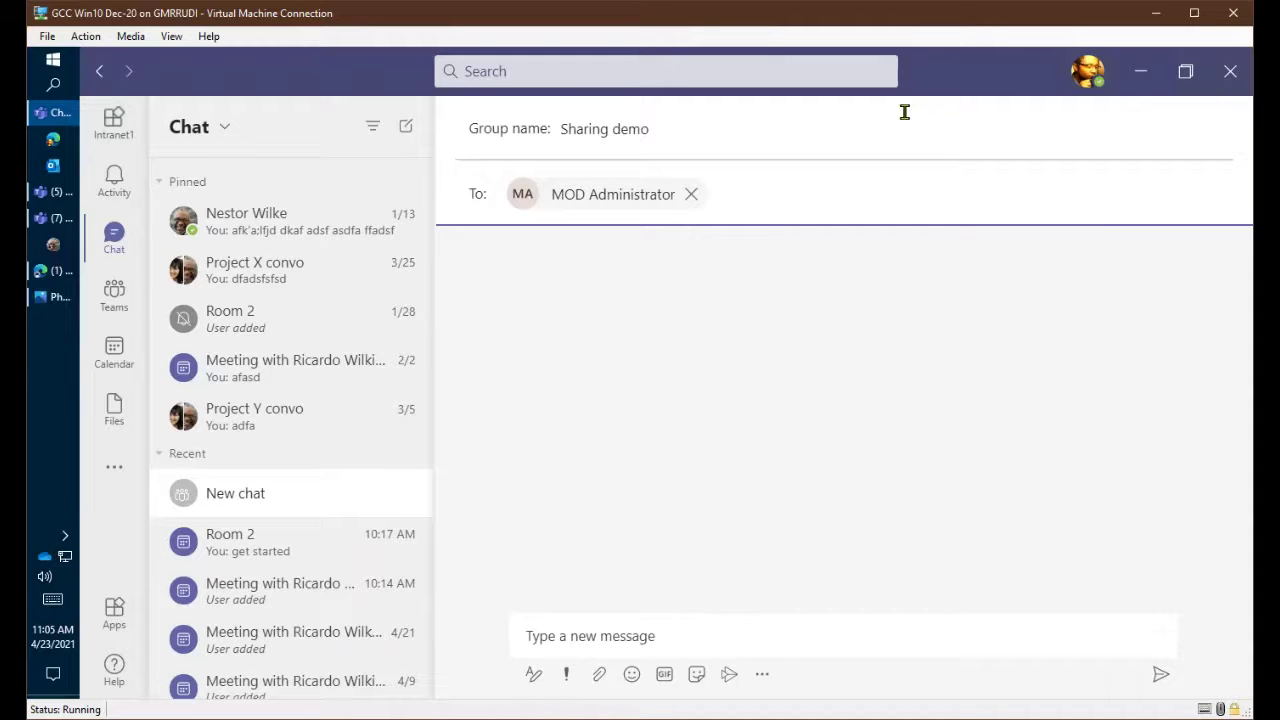
type("nes")
key("Return")
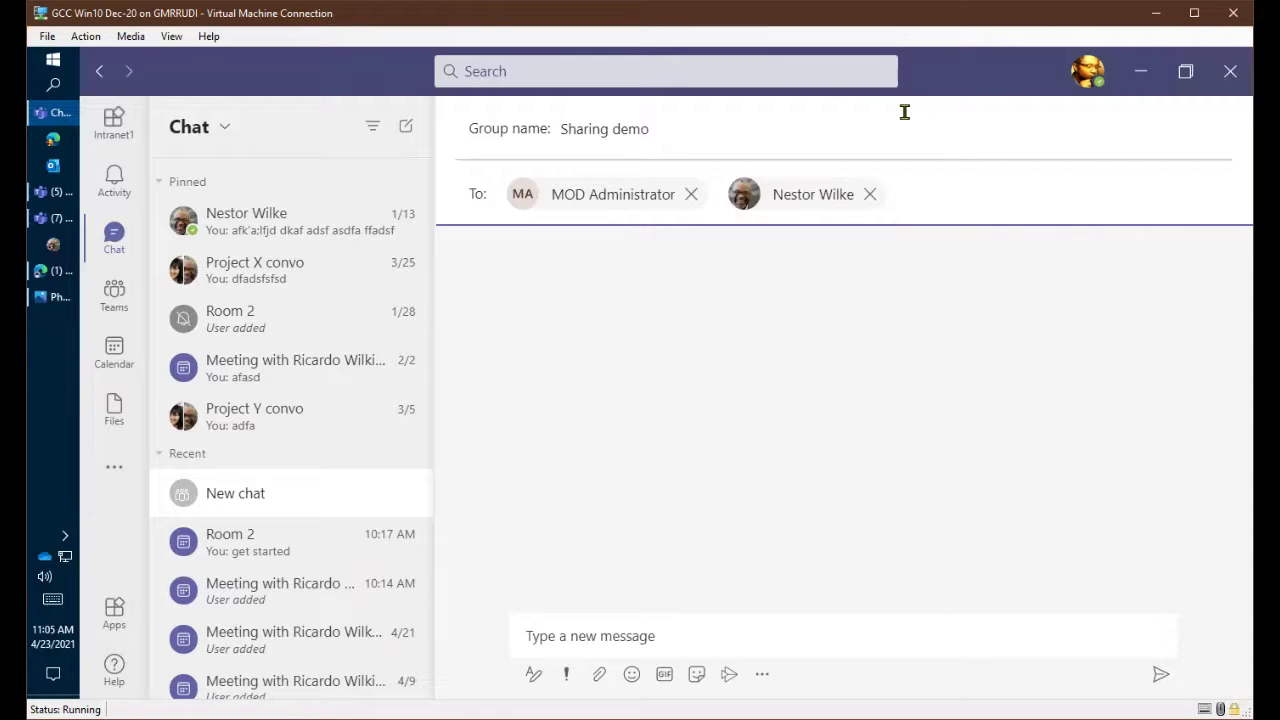
Step: Send the message "I'm gonna share a file with you" as the first post in the Sharing demo chat
left_click(848, 617)
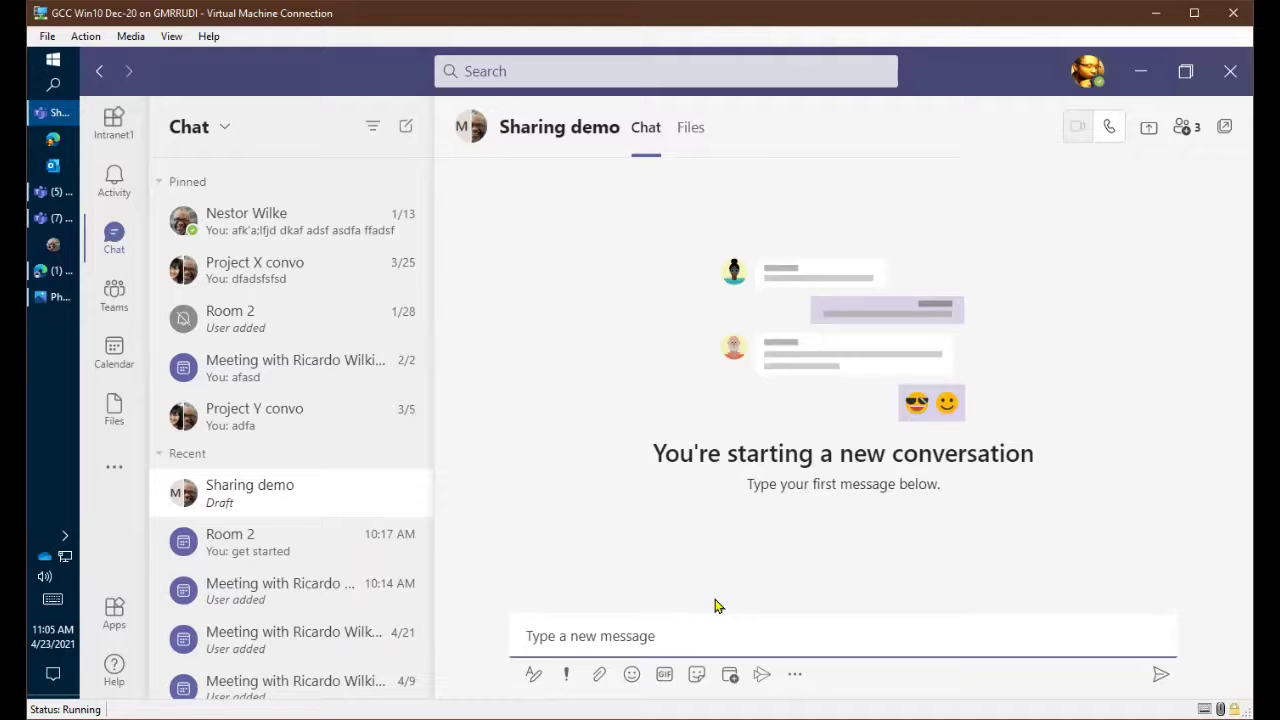
type("I'm gonna")
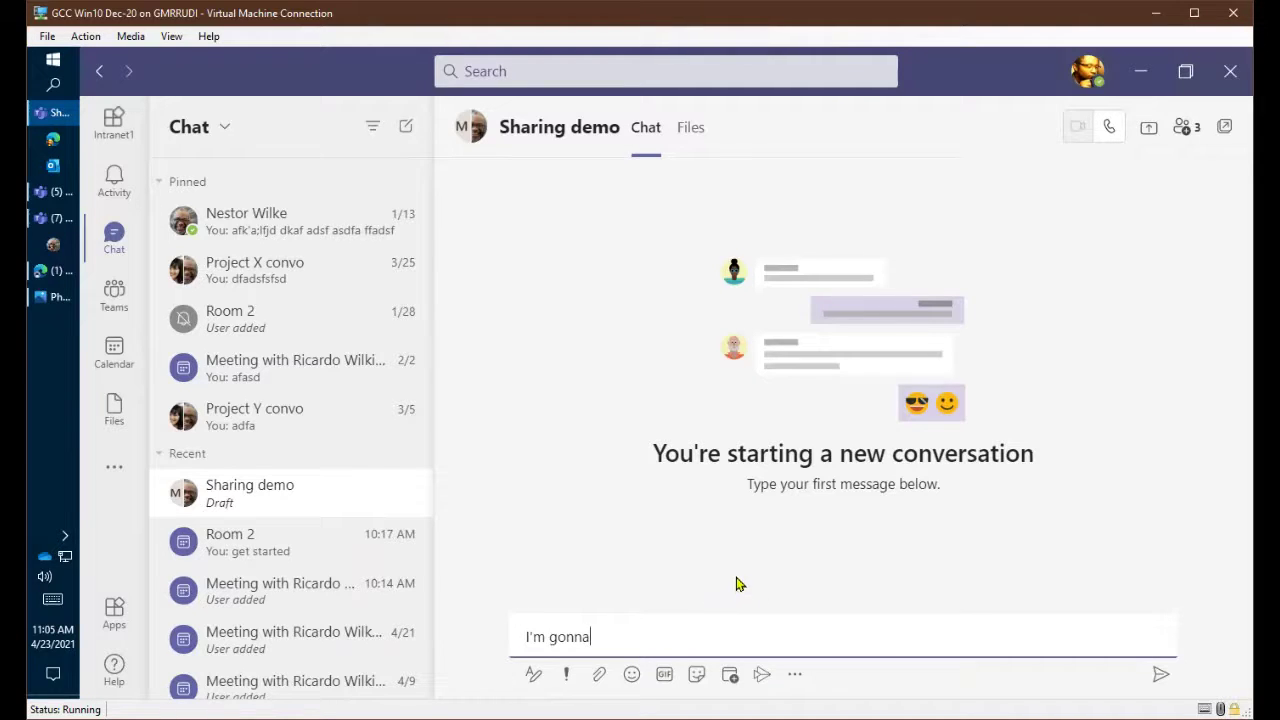
key("ctrl+minus")
key("ctrl+equal")
key("ctrl+equal")
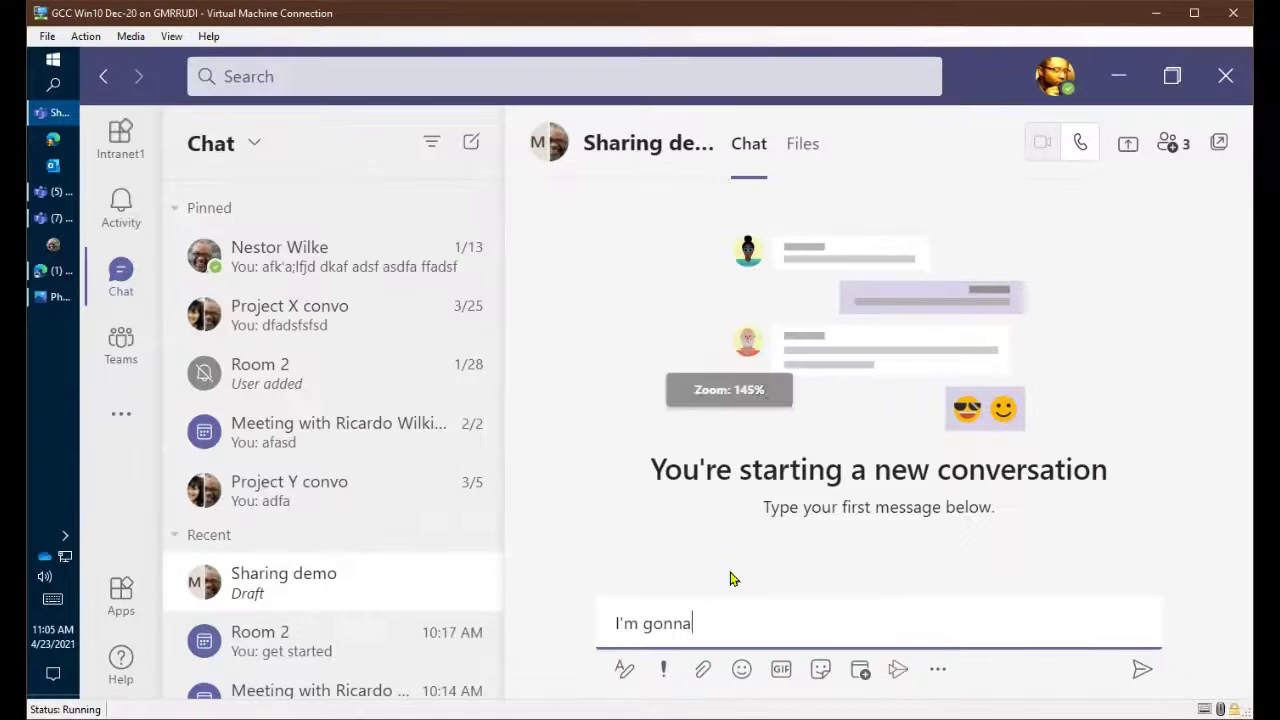
type("na shar")
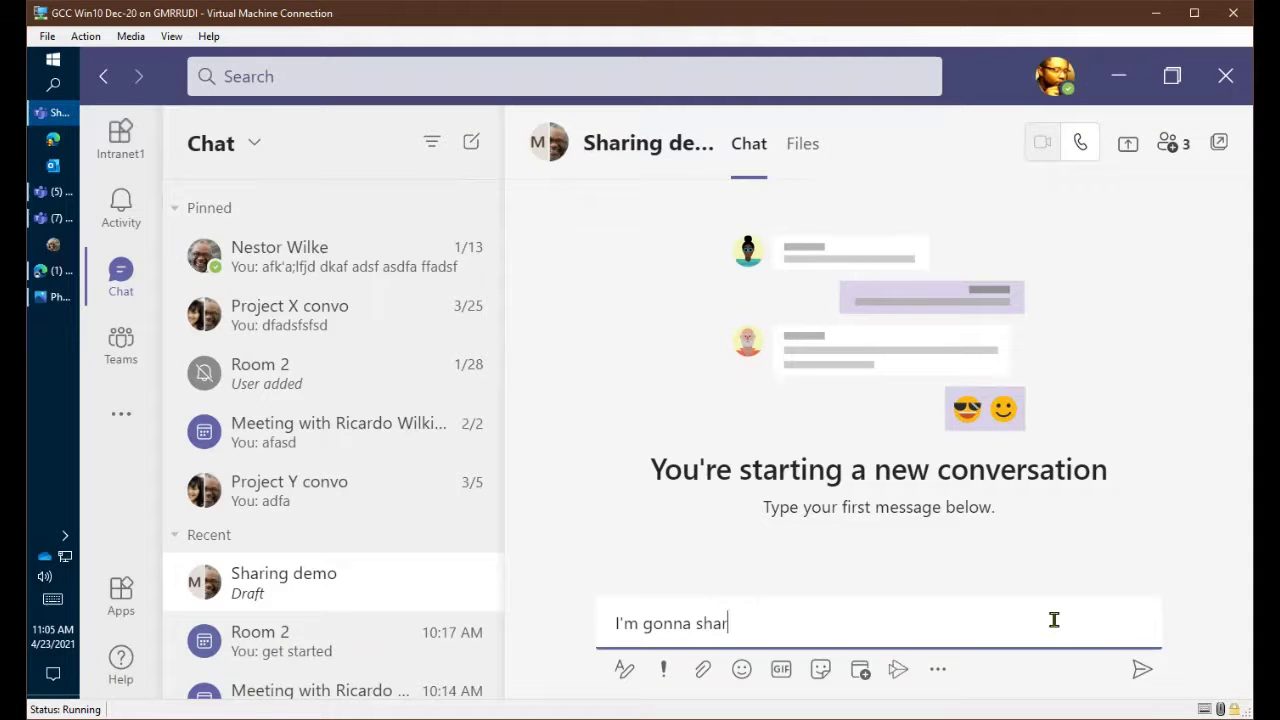
type("e a file with you")
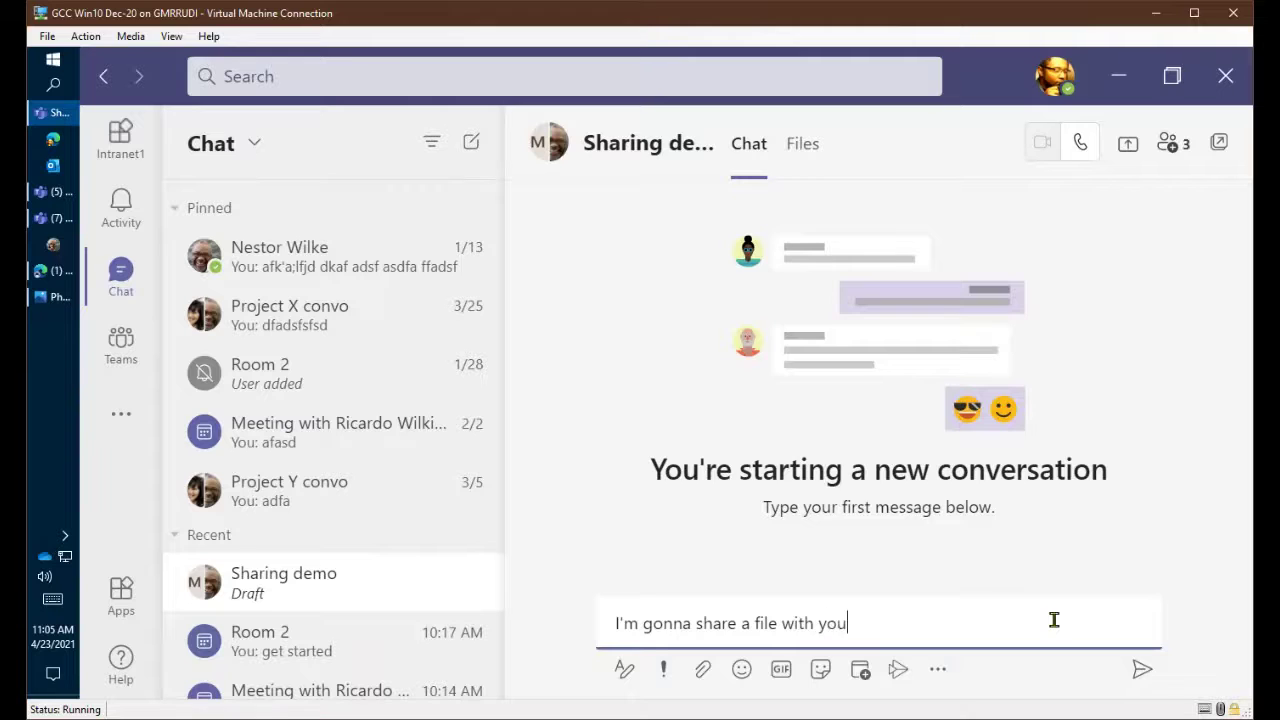
key("Return")
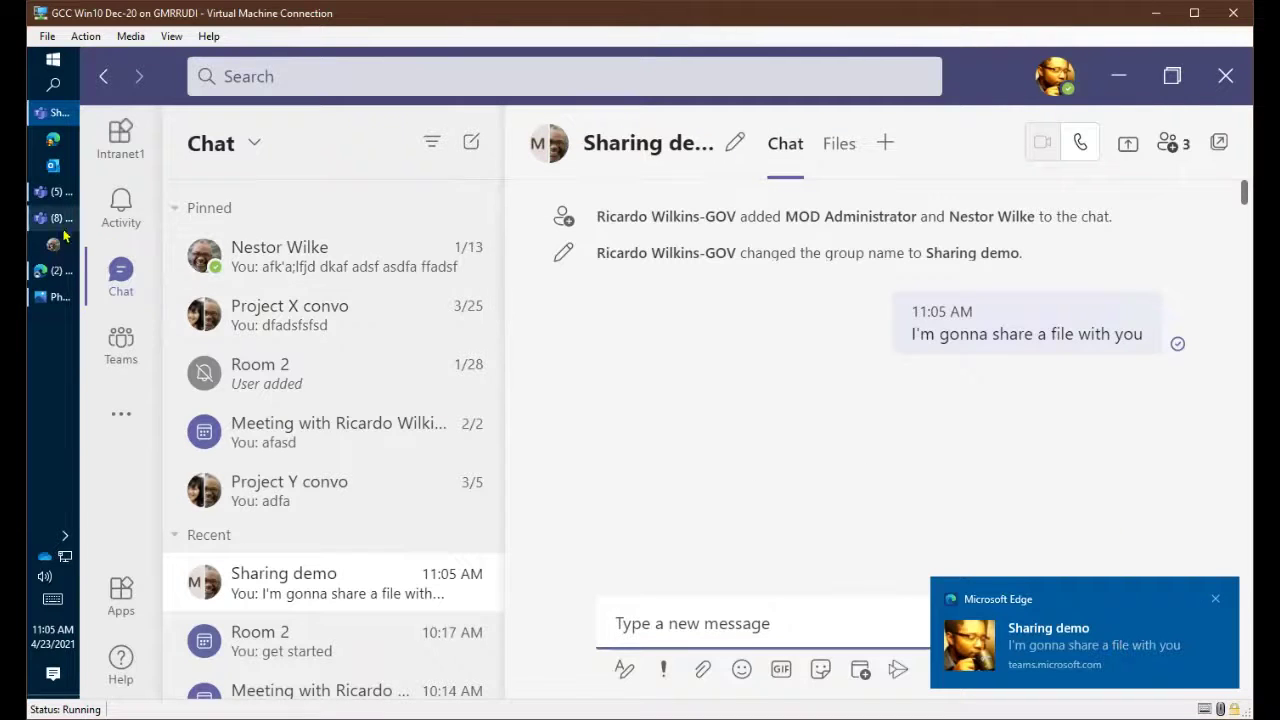
Step: Check the Sharing demo chat in both recipients' Teams windows and return to the sender's window
left_click(126, 306)
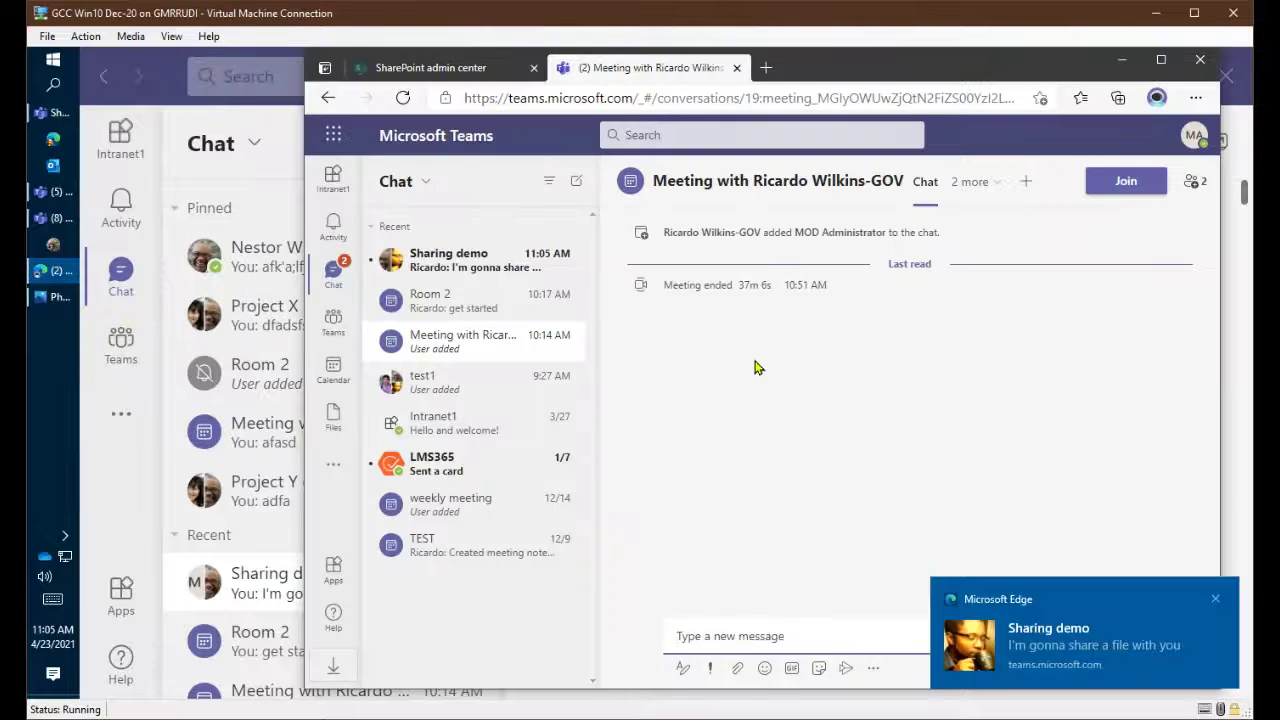
left_click(468, 262)
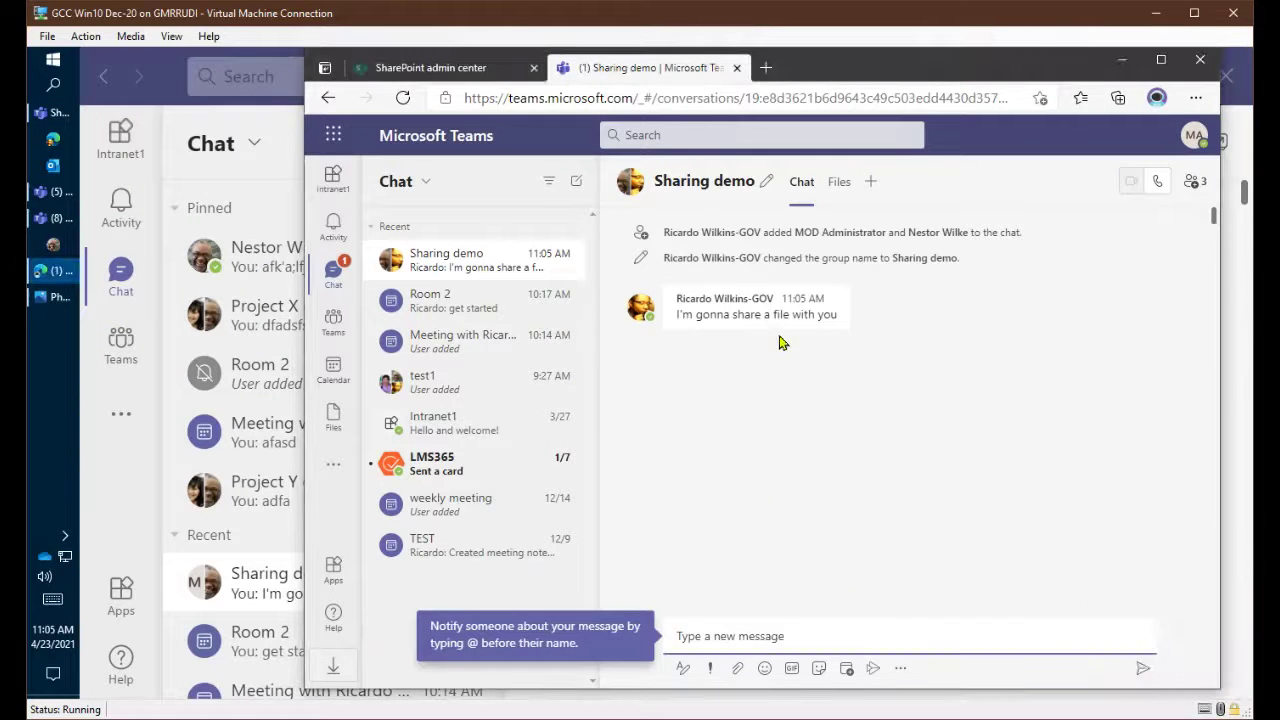
left_click(59, 219)
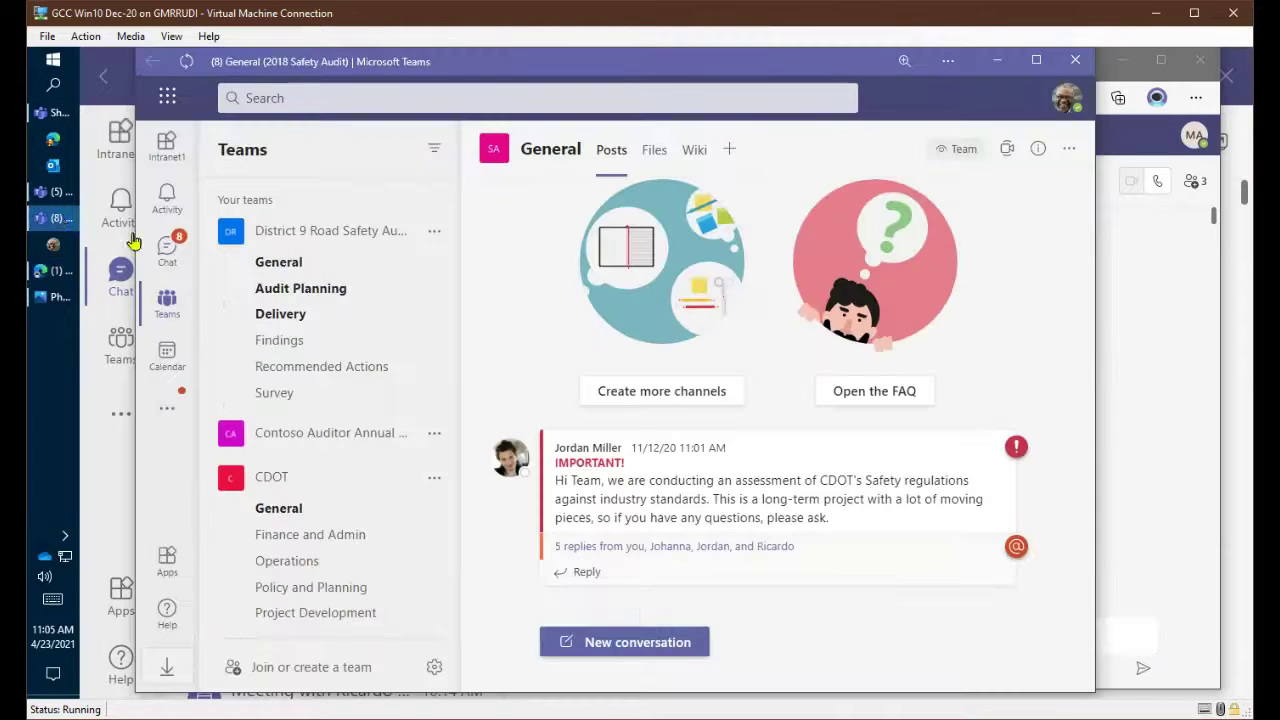
left_click(167, 250)
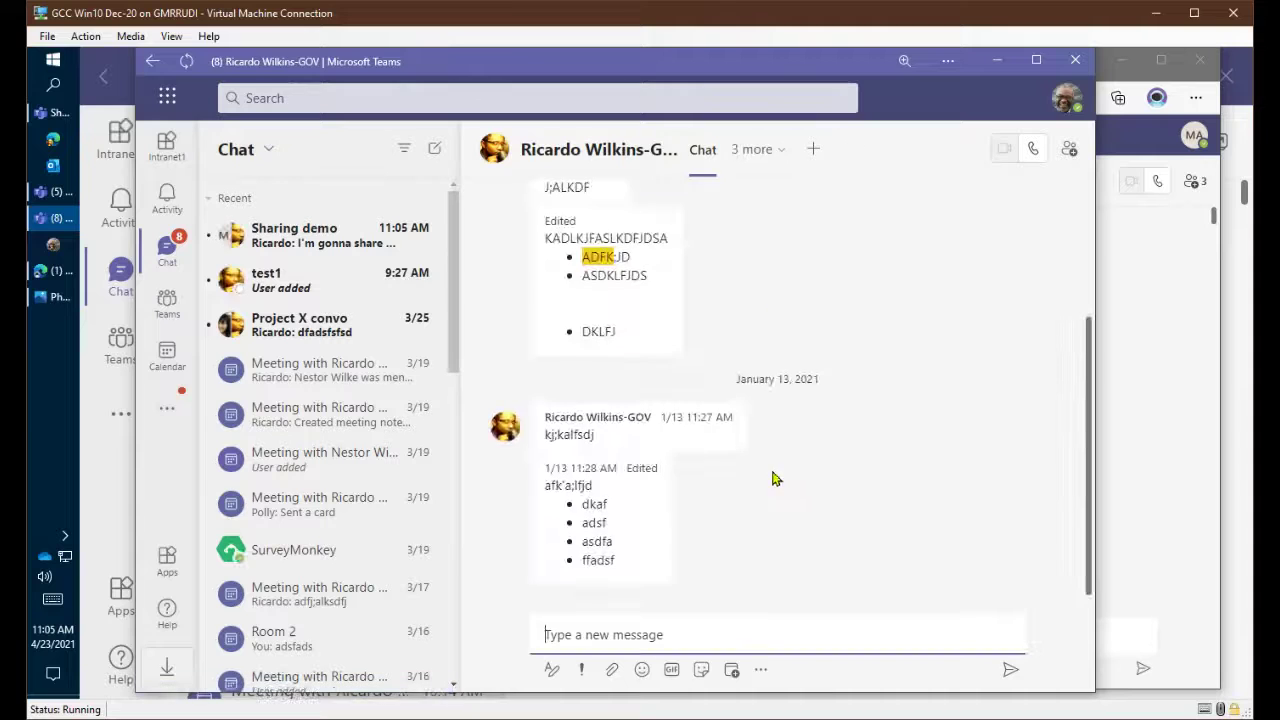
left_click(300, 240)
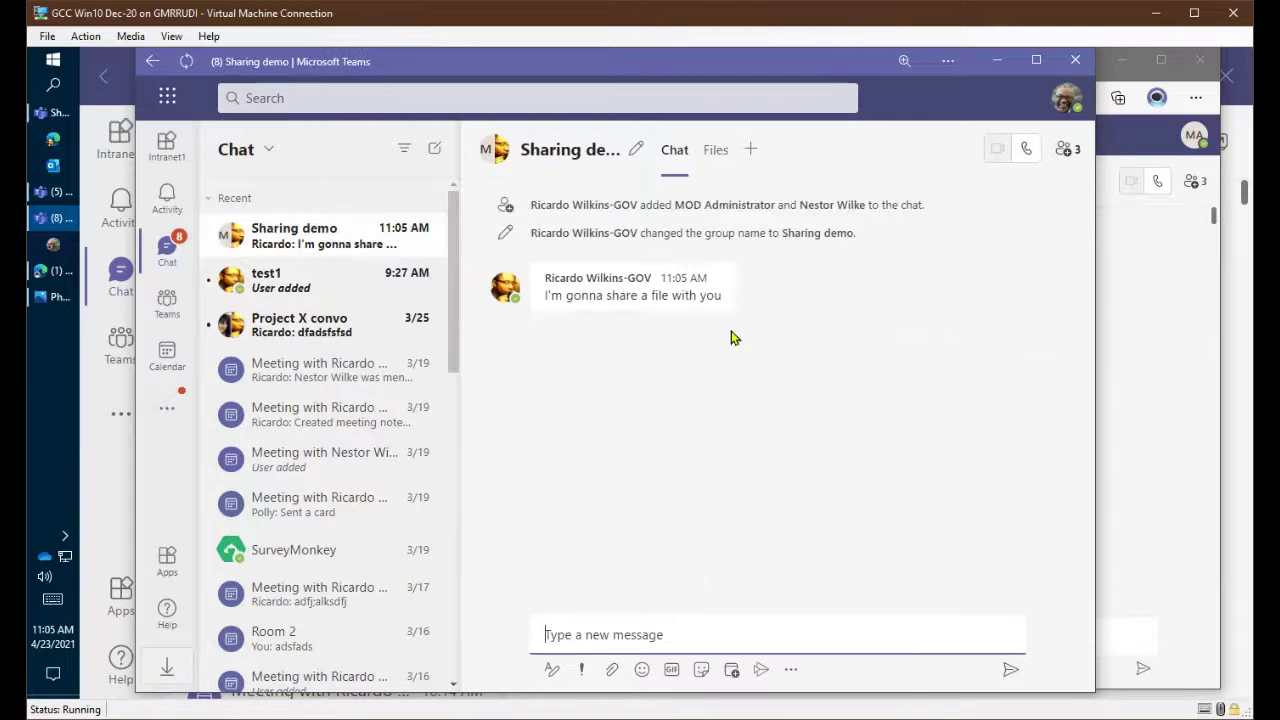
left_click(55, 112)
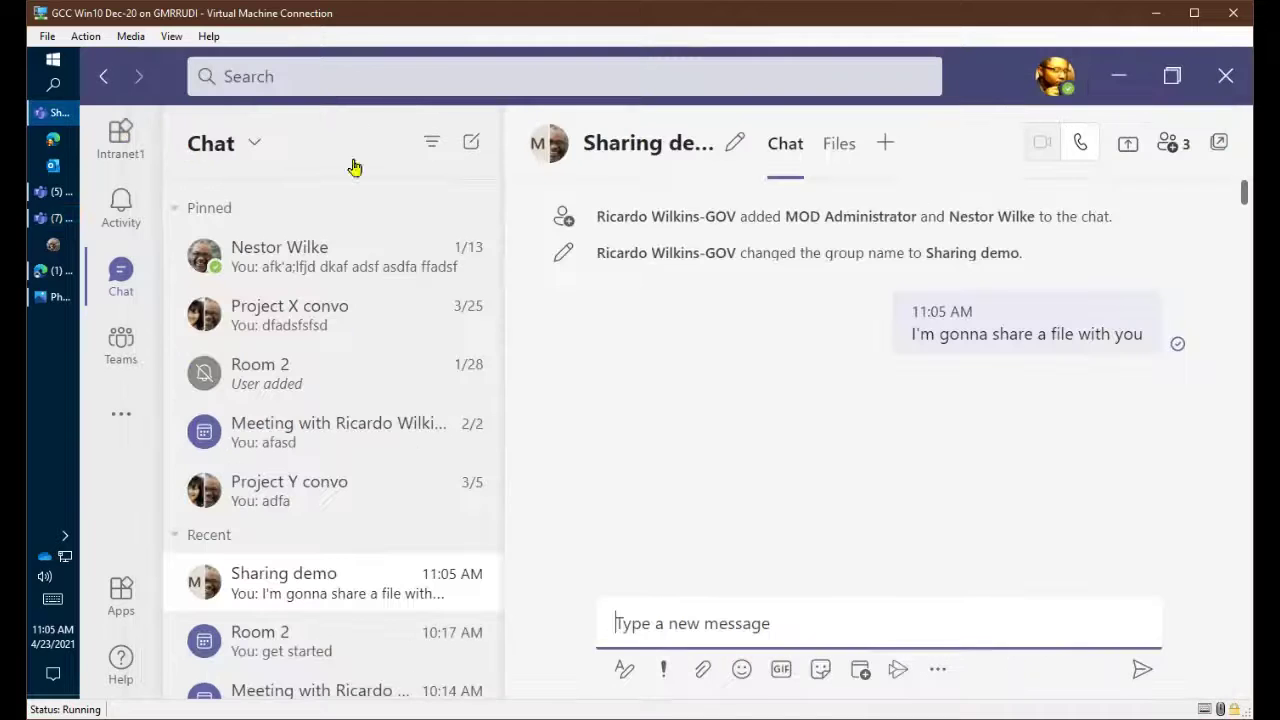
left_click(700, 671)
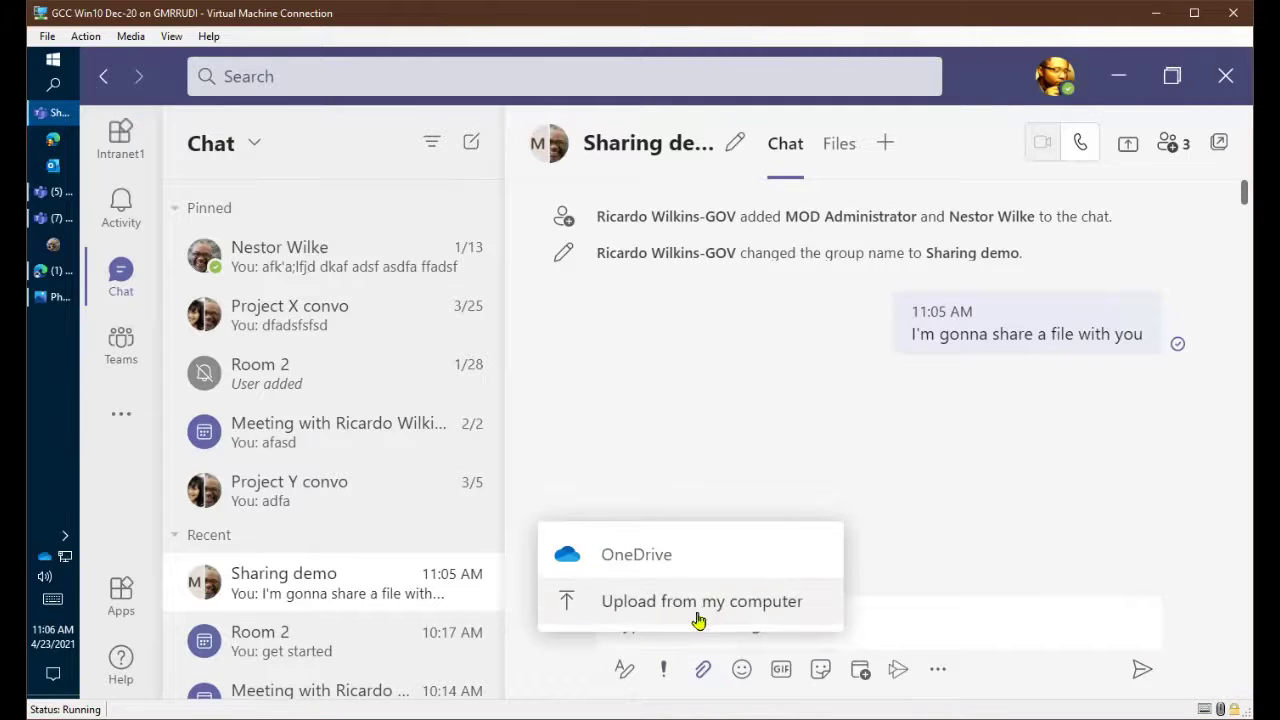
left_click(657, 611)
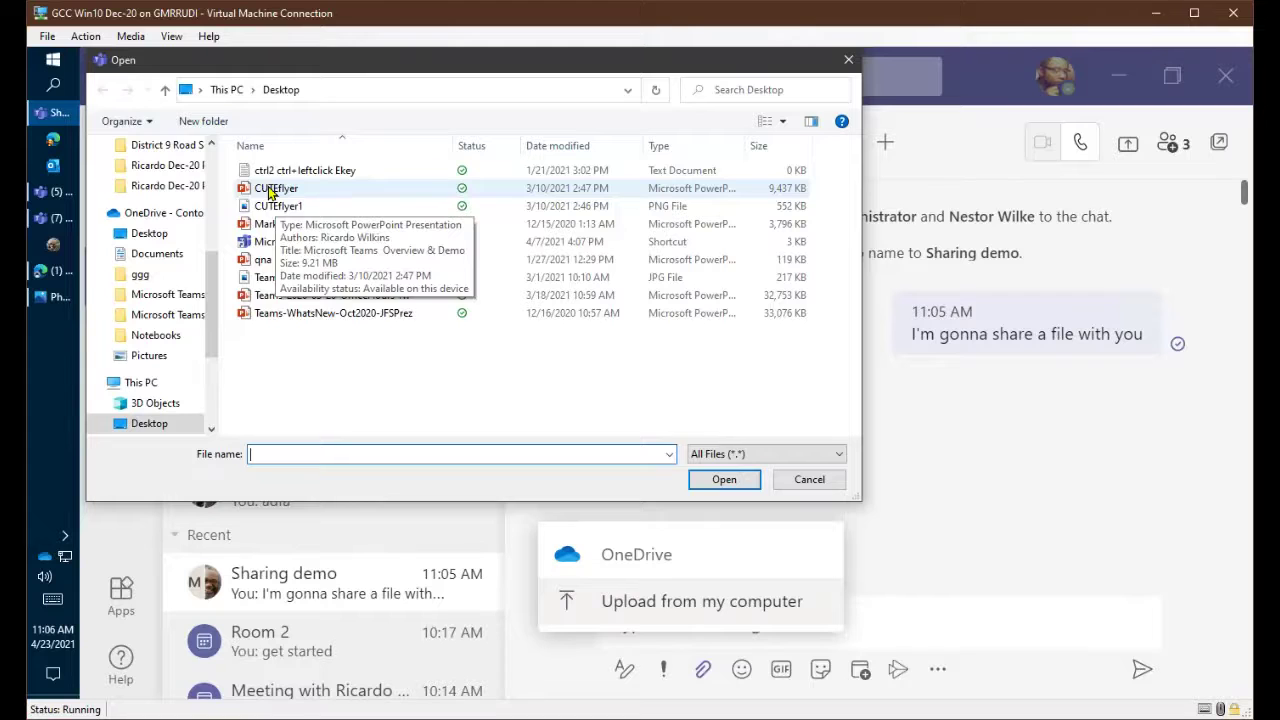
double_click(269, 192)
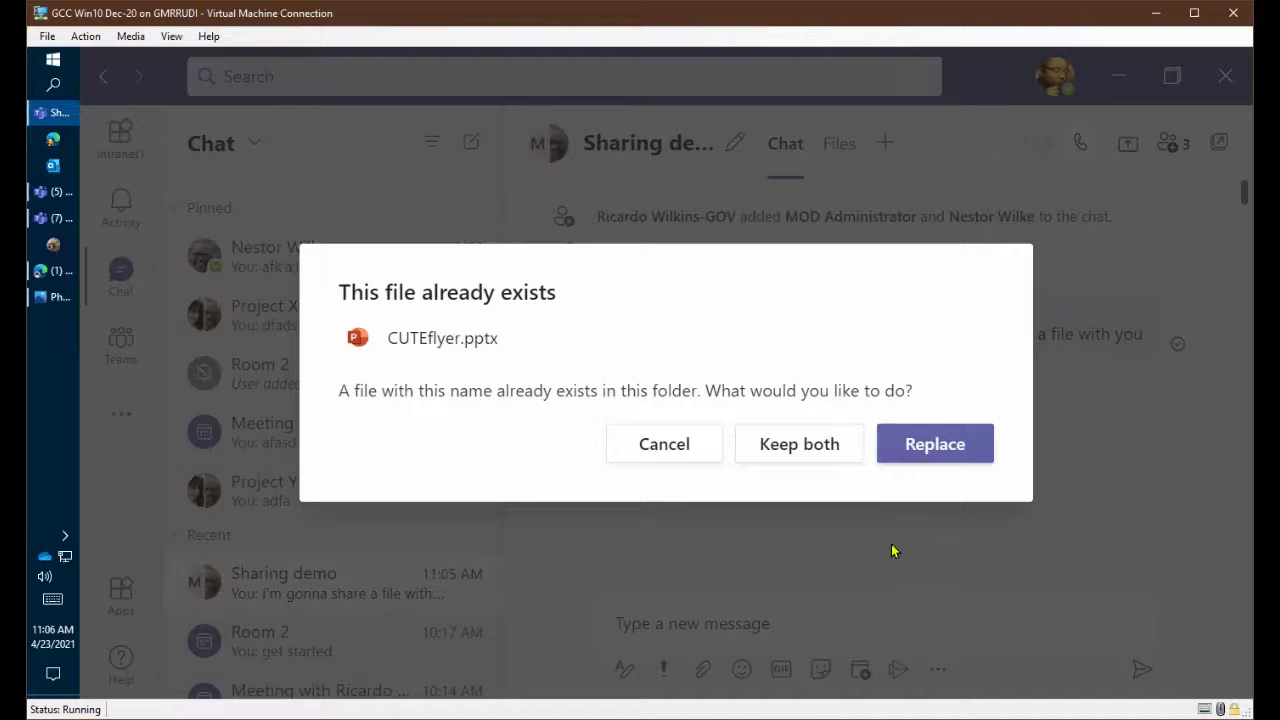
left_click(688, 446)
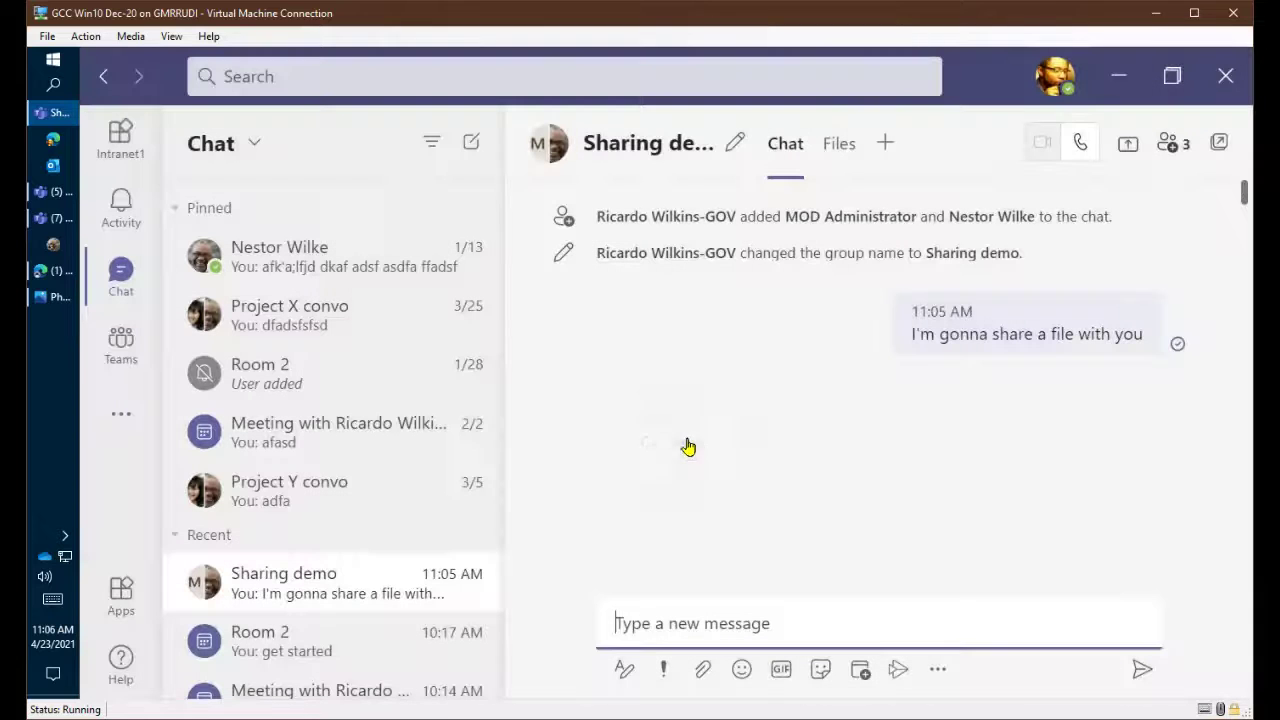
Step: Attach the "qna maker" presentation from the computer's Desktop folder to a new message in the Sharing demo chat
left_click(689, 679)
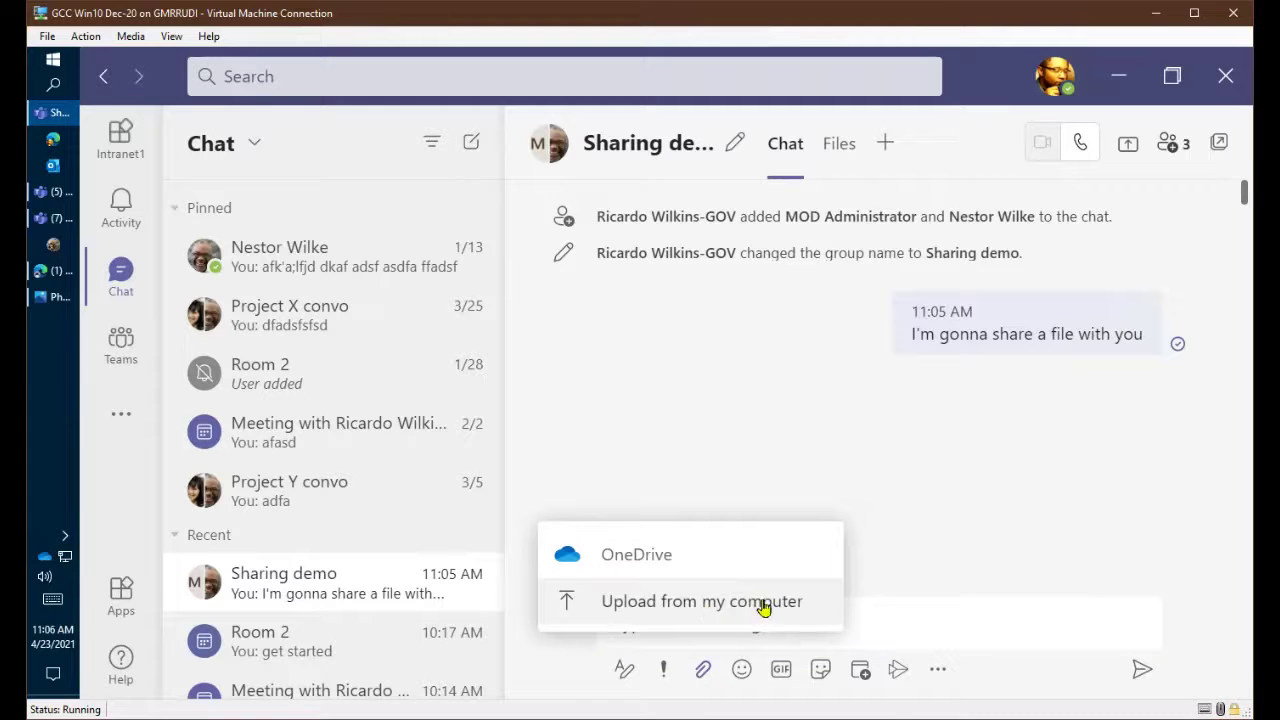
left_click(657, 603)
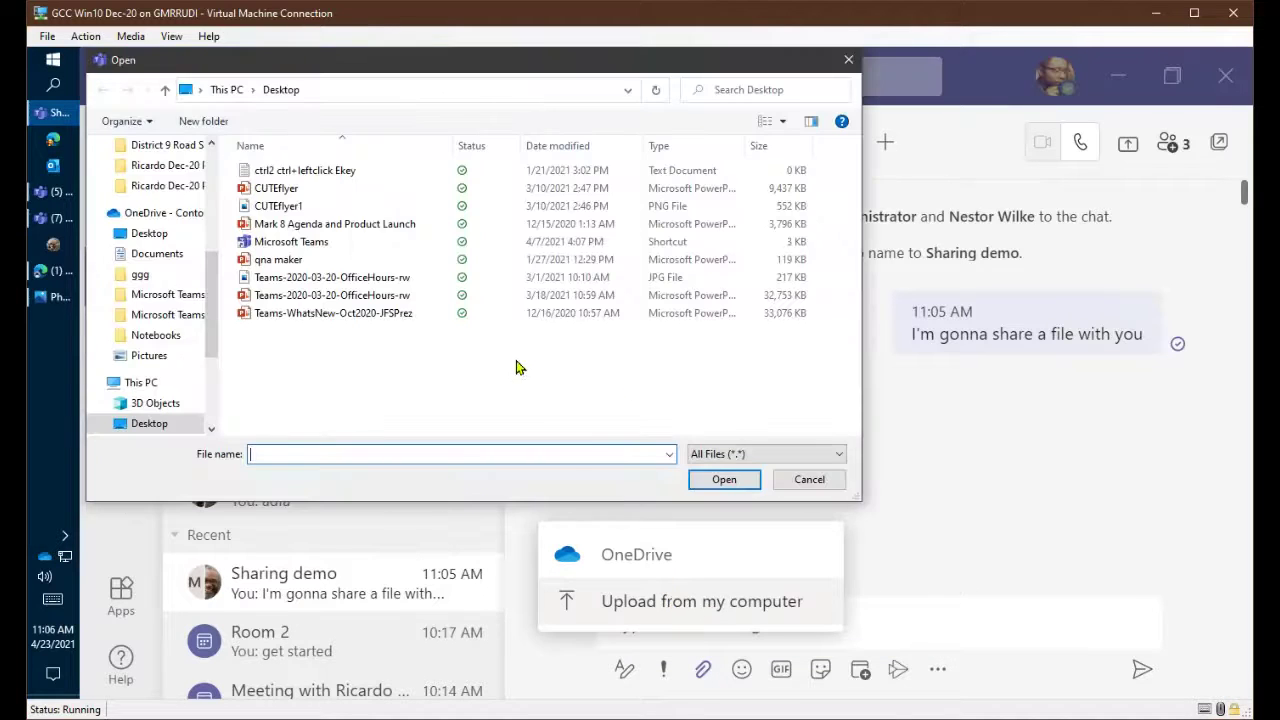
left_click(340, 259)
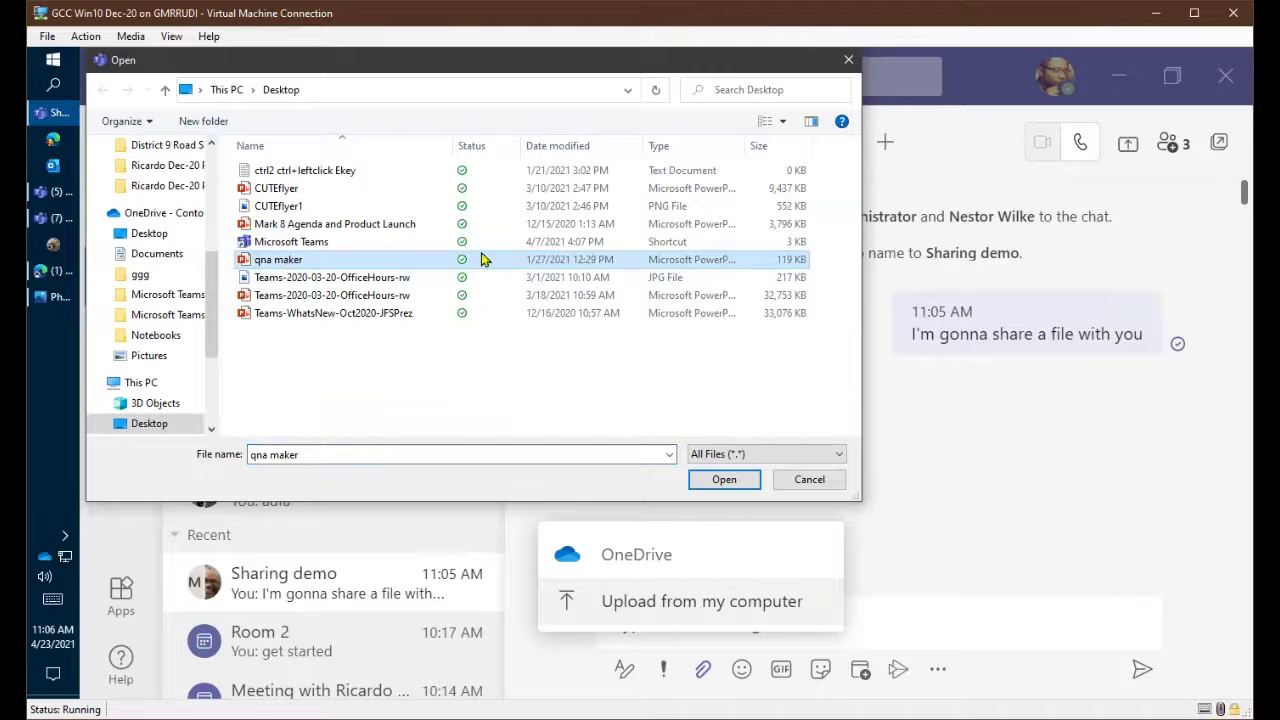
left_click(724, 479)
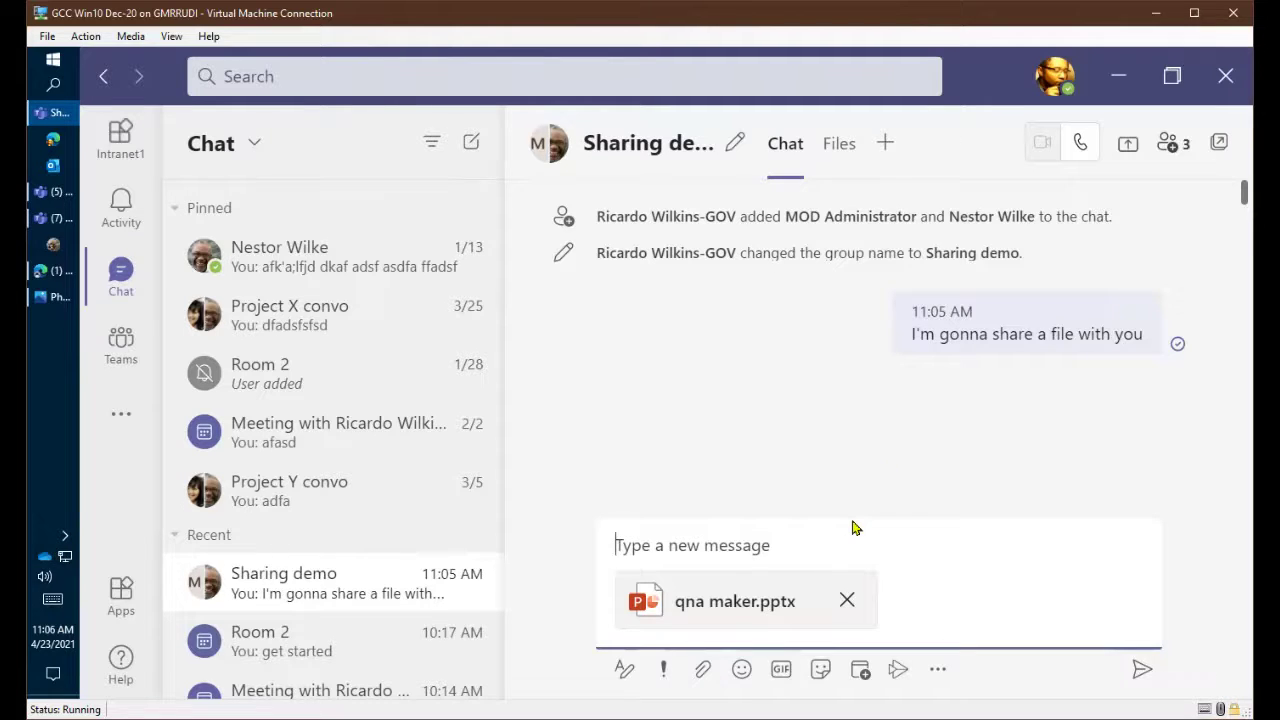
Step: Send the attached qna maker presentation to the Sharing demo chat with the message "Here's the file"
type("Here's the file")
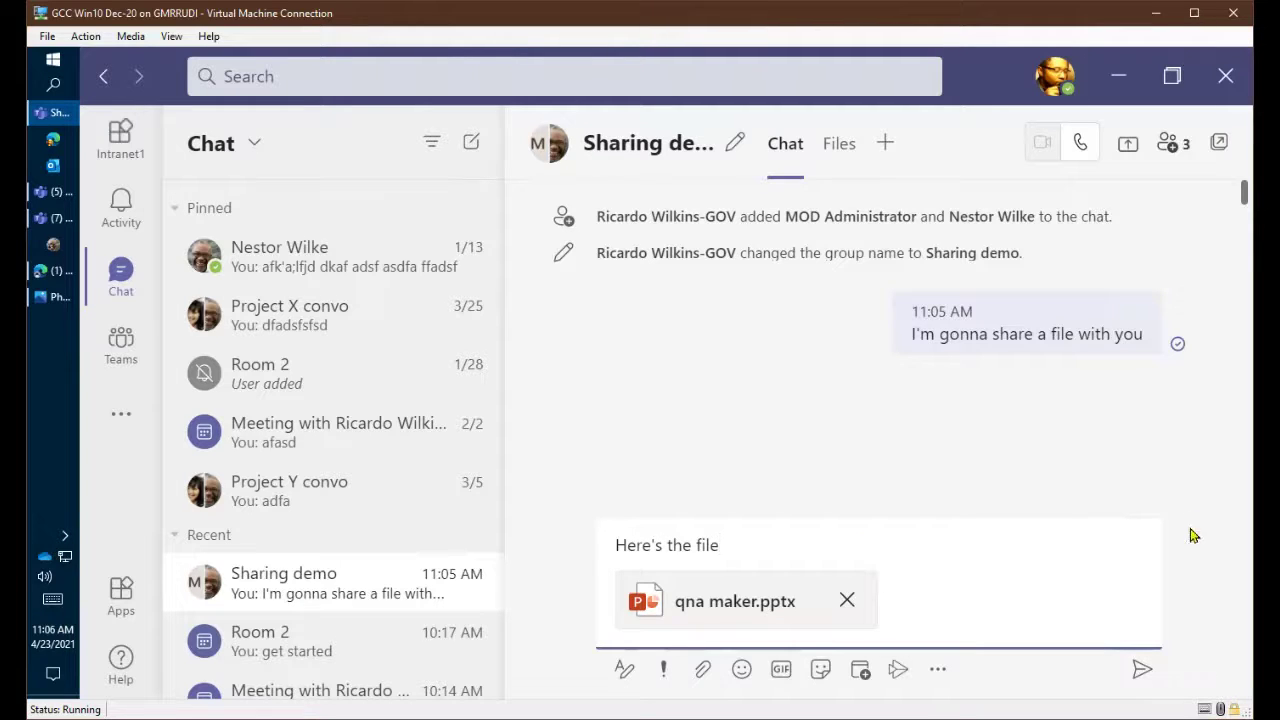
left_click(1137, 670)
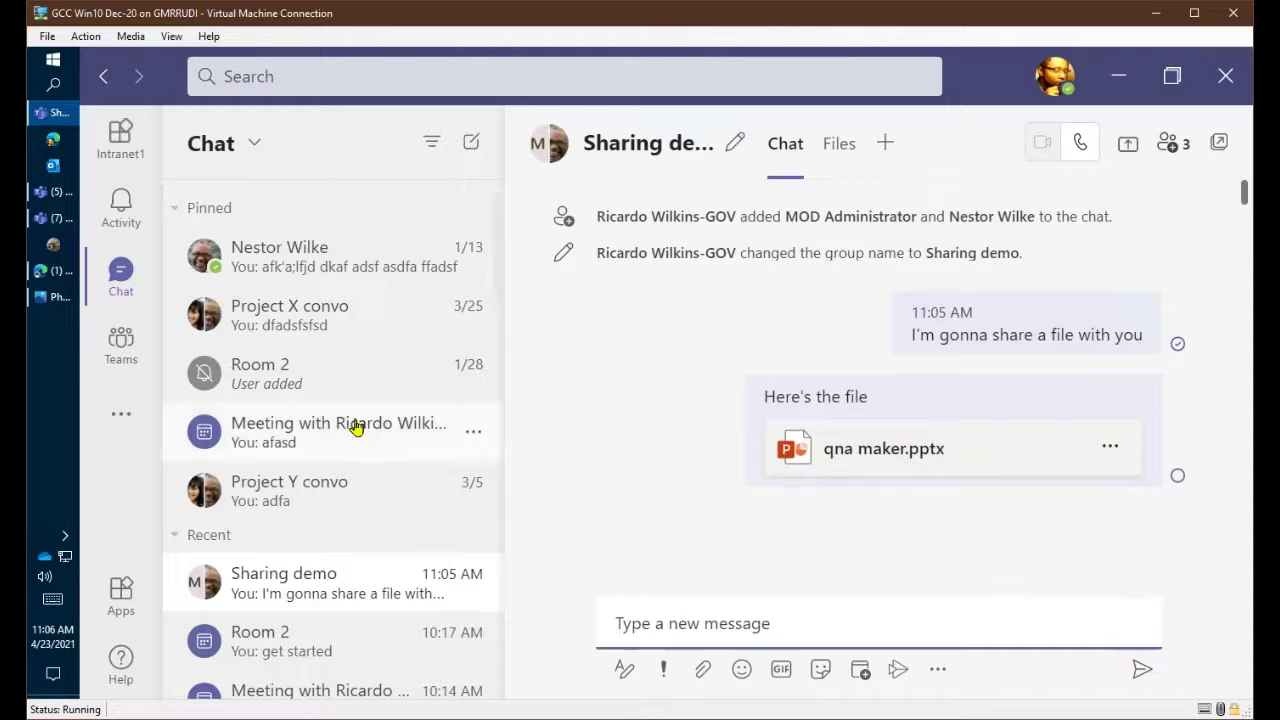
Step: Open the shared qna maker presentation in an original recipient's Teams window, then close the file viewer
left_click(52, 220)
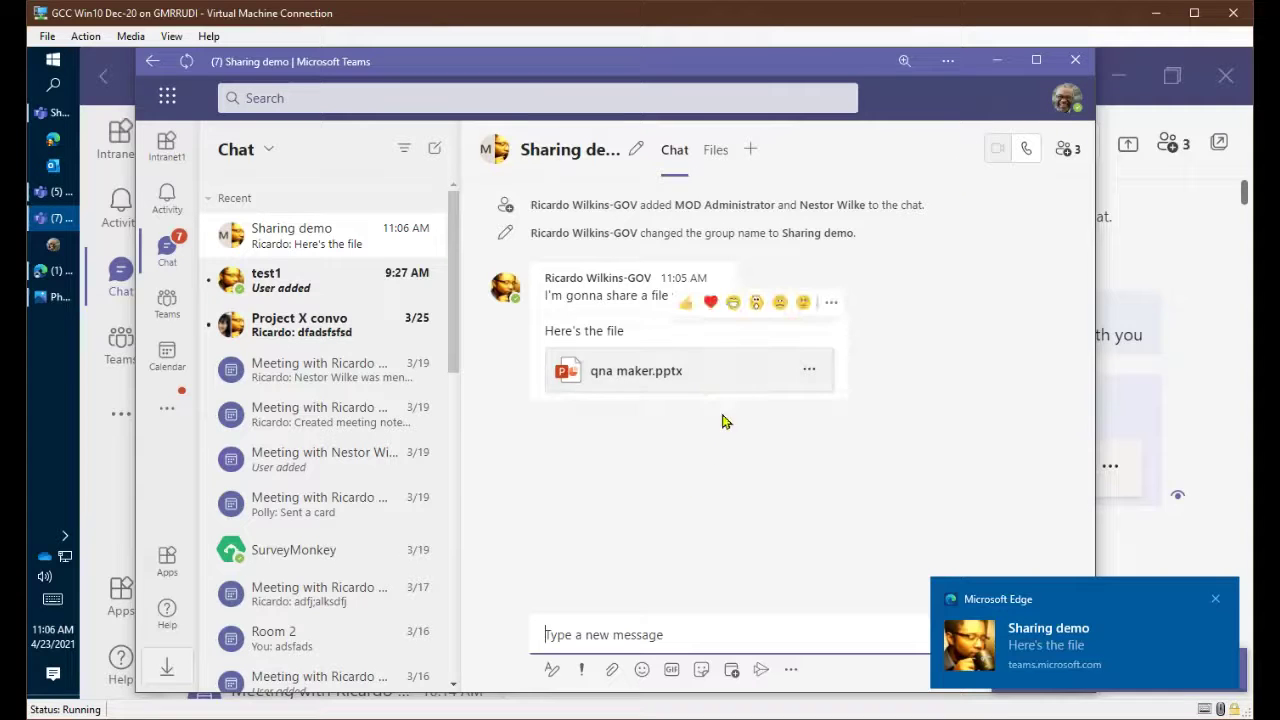
left_click(634, 376)
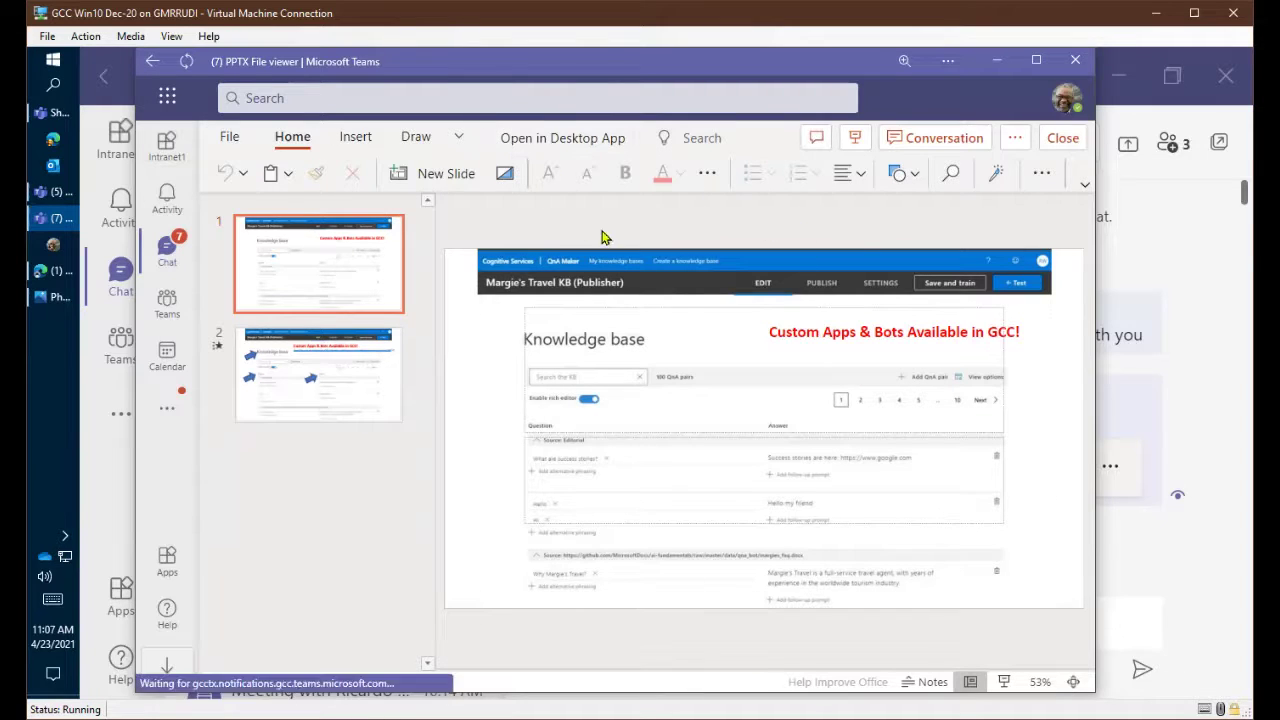
left_click(1064, 140)
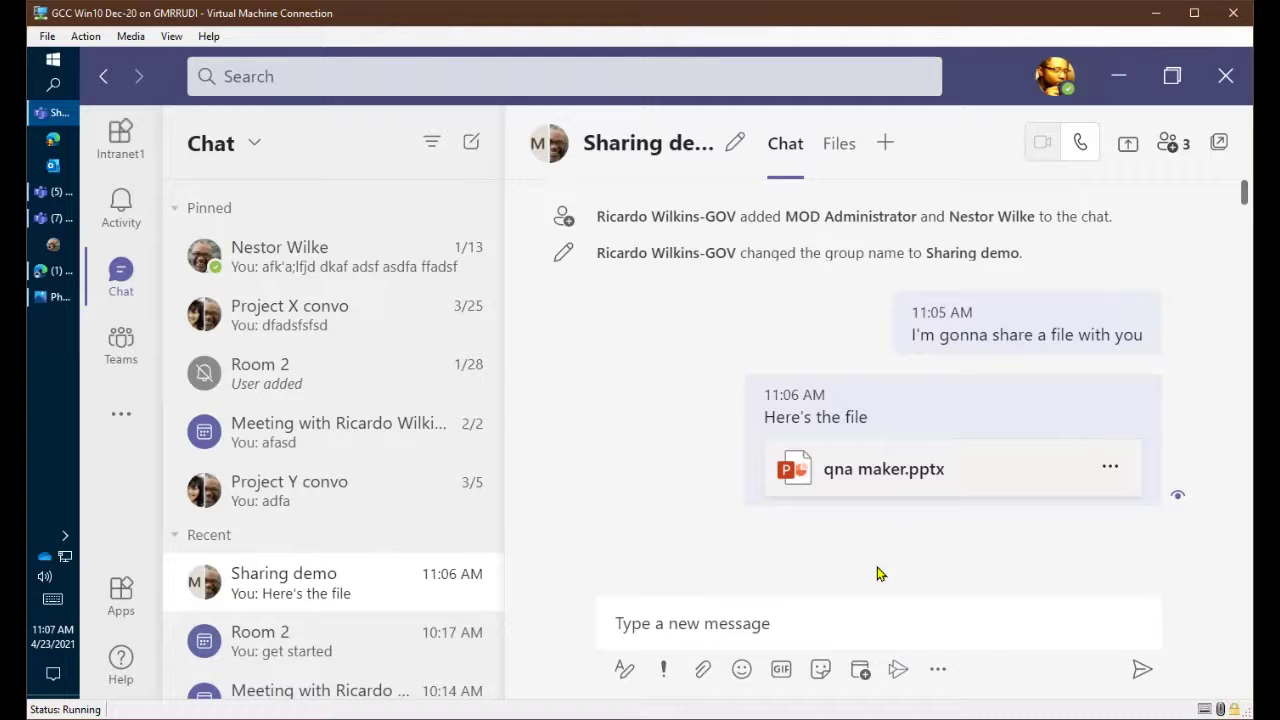
Step: Add the Director of Finance to the Sharing demo chat with all chat history included
left_click(1171, 144)
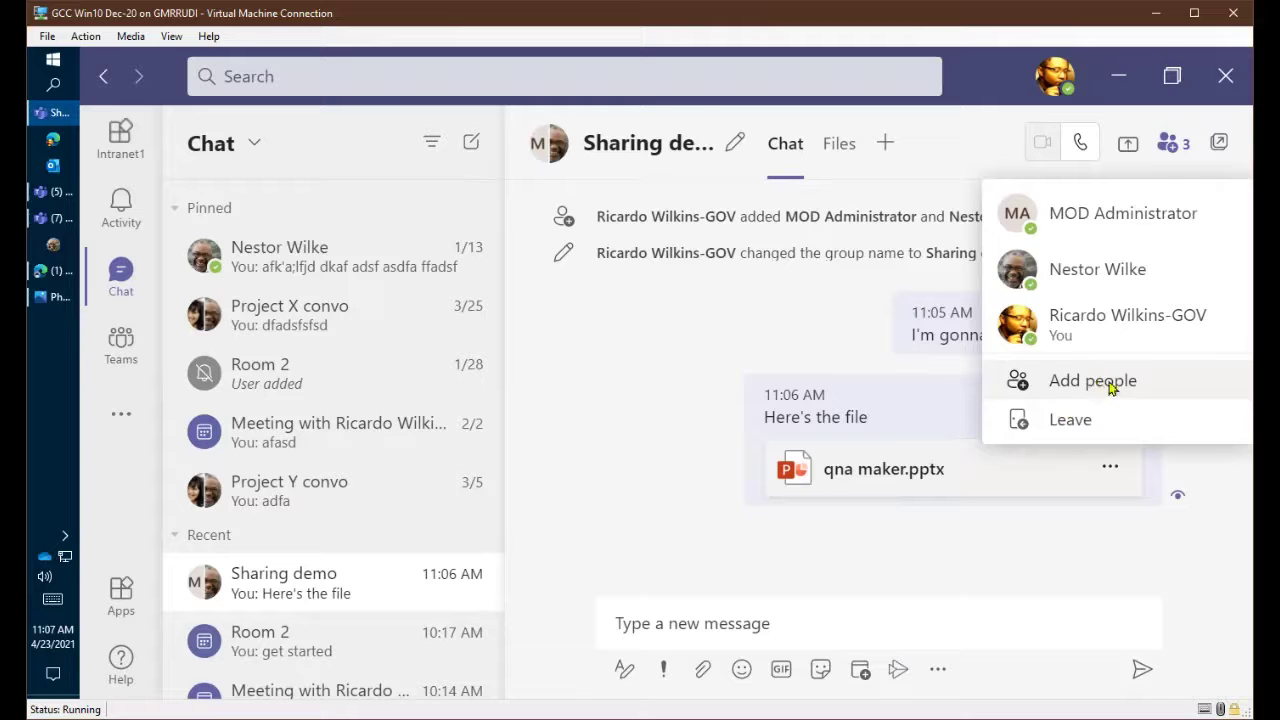
left_click(1112, 388)
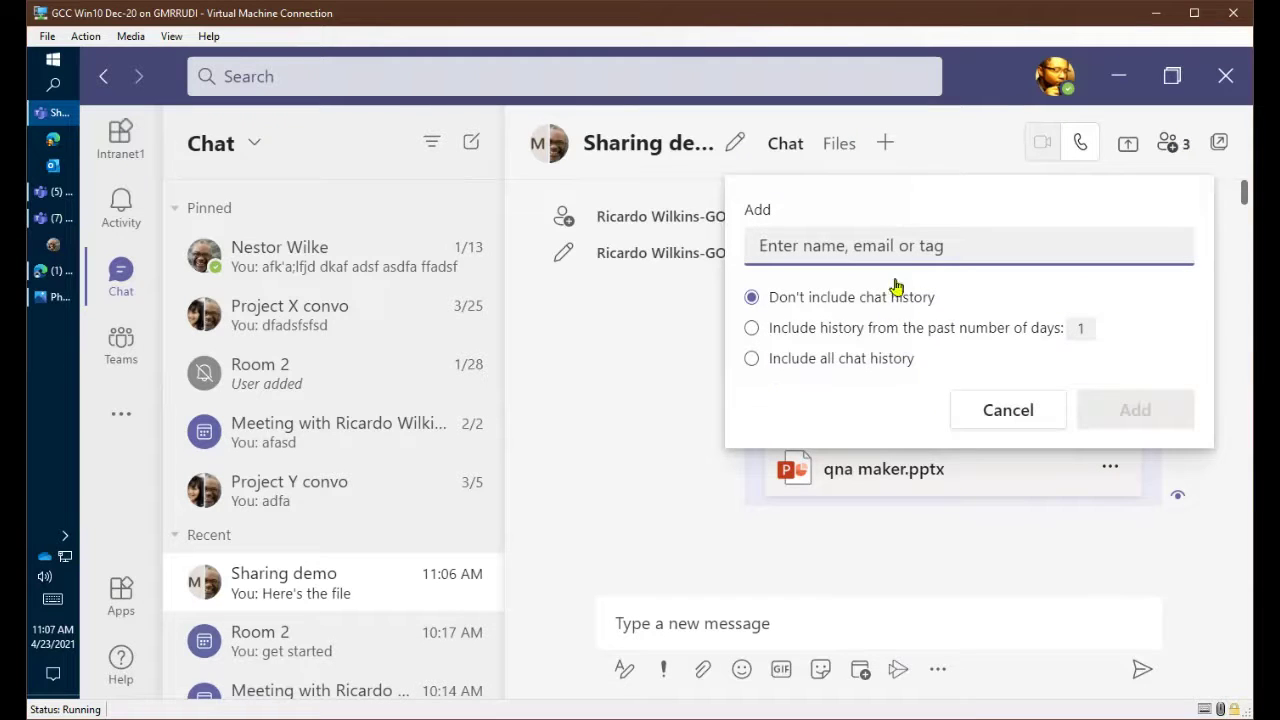
type("deb")
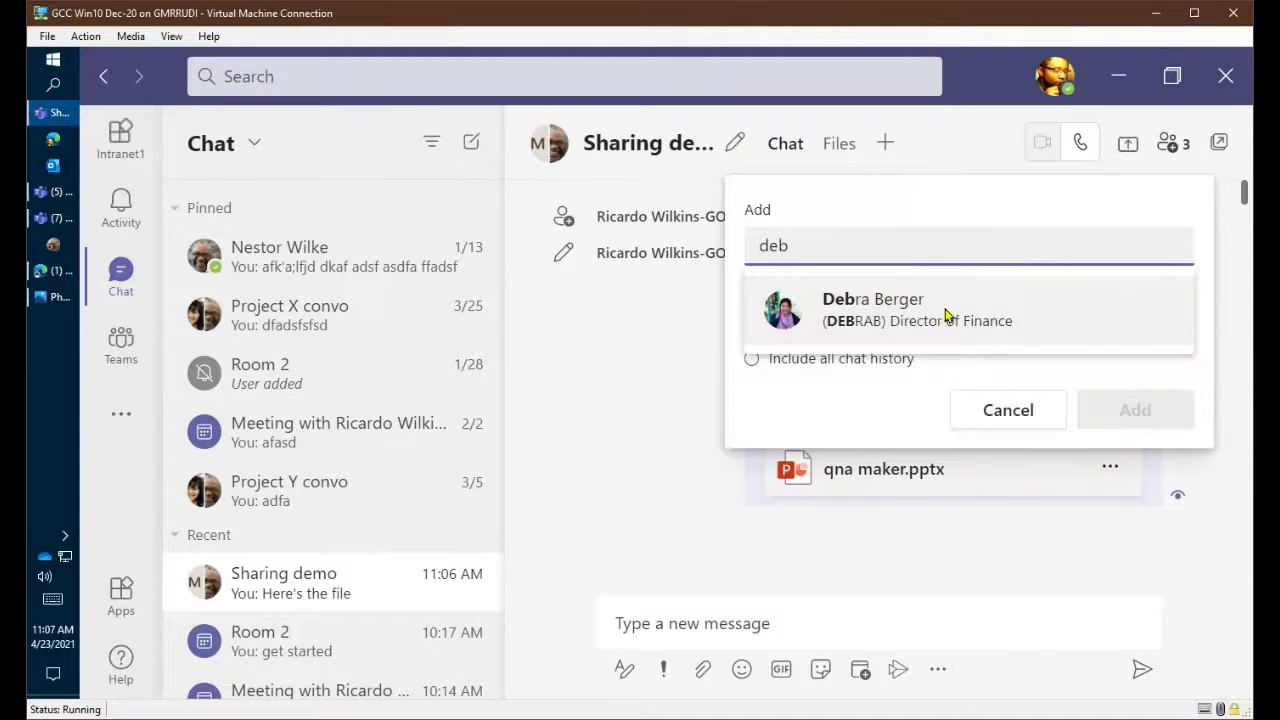
left_click(955, 320)
left_click(836, 360)
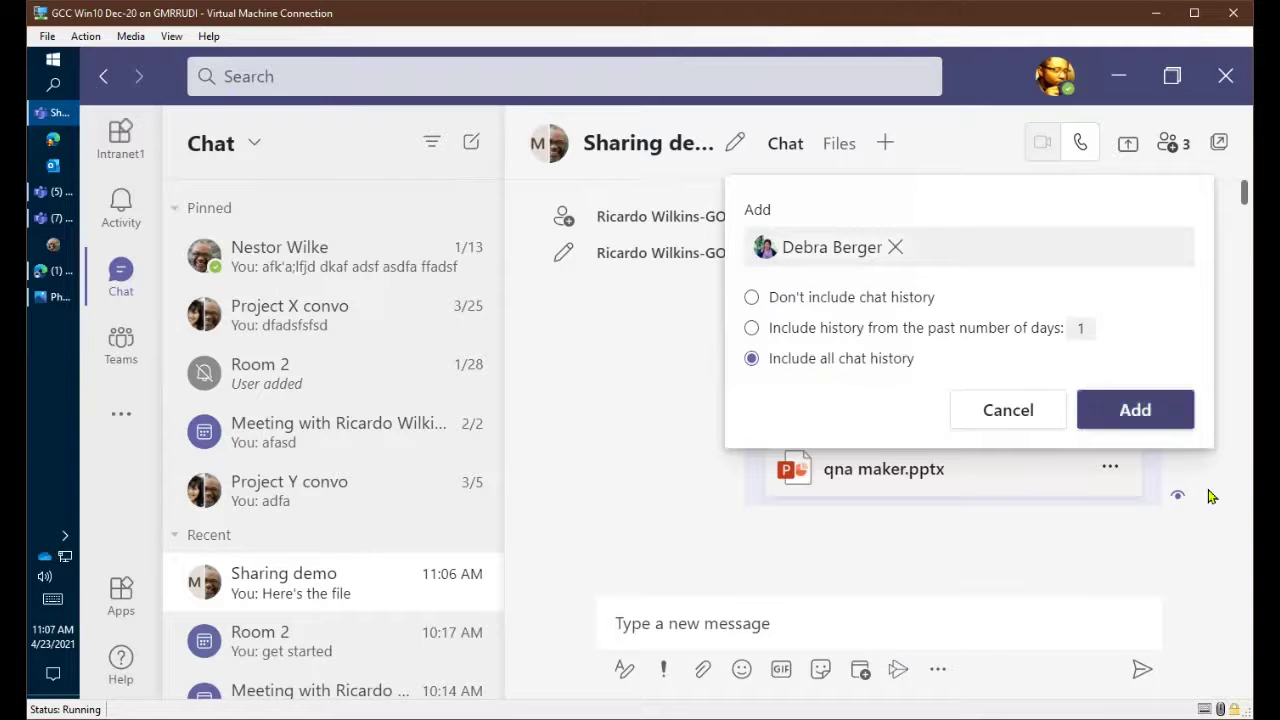
left_click(1150, 420)
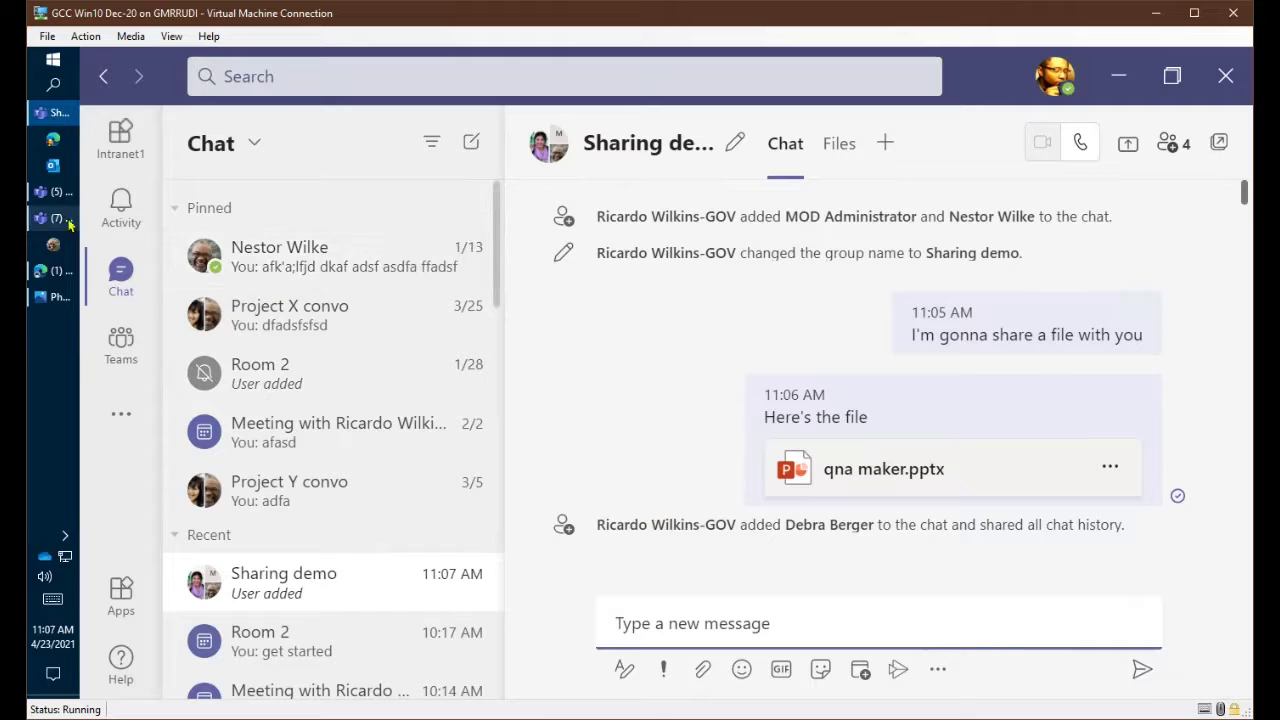
Step: Try to open the qna maker presentation from the Sharing demo chat in the newly added member's window, then close the viewer
left_click(55, 193)
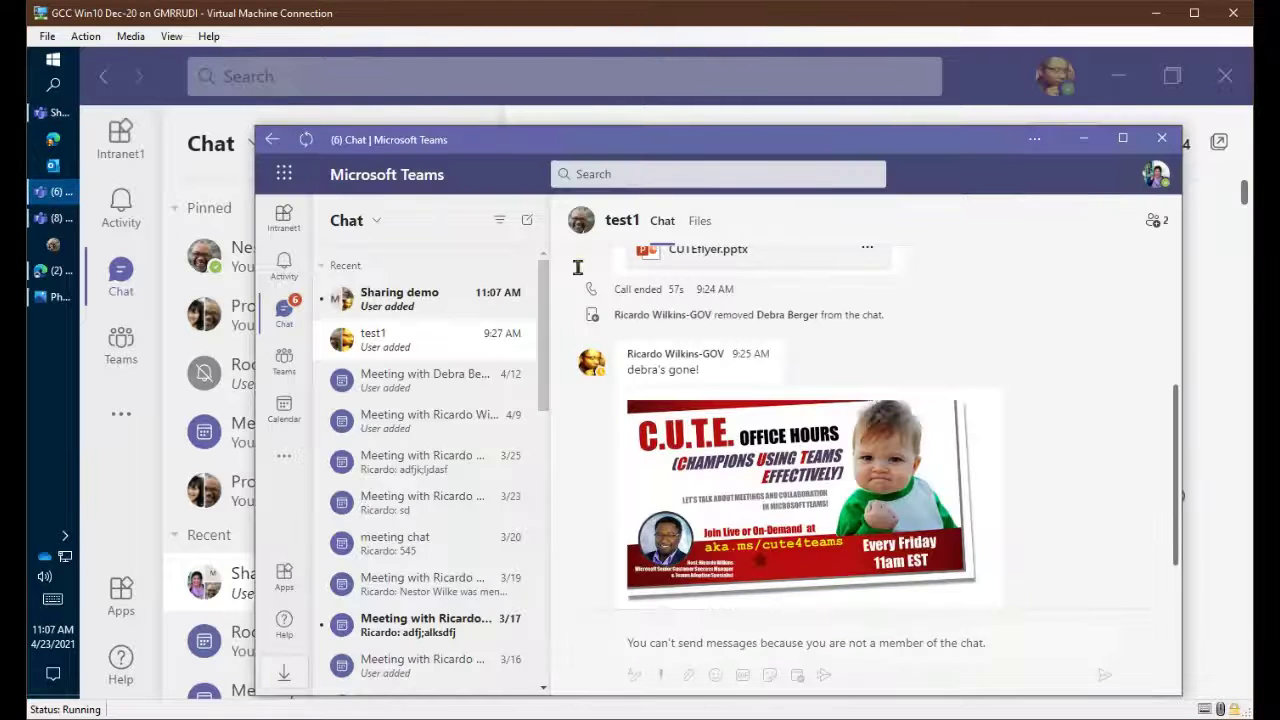
left_click(367, 303)
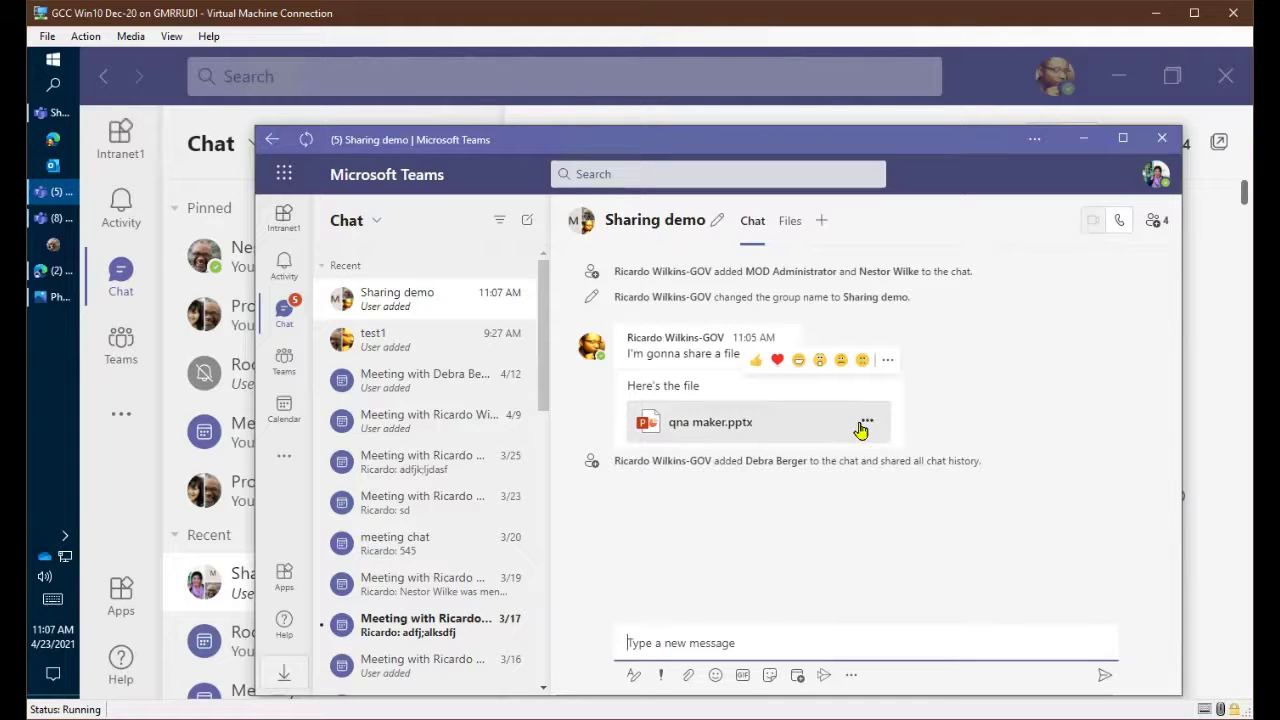
left_click(716, 428)
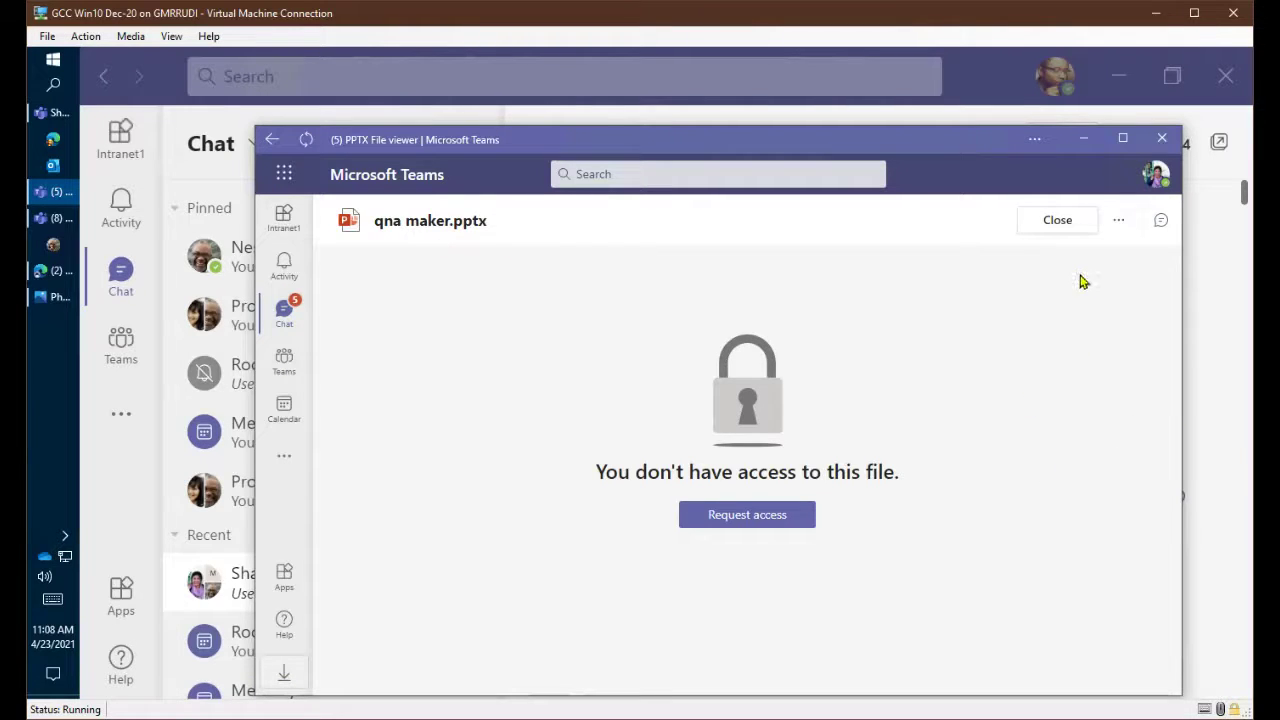
left_click(1066, 228)
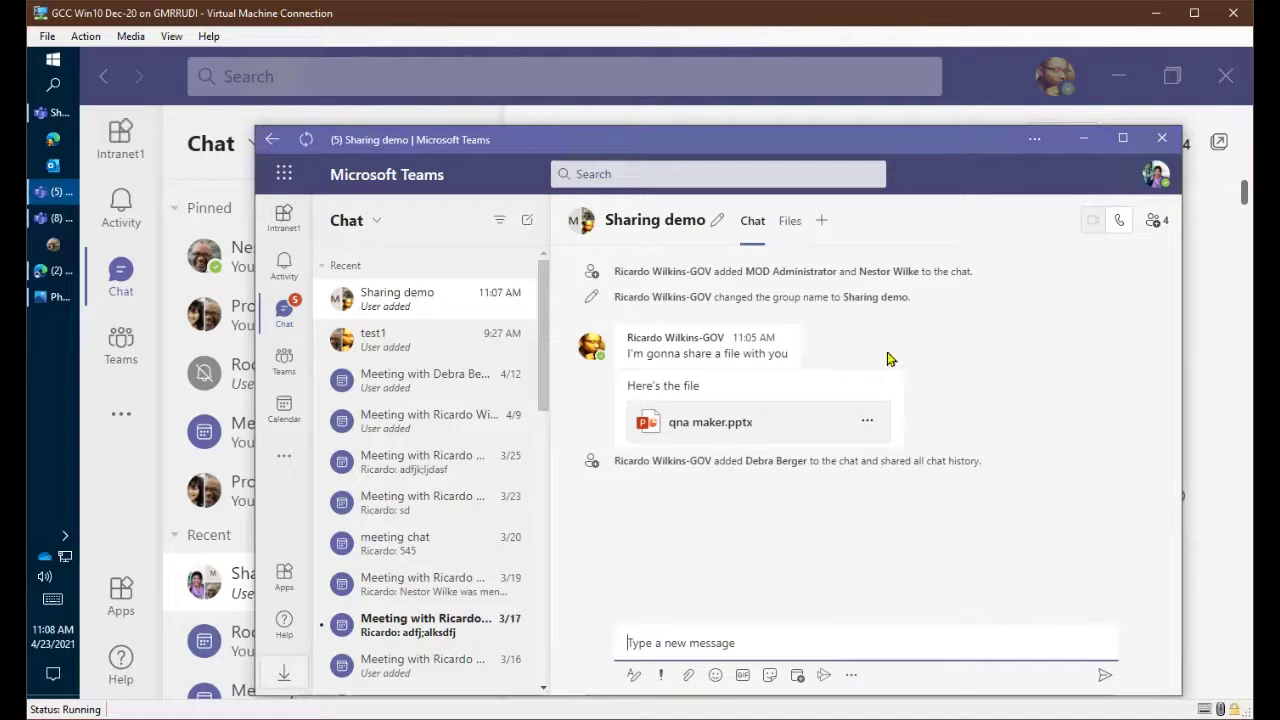
Step: Start an audio call from the sender's Sharing demo chat and answer it in the three other members' Teams windows
left_click(55, 112)
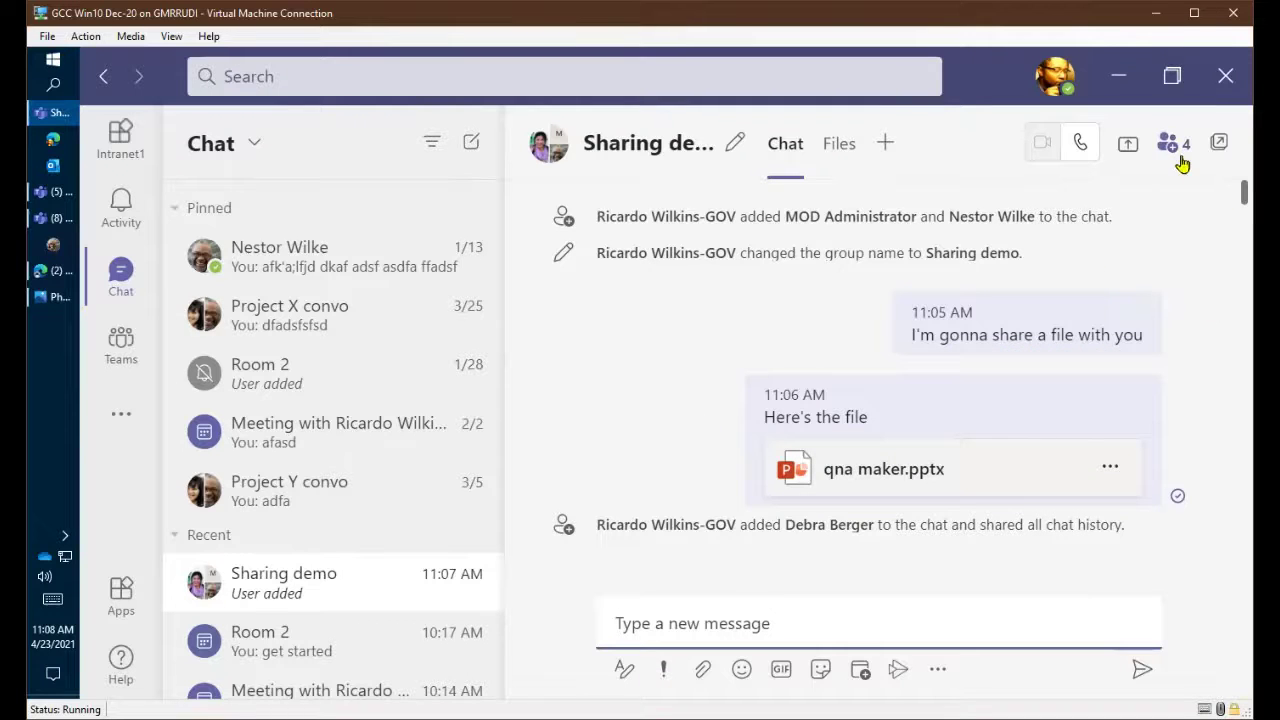
left_click(1082, 146)
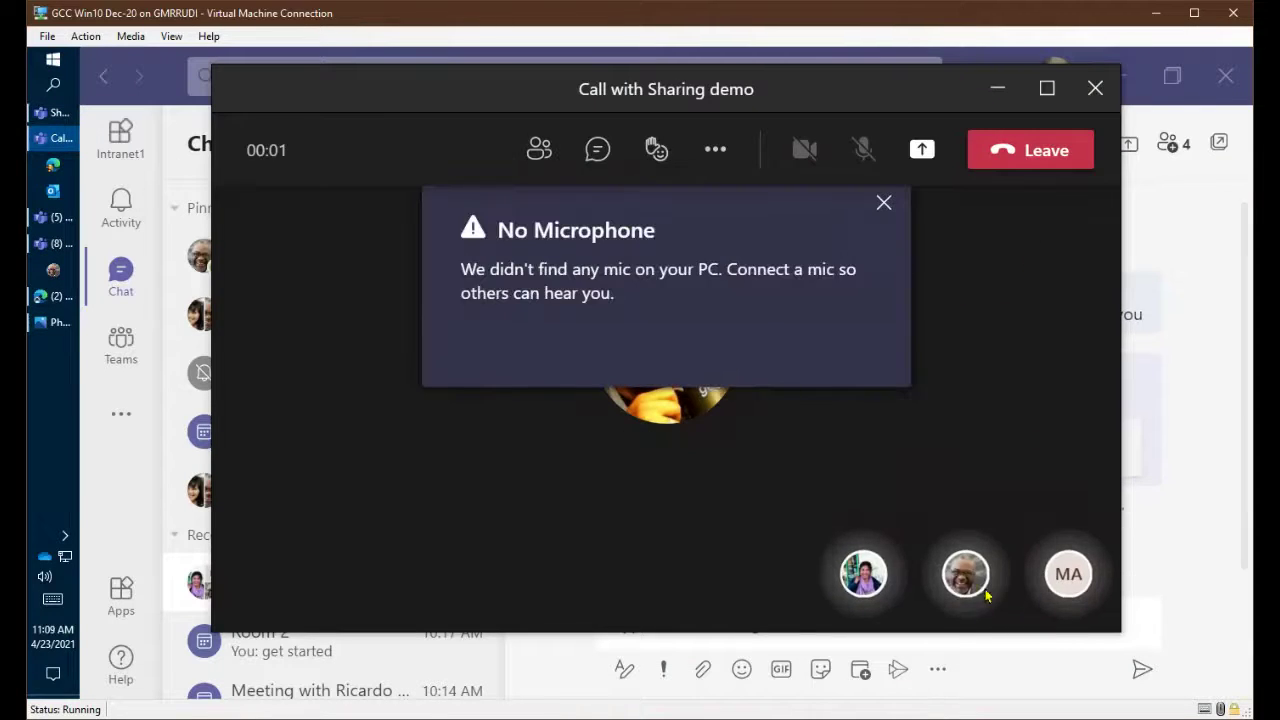
left_click(53, 217)
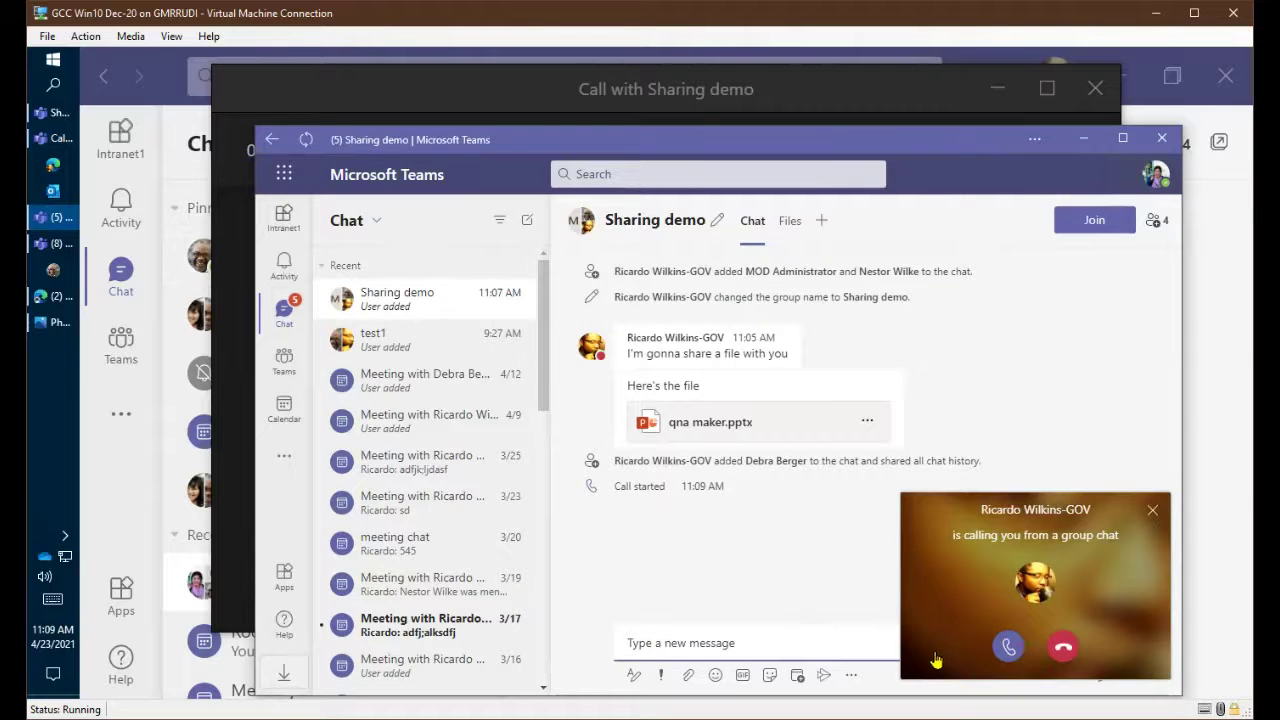
left_click(1008, 646)
left_click(53, 243)
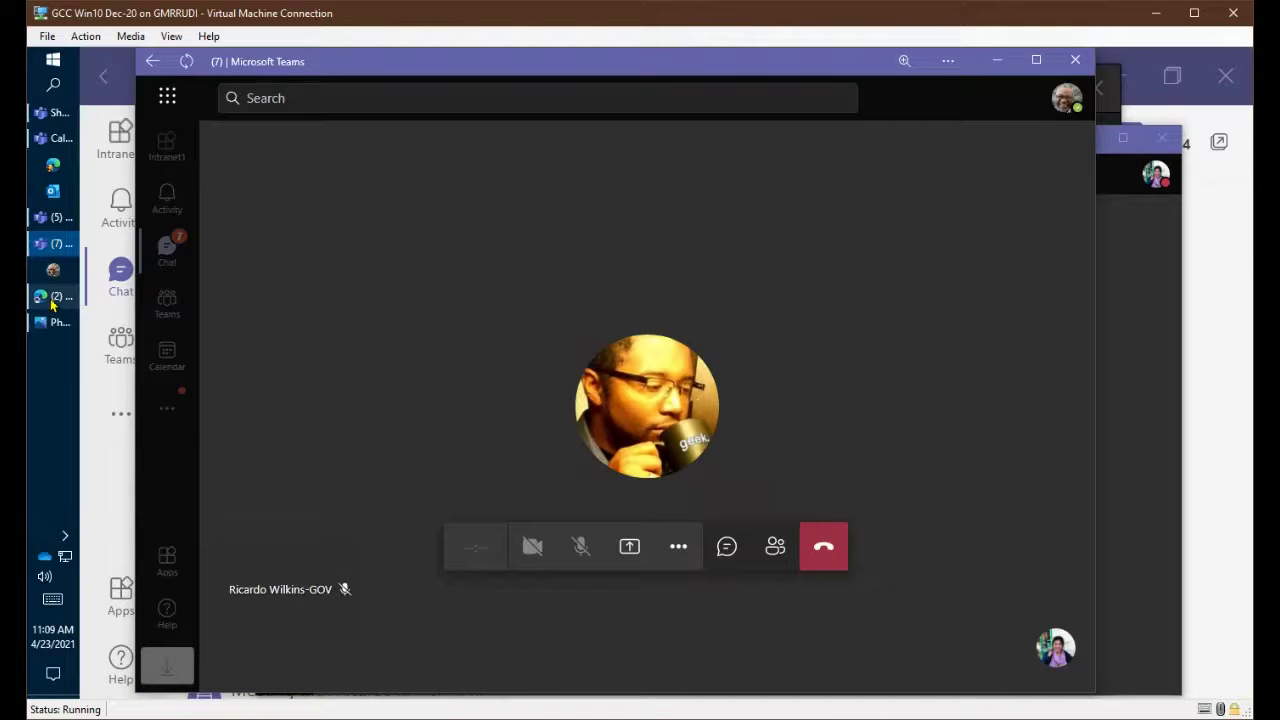
left_click(50, 297)
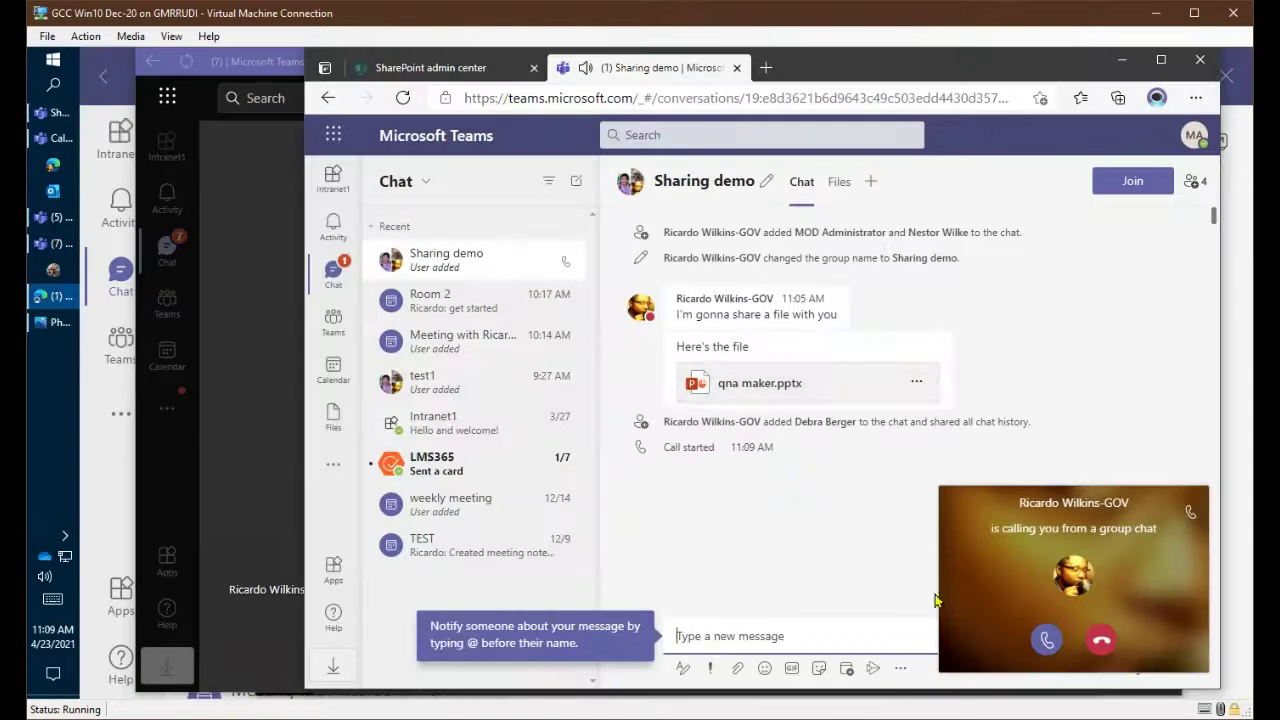
left_click(1046, 640)
left_click(253, 242)
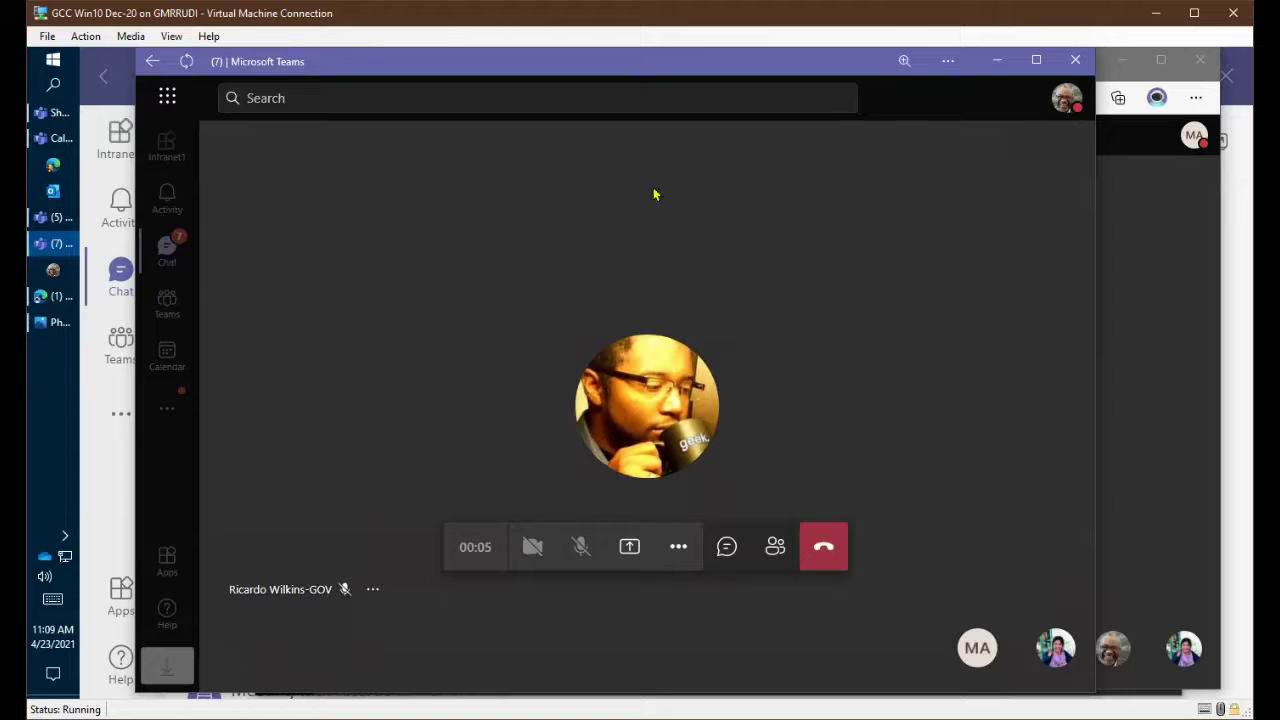
Step: Dismiss the microphone notice in the sender's call window and show the meeting chat at a reduced zoom
left_click(50, 138)
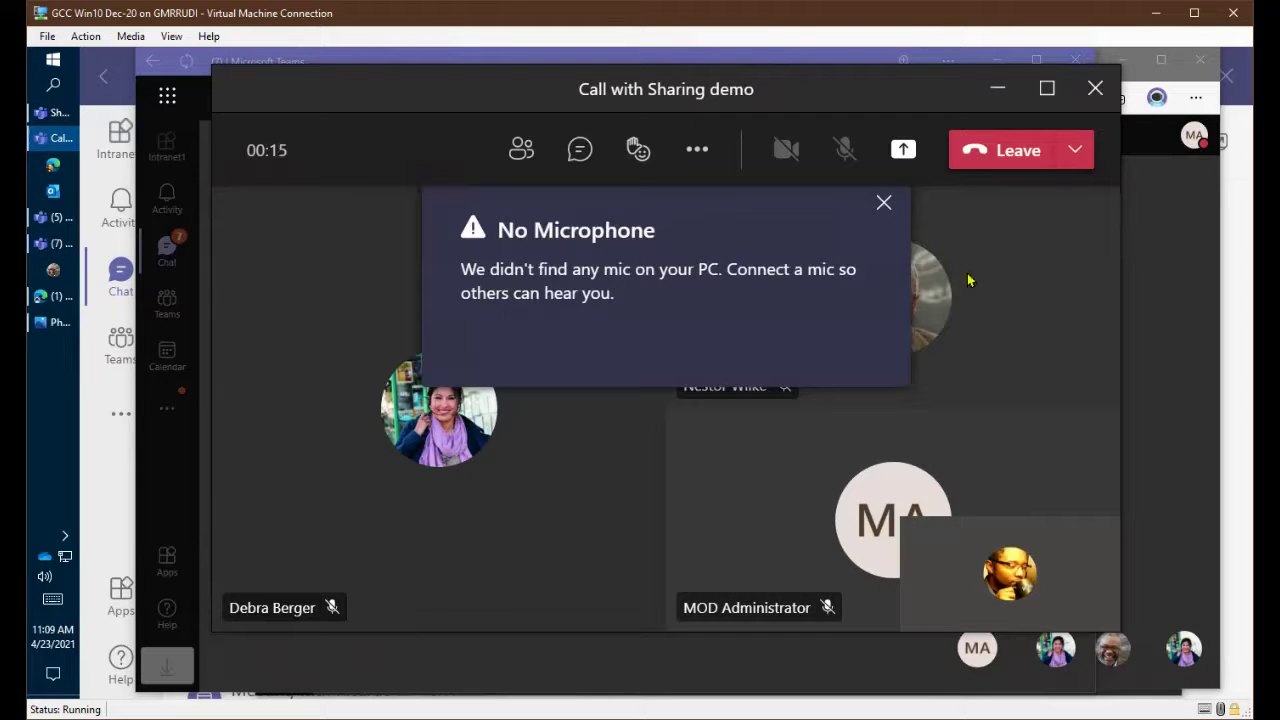
left_click(884, 202)
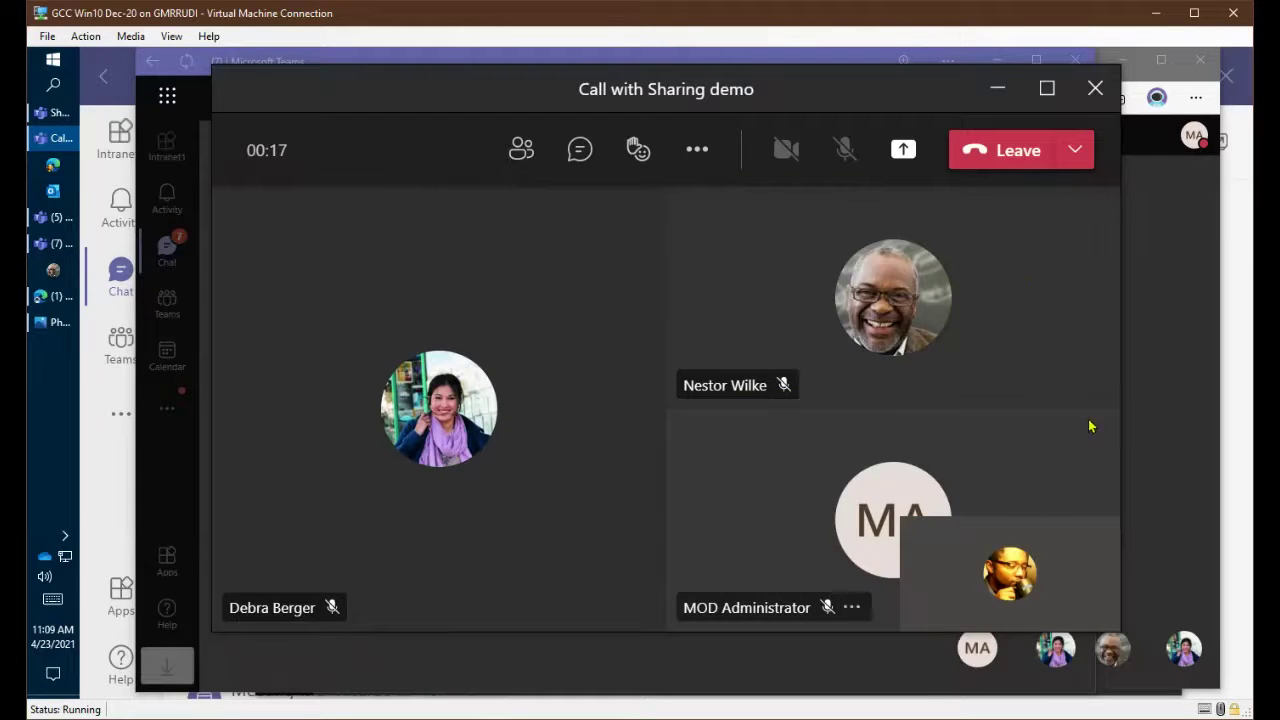
left_click(580, 150)
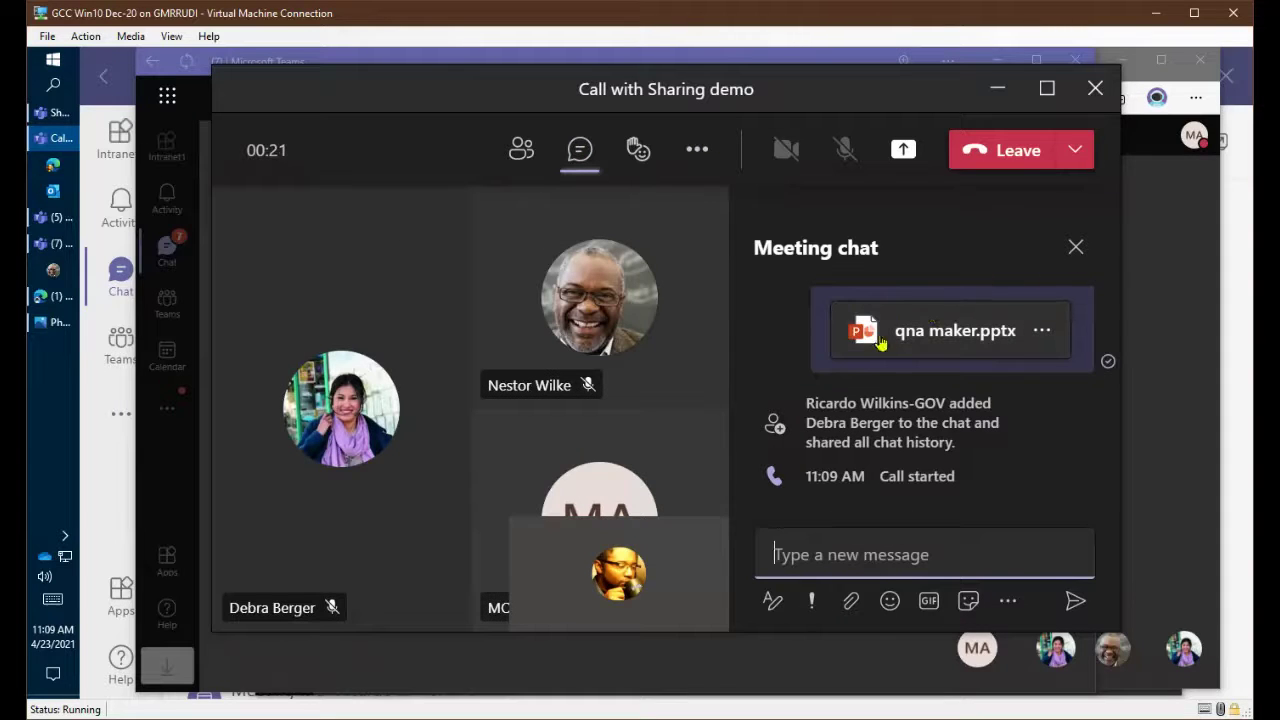
key("ctrl+minus")
key("ctrl+minus")
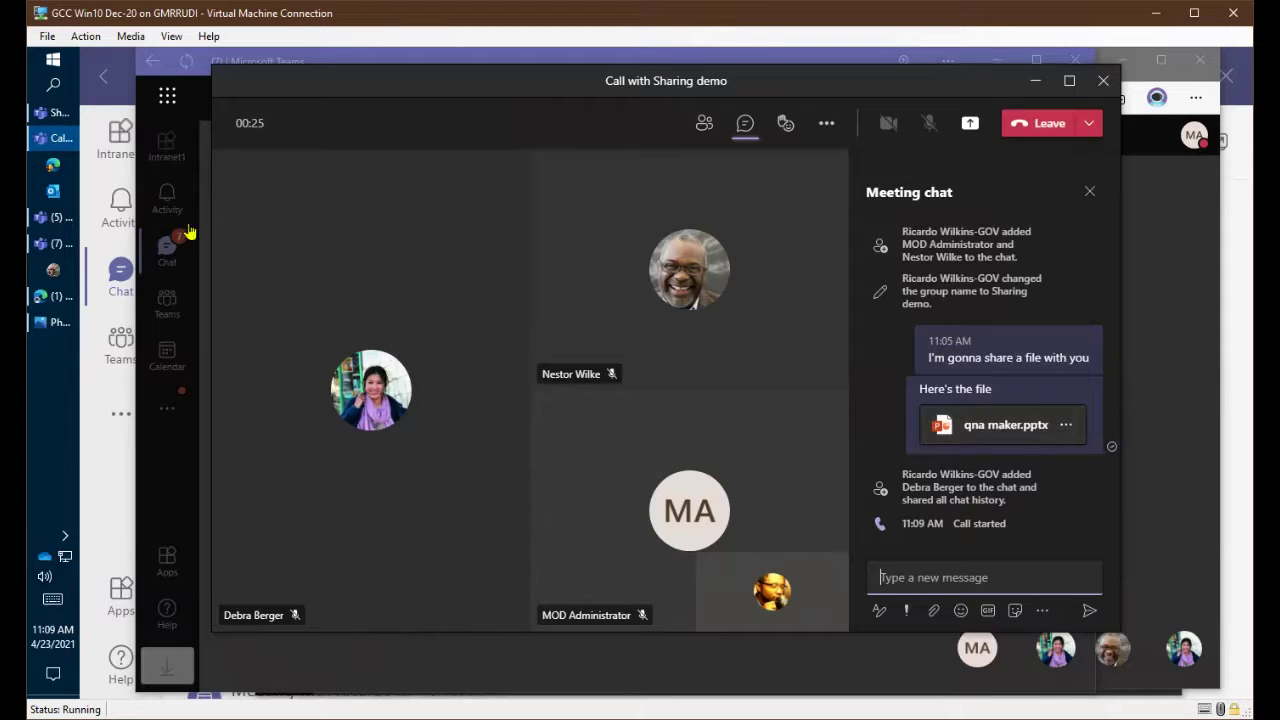
Step: Open the qna maker presentation from the meeting chat in the original recipient's call window, then close the viewer
left_click(48, 216)
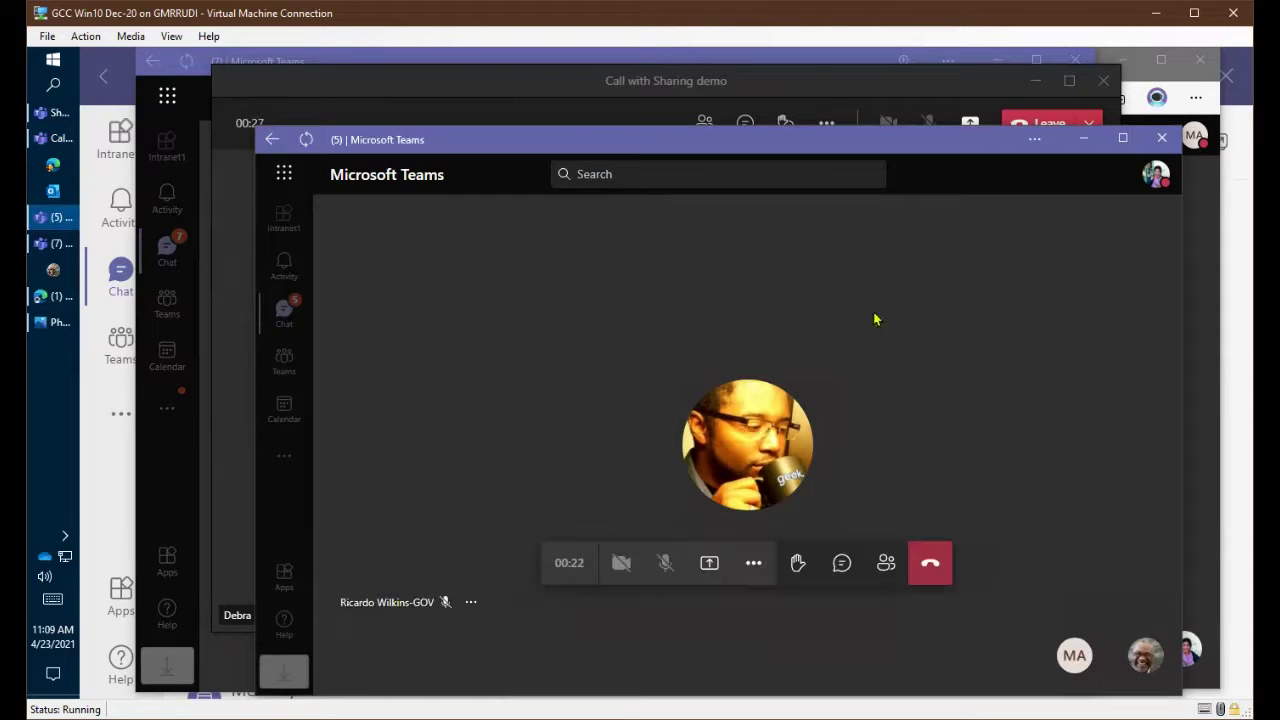
left_click(50, 243)
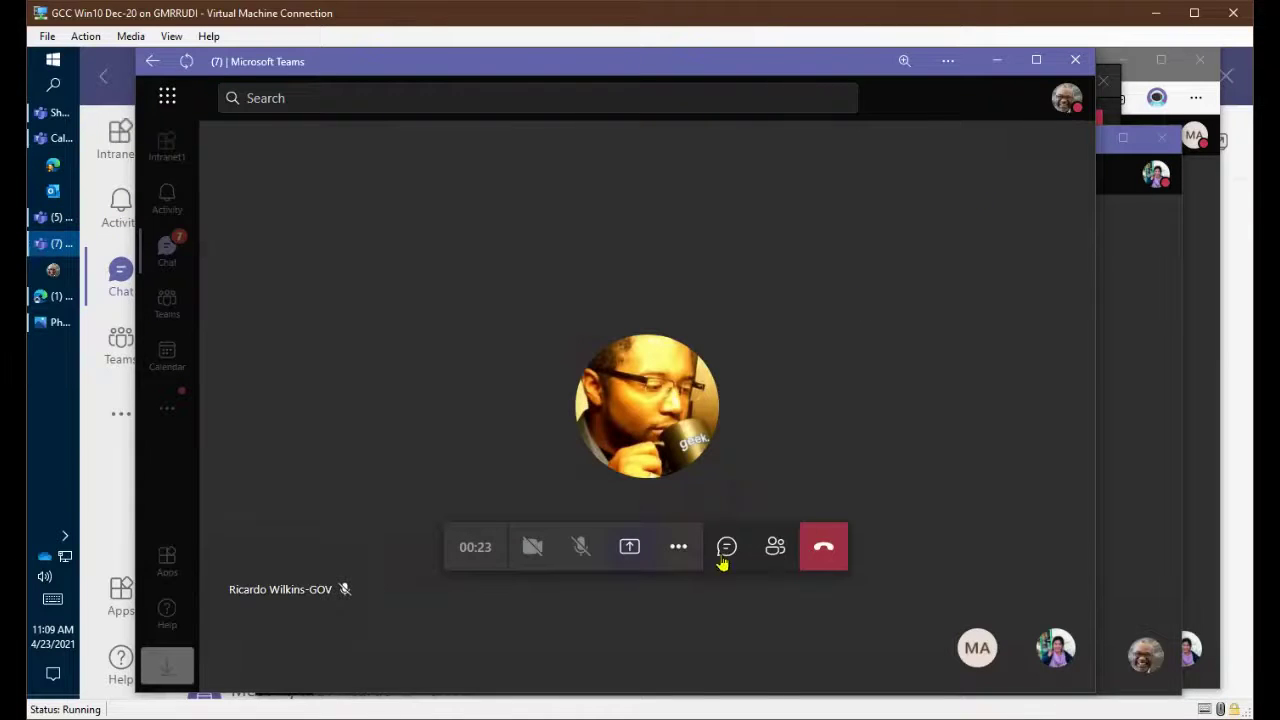
left_click(726, 548)
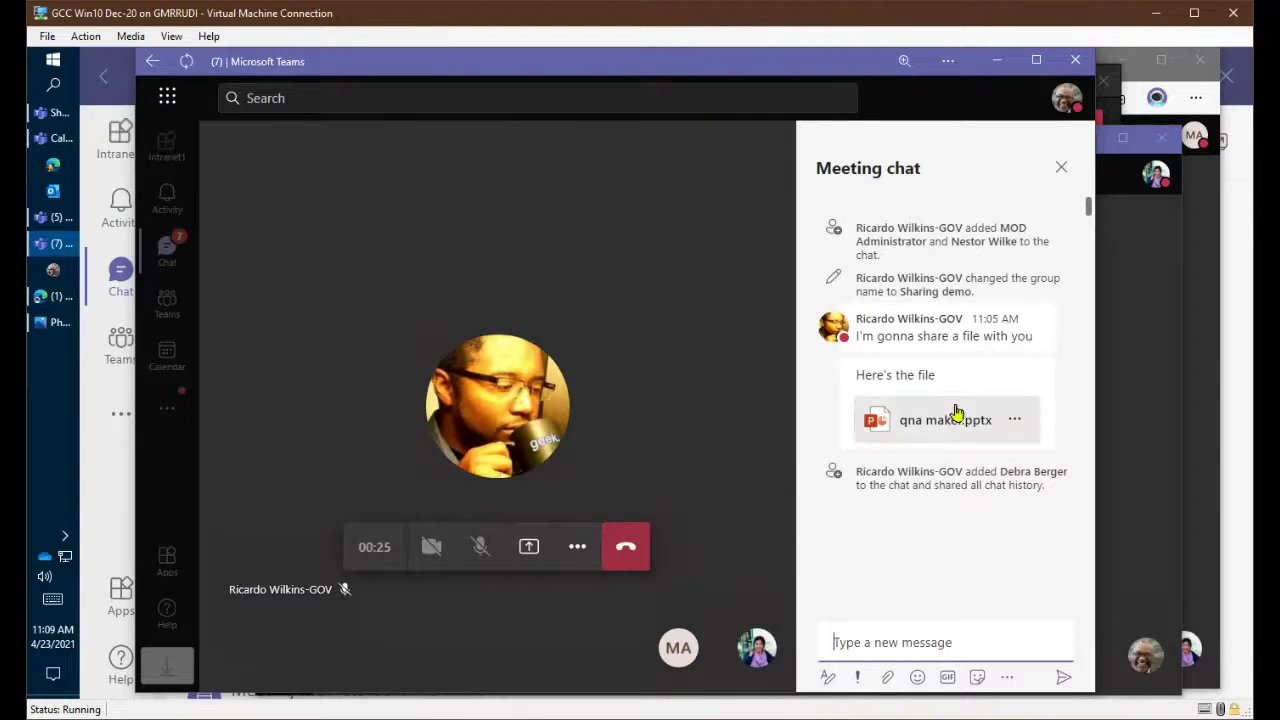
left_click(943, 423)
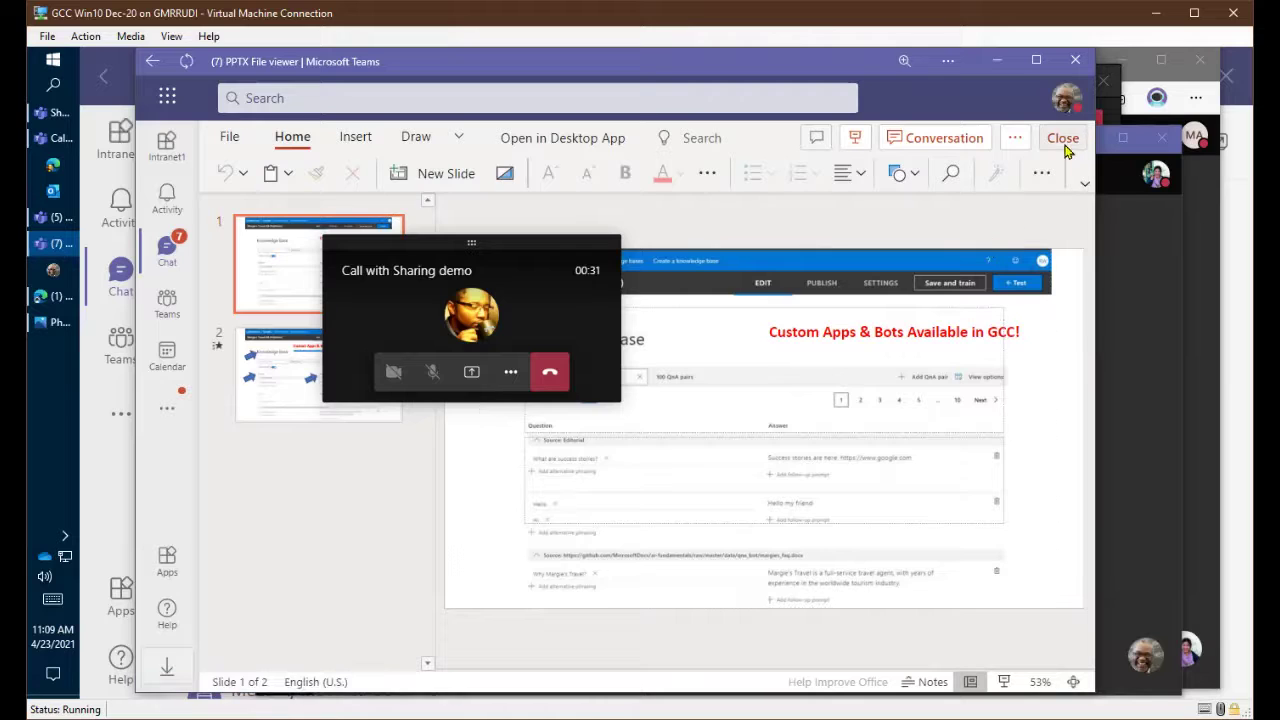
left_click(1063, 140)
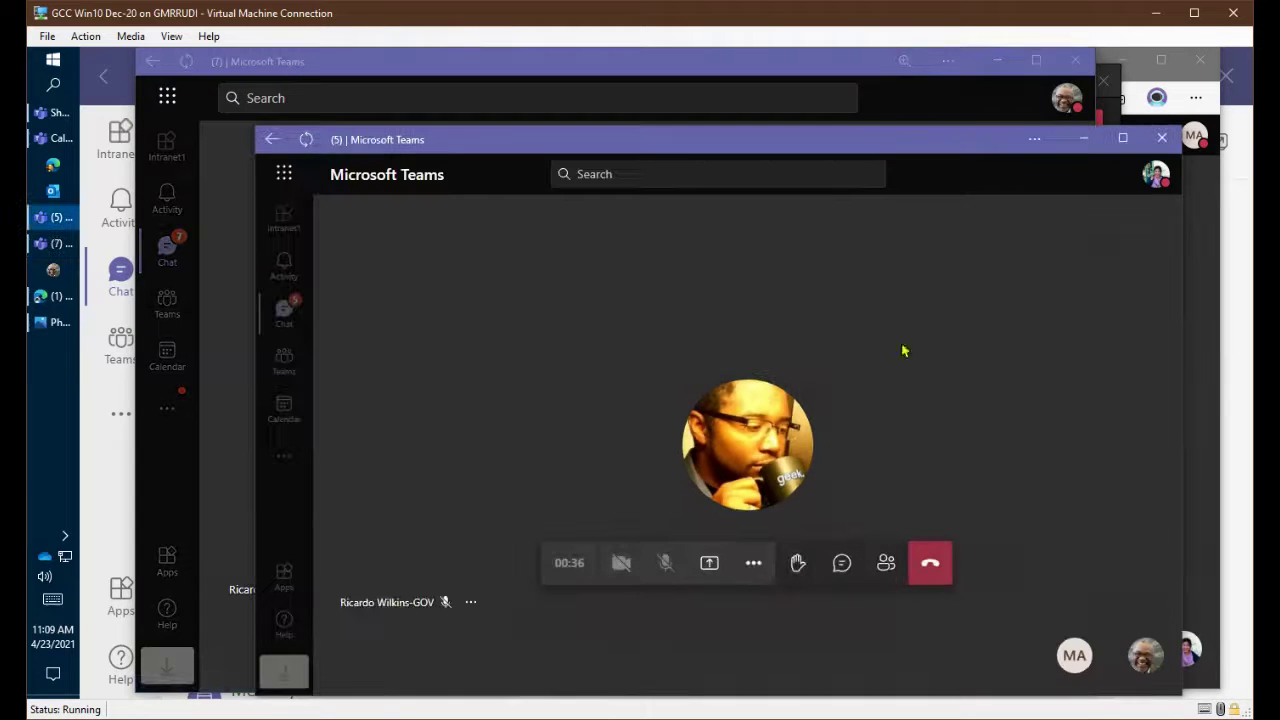
Step: Try to open the presentation from the meeting chat as the newly added member, then close the file viewer
left_click(841, 562)
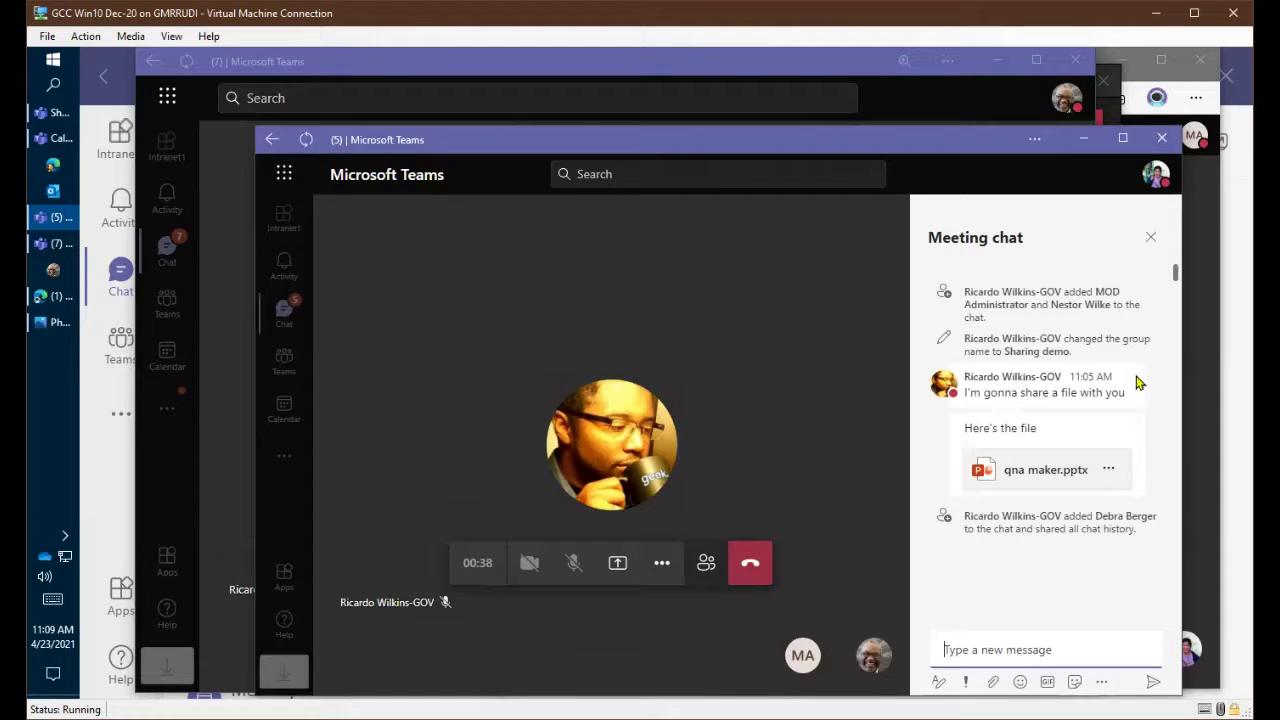
left_click(1040, 472)
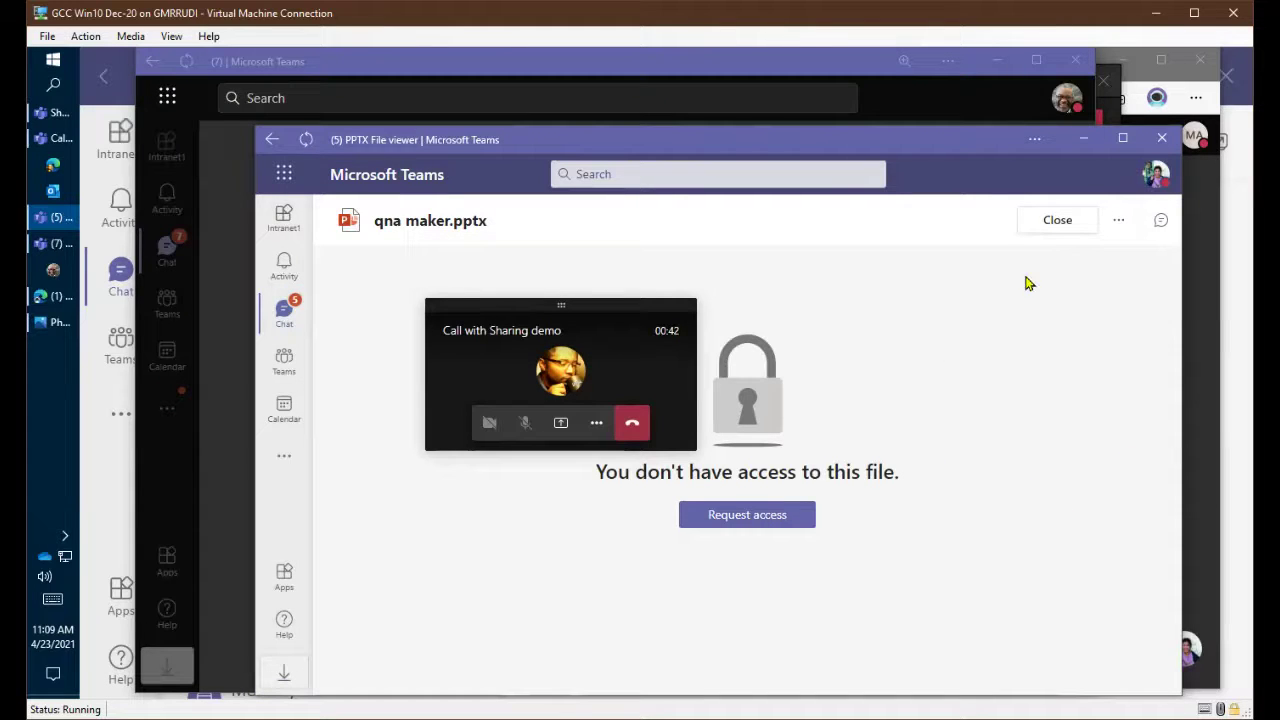
left_click(1055, 219)
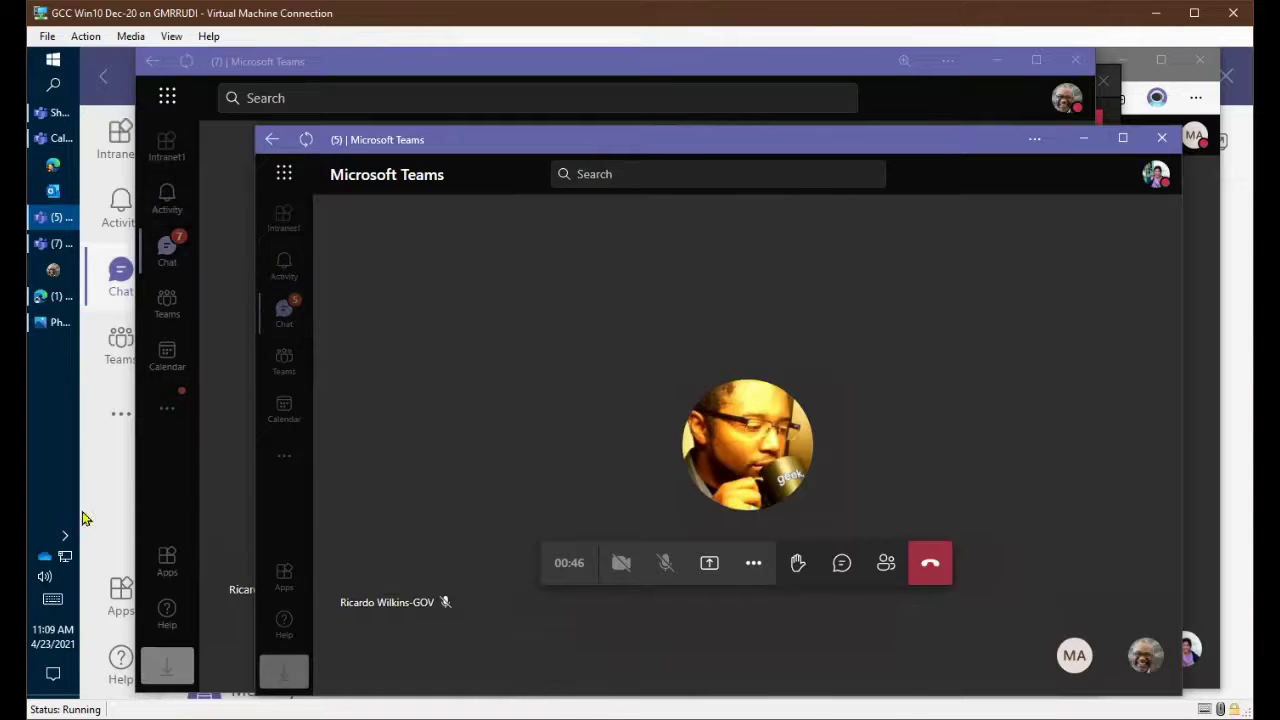
Step: Open the qna maker presentation in the browser from the sender's Sharing demo chat
left_click(95, 477)
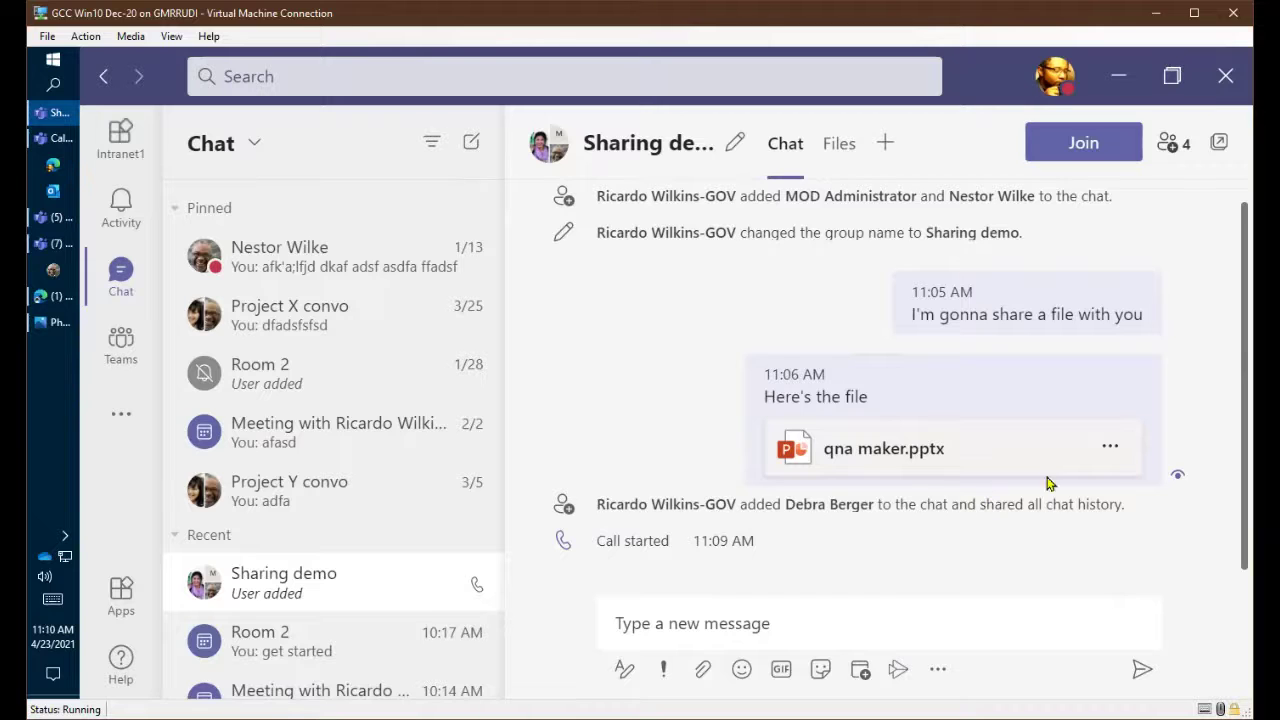
left_click(1110, 449)
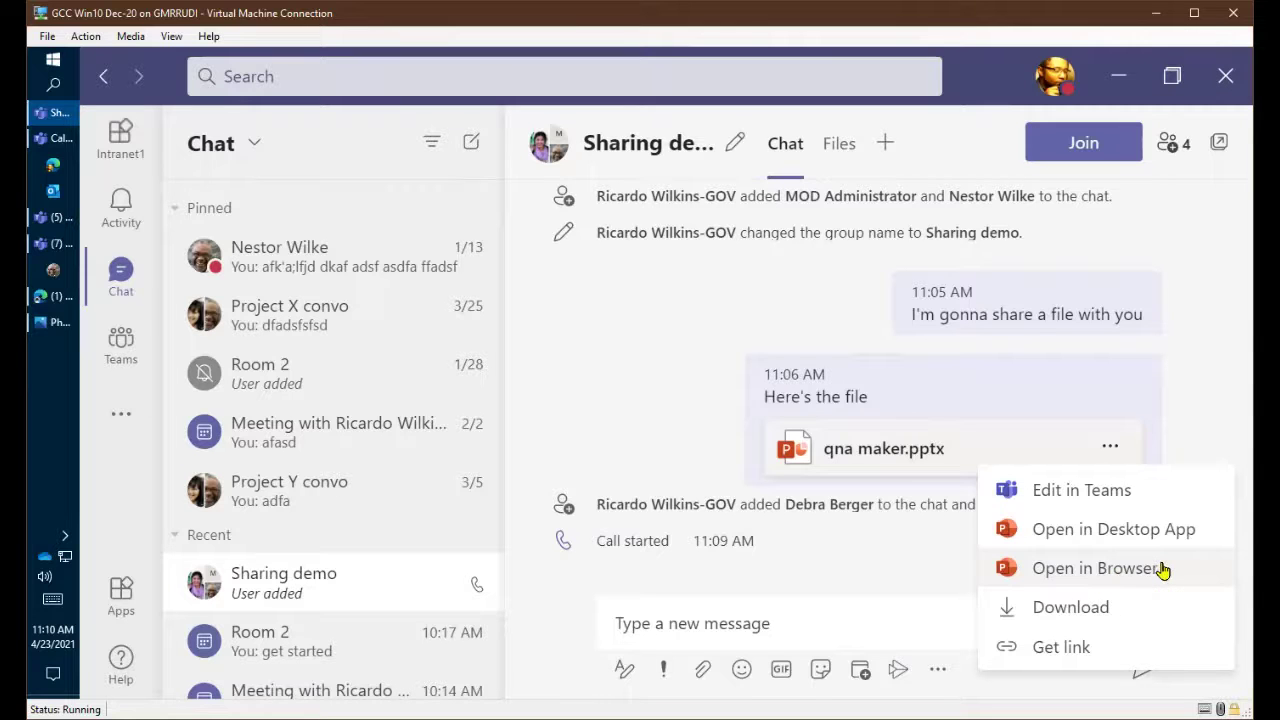
left_click(1124, 569)
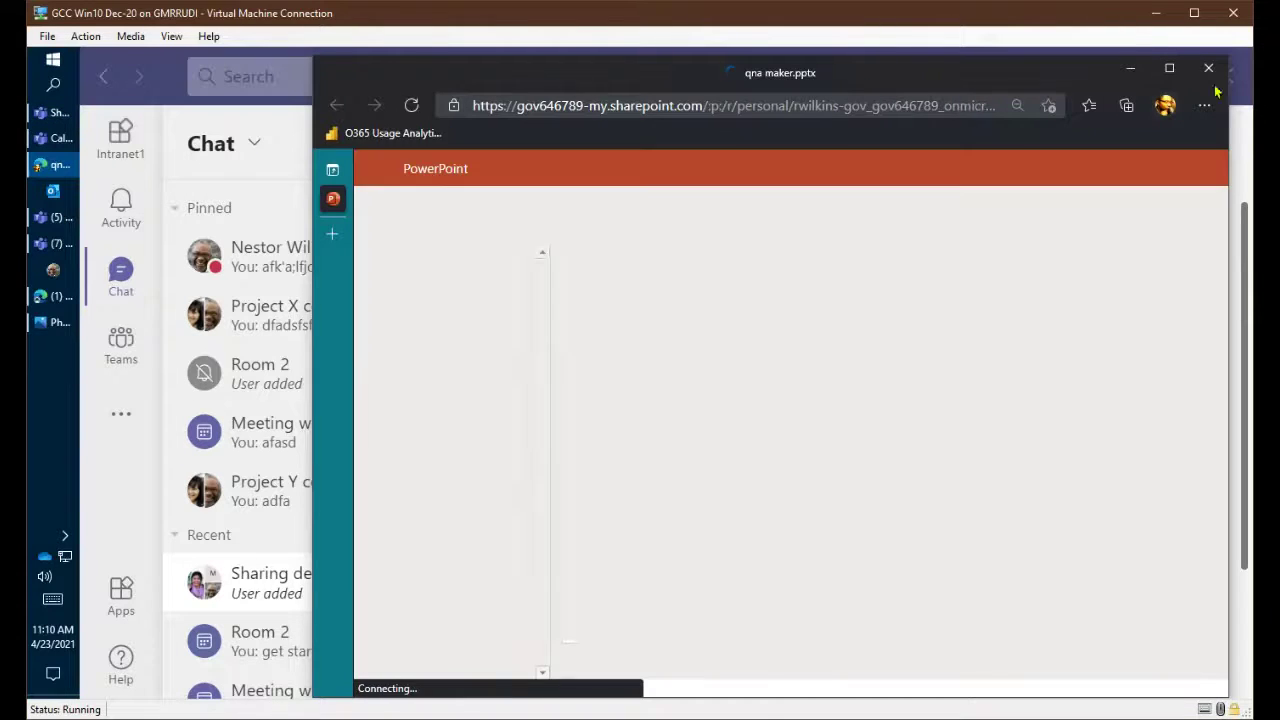
Step: Maximize the browser window and open the presentation's storage folder, Microsoft Teams Chat Files, in the sender's OneDrive
left_click(1169, 67)
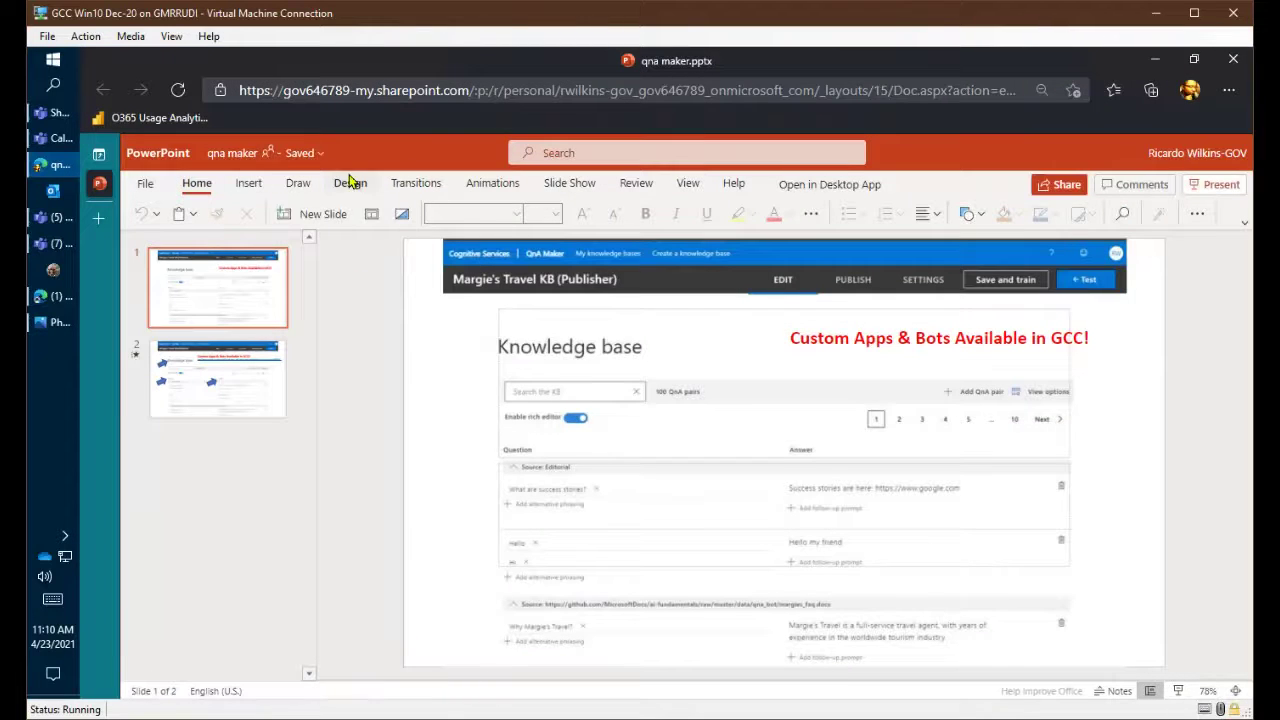
left_click(268, 160)
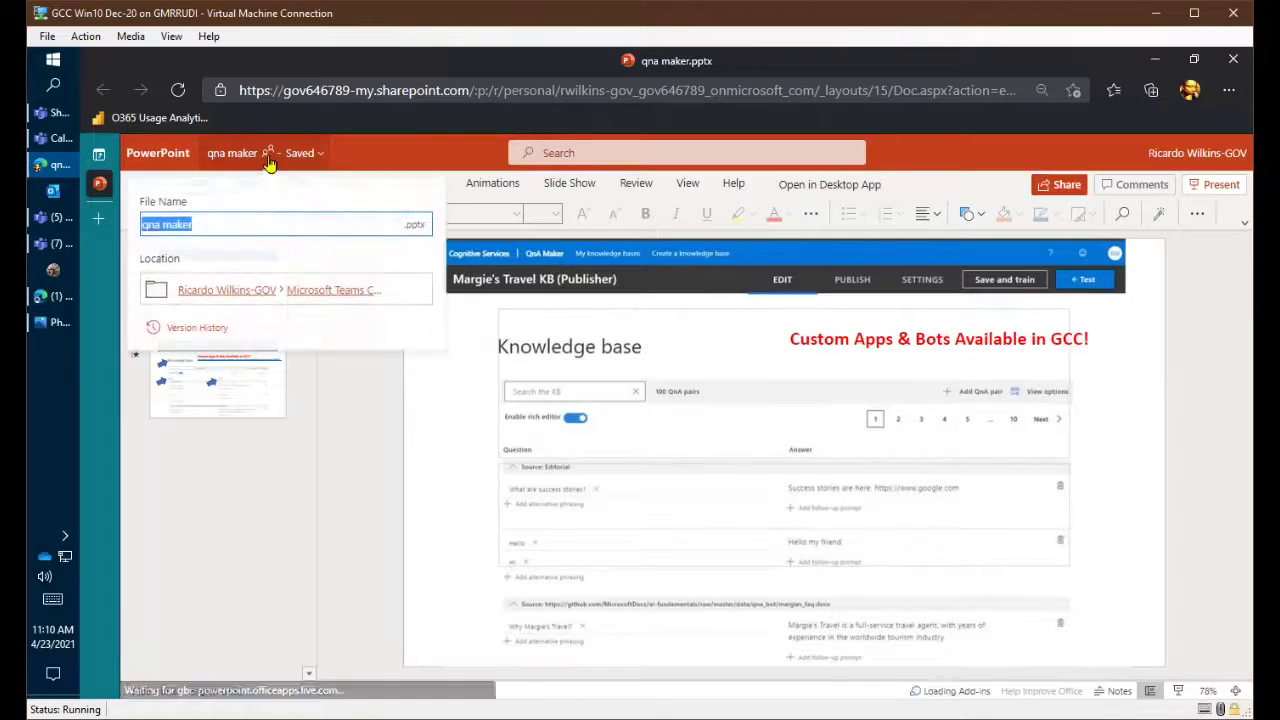
left_click(334, 290)
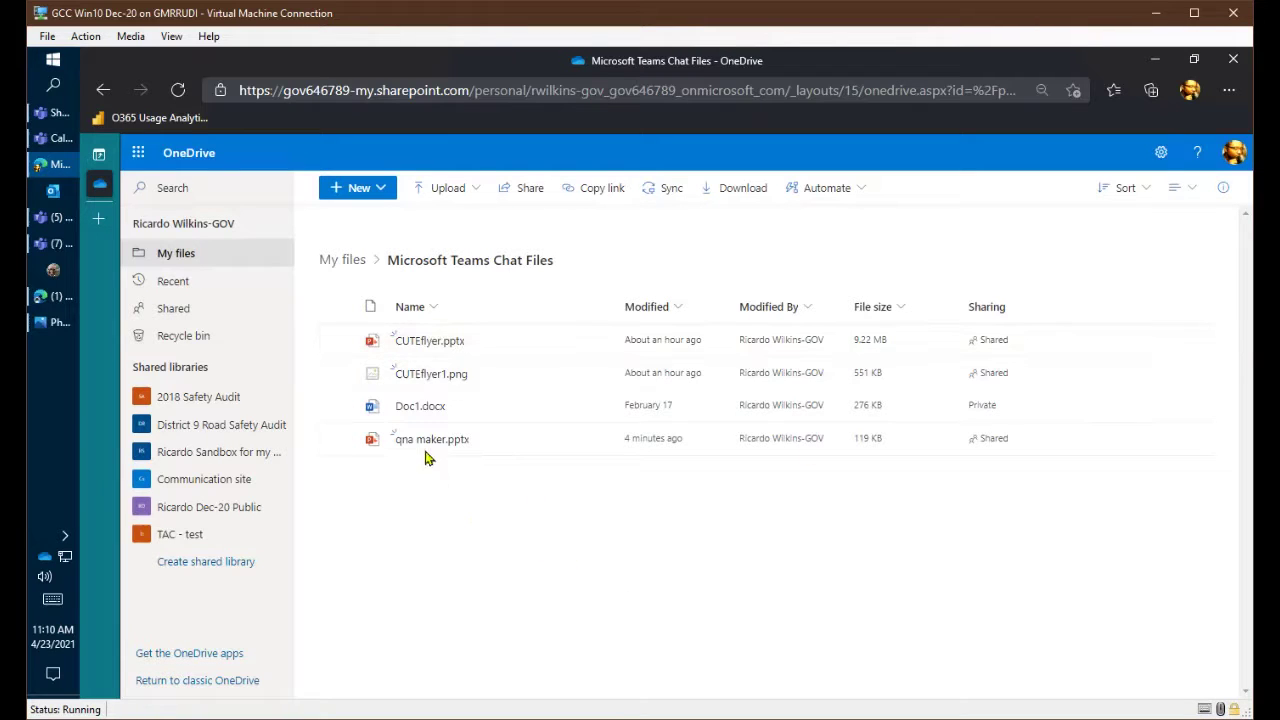
Step: Review who has access to qna maker.pptx through Manage access, then close the access details
mouse_move(457, 446)
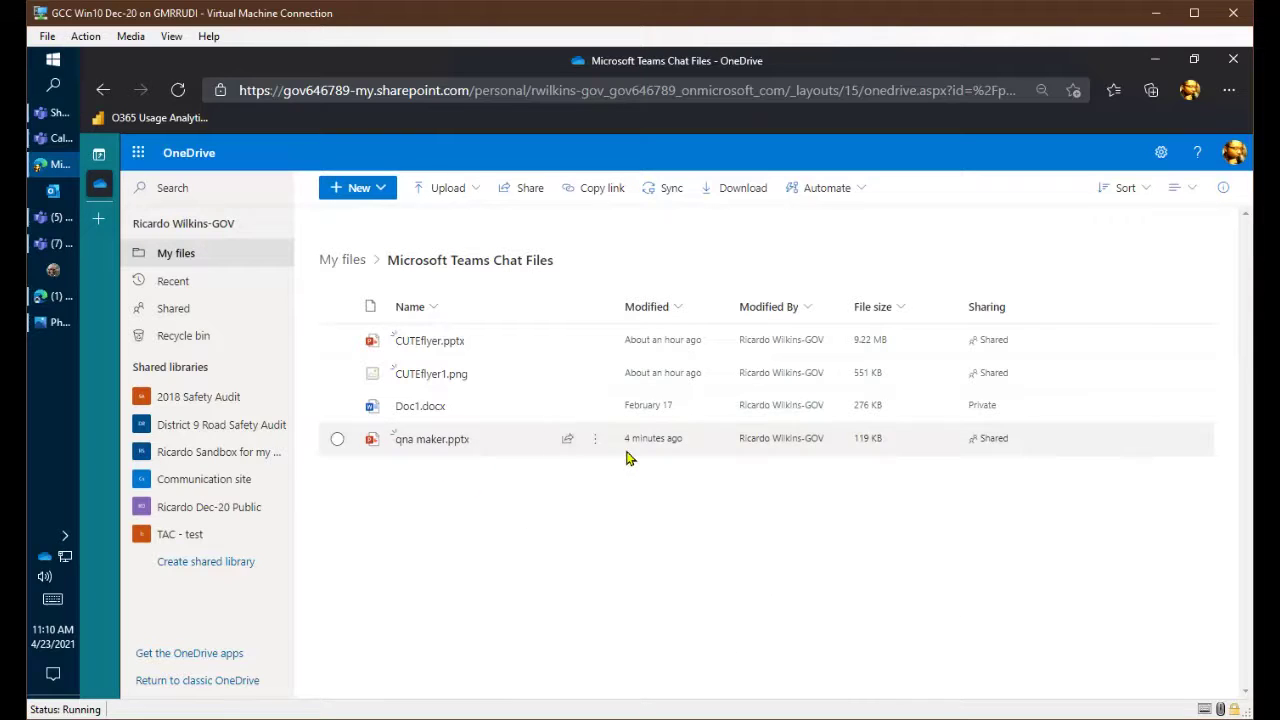
left_click(591, 446)
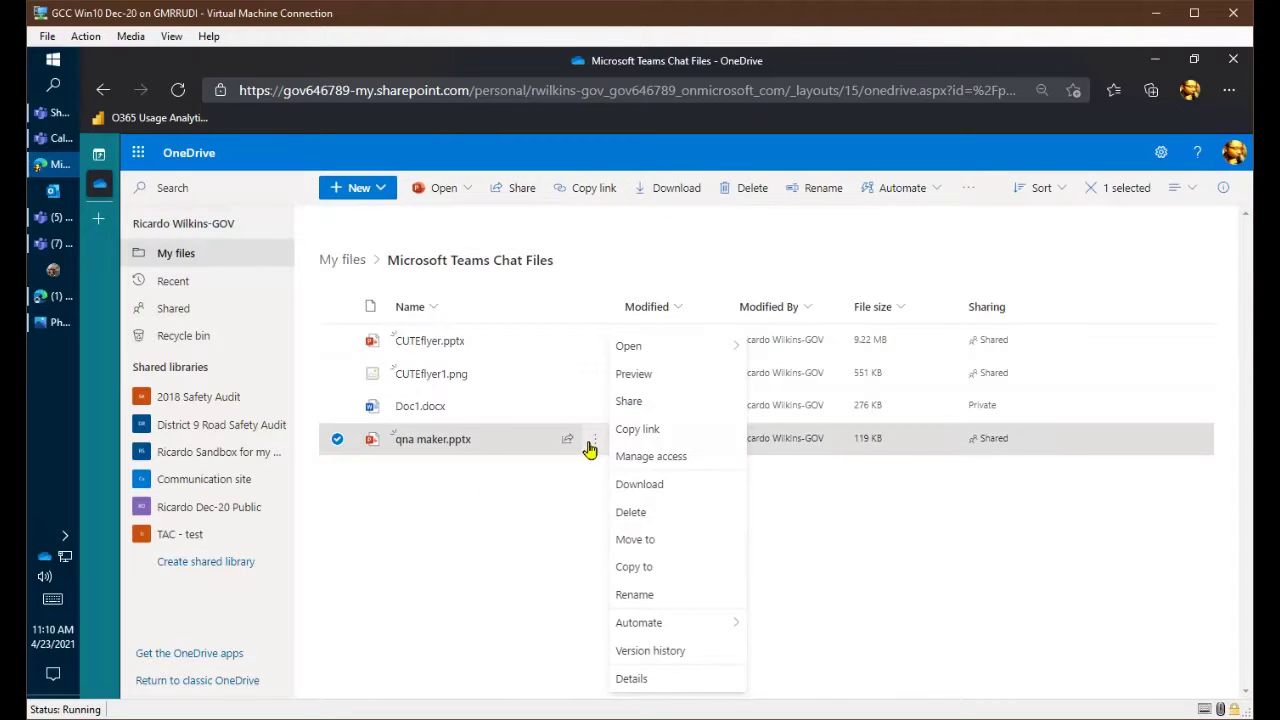
left_click(690, 458)
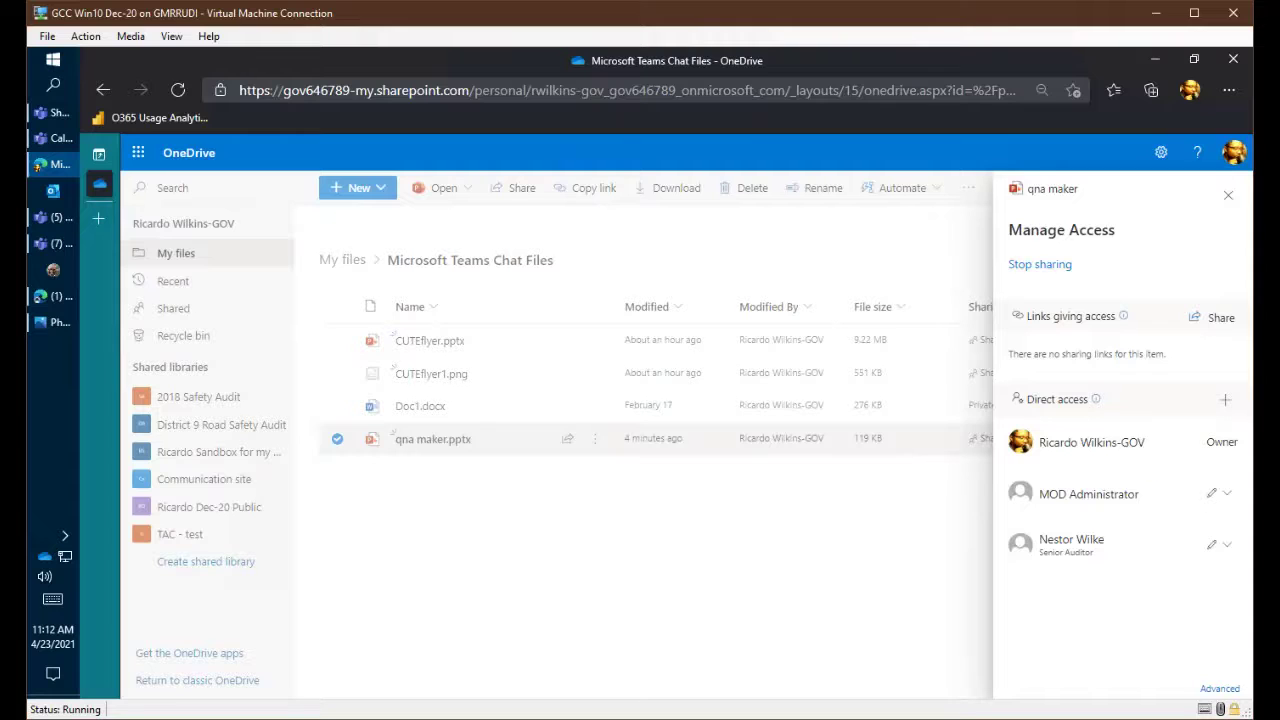
left_click(948, 504)
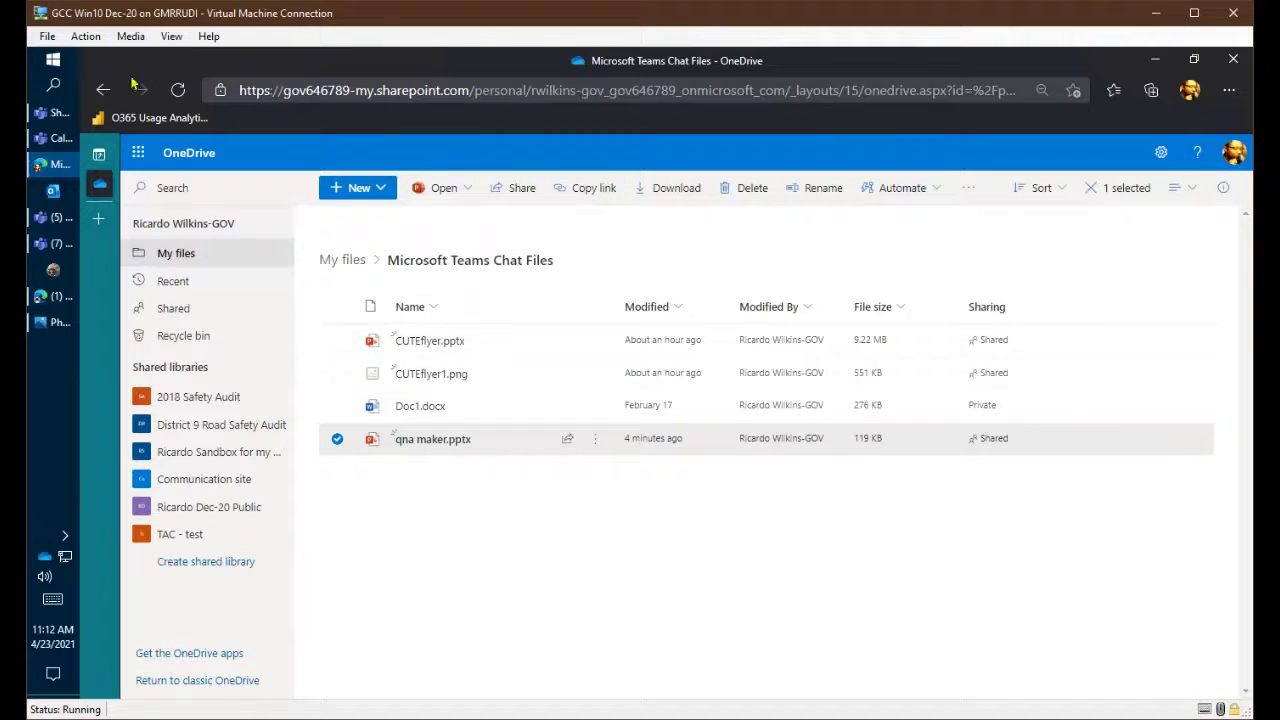
Step: End the Sharing demo group call for everyone and return to the sender's Sharing demo chat
left_click(55, 138)
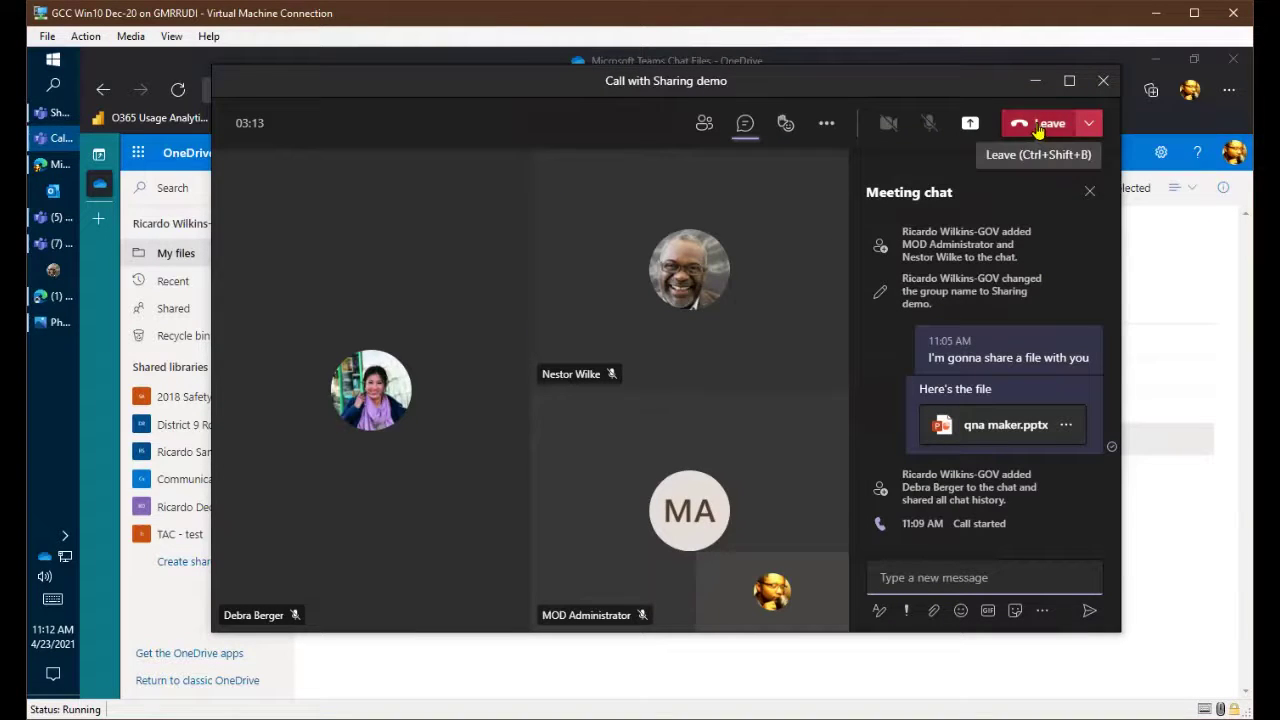
mouse_move(1015, 400)
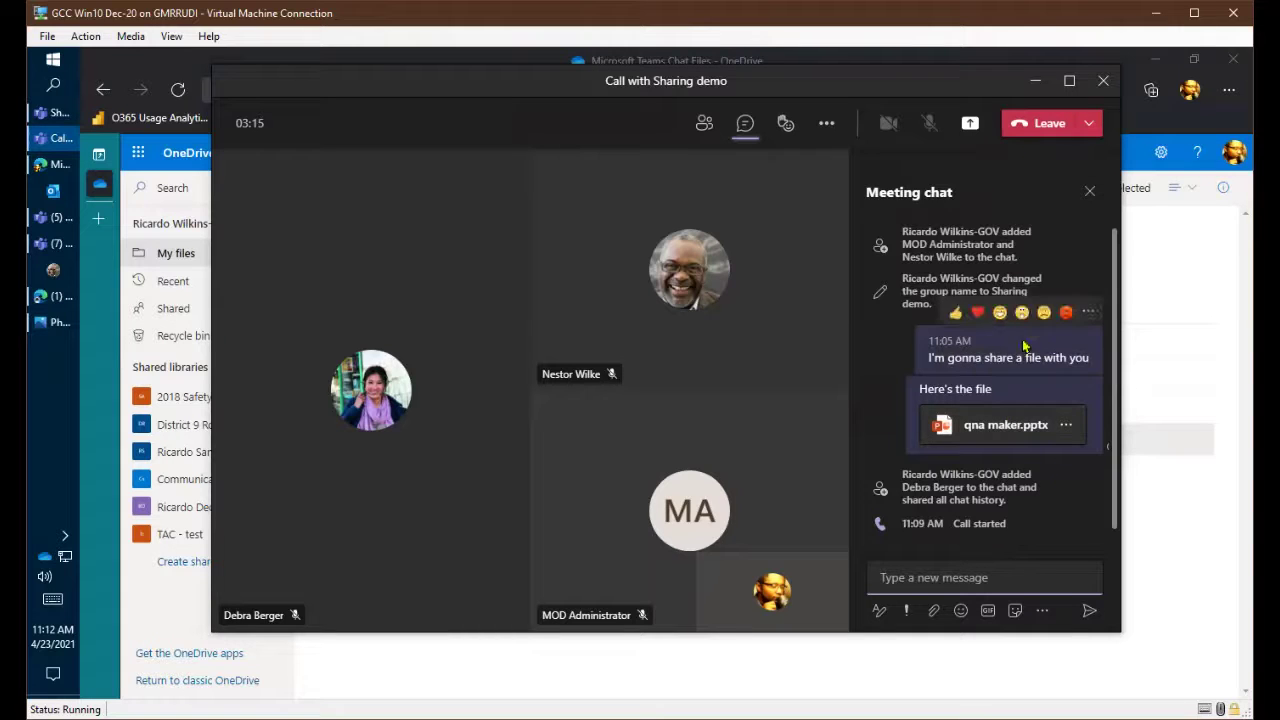
left_click(1089, 123)
left_click(1079, 189)
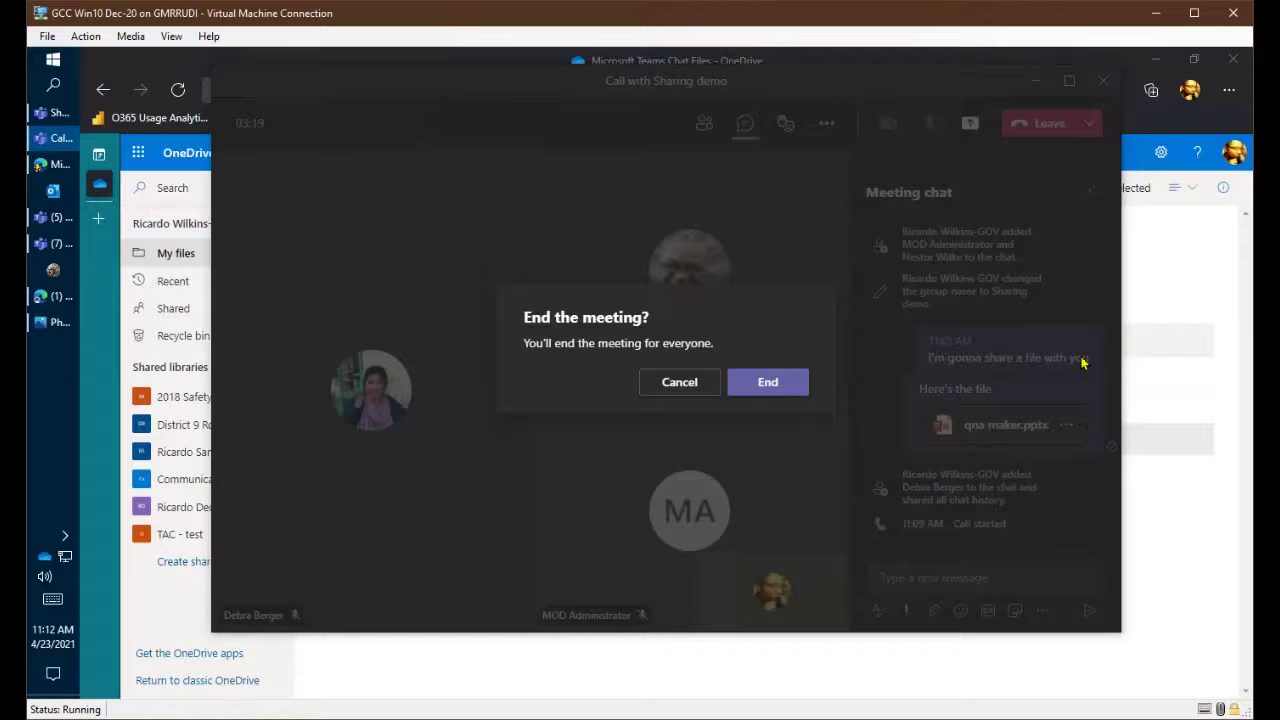
left_click(766, 380)
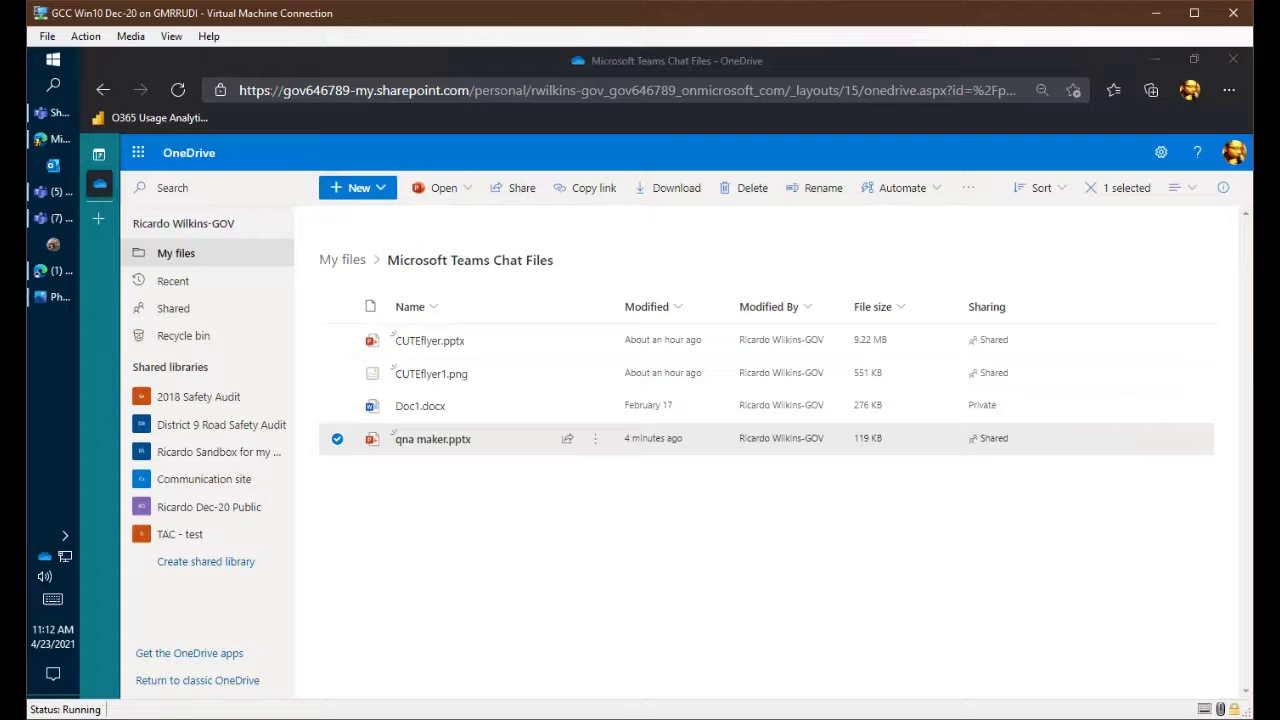
left_click(50, 112)
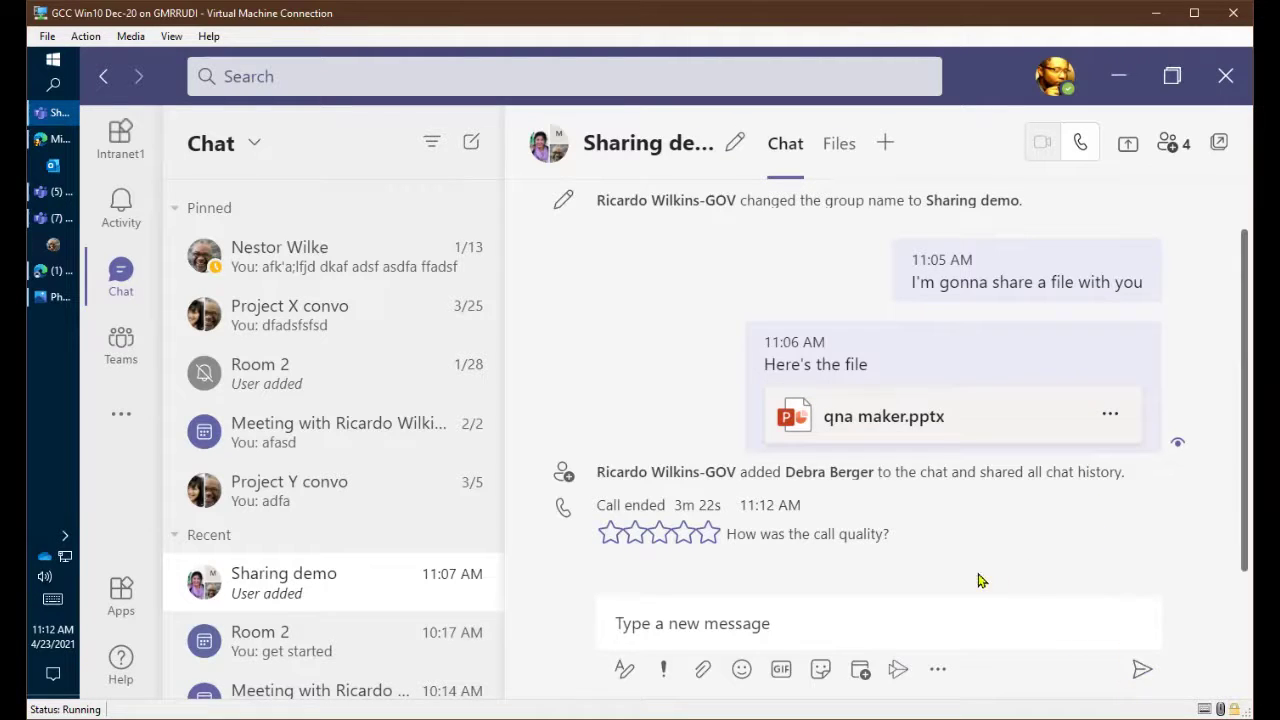
left_click(1034, 606)
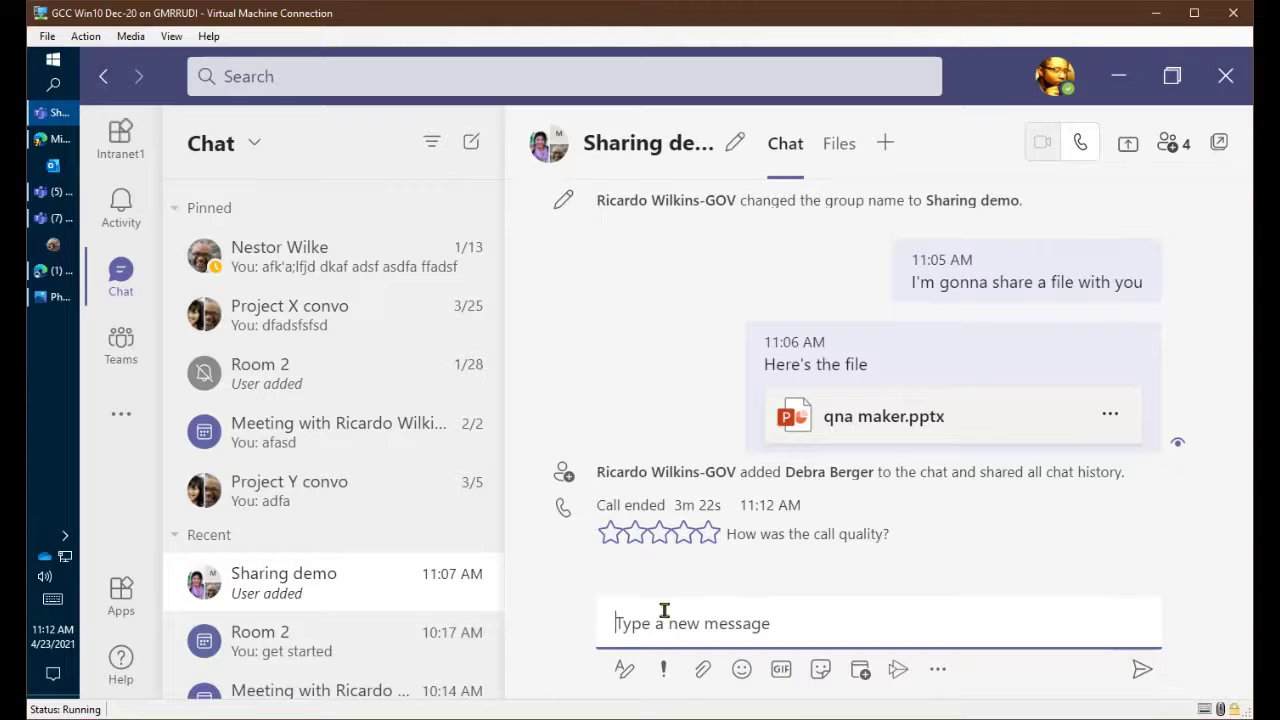
left_click(703, 669)
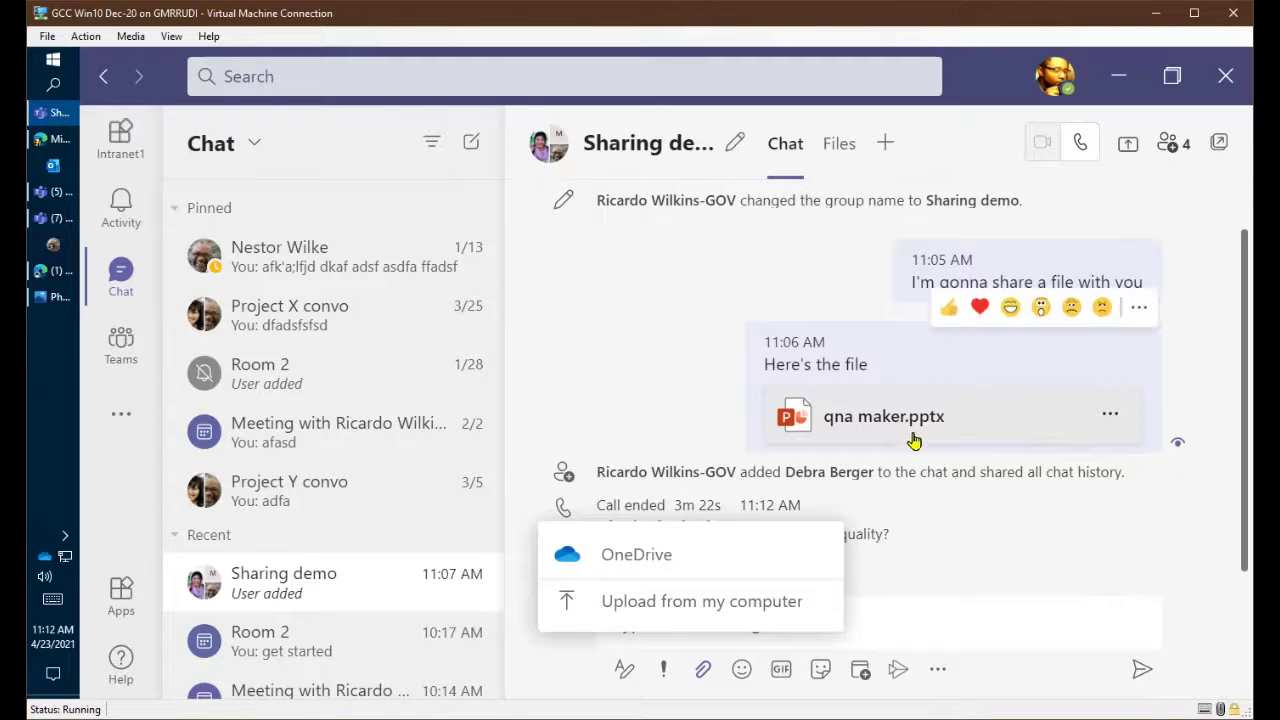
left_click(883, 600)
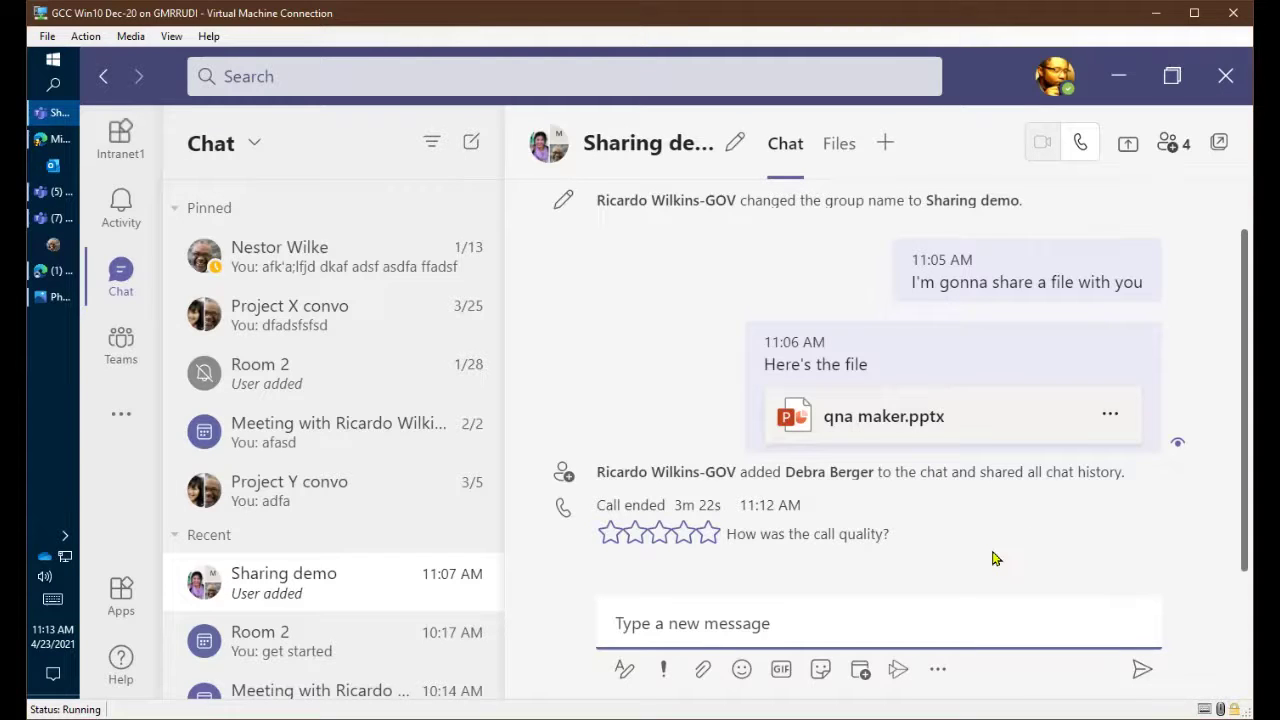
Step: Attach the qna maker presentation from the computer's Desktop to a new chat message, replacing the existing file
left_click(703, 669)
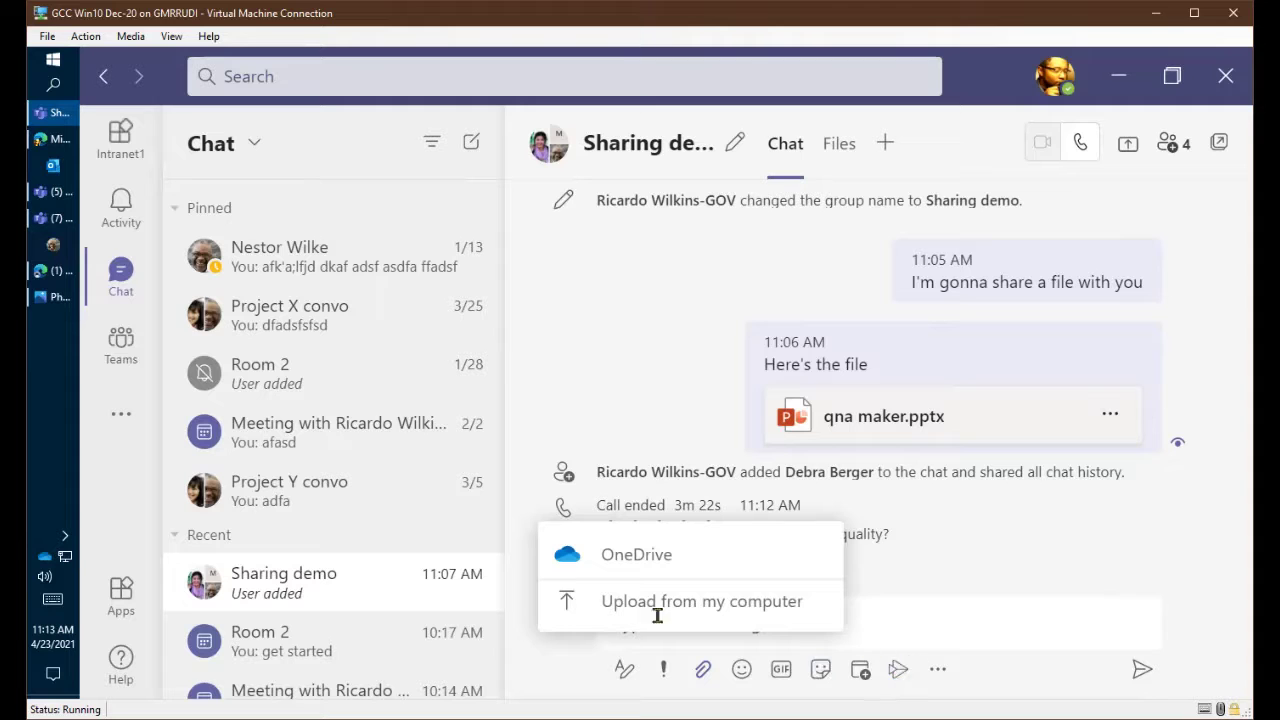
left_click(737, 604)
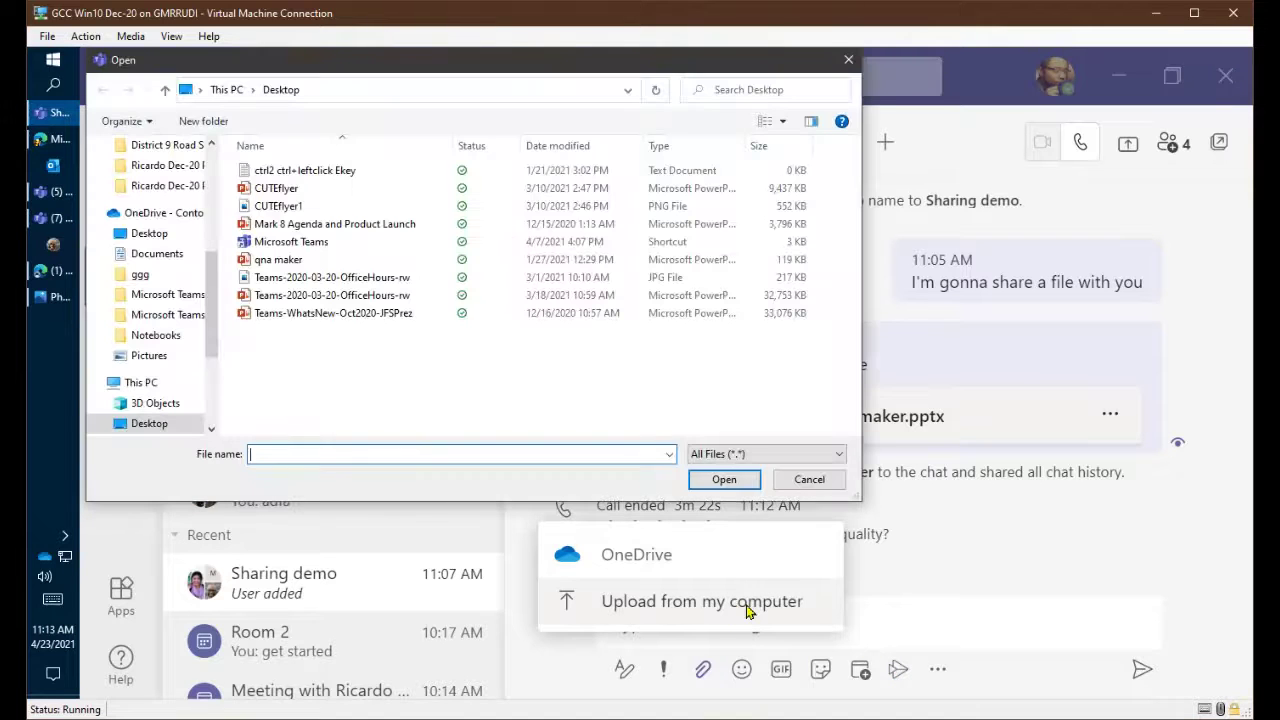
left_click(296, 262)
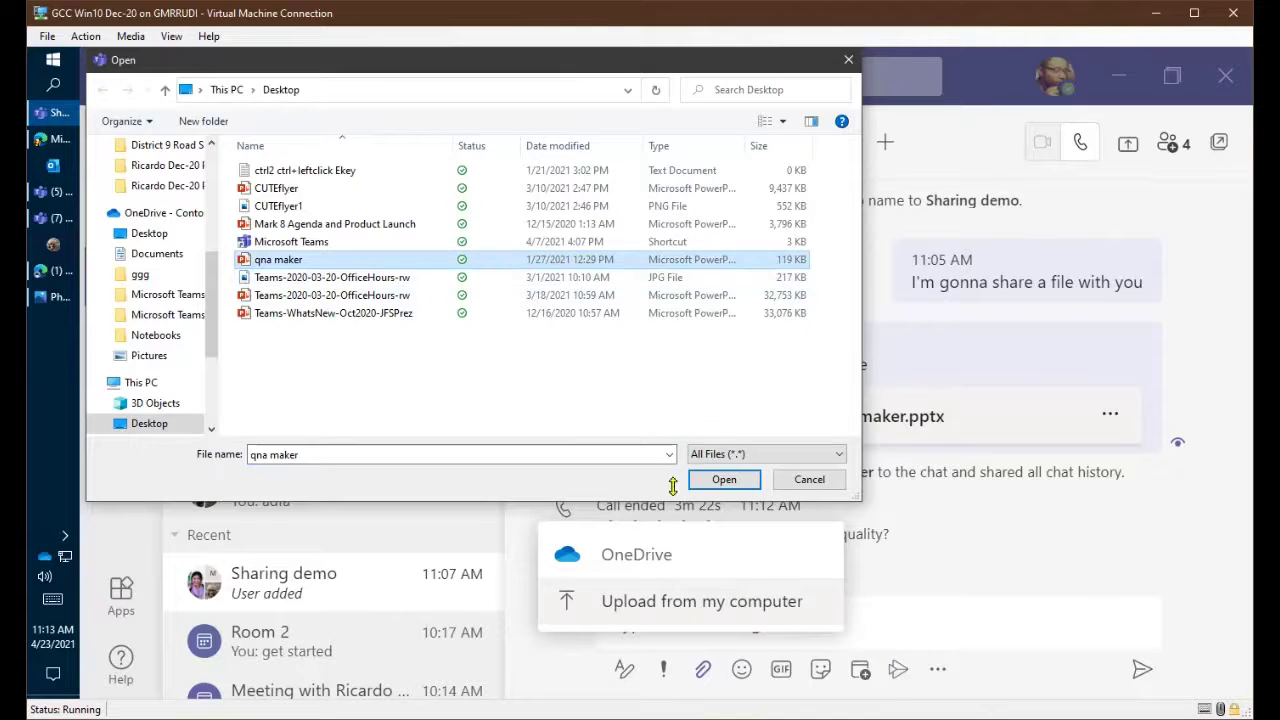
left_click(724, 479)
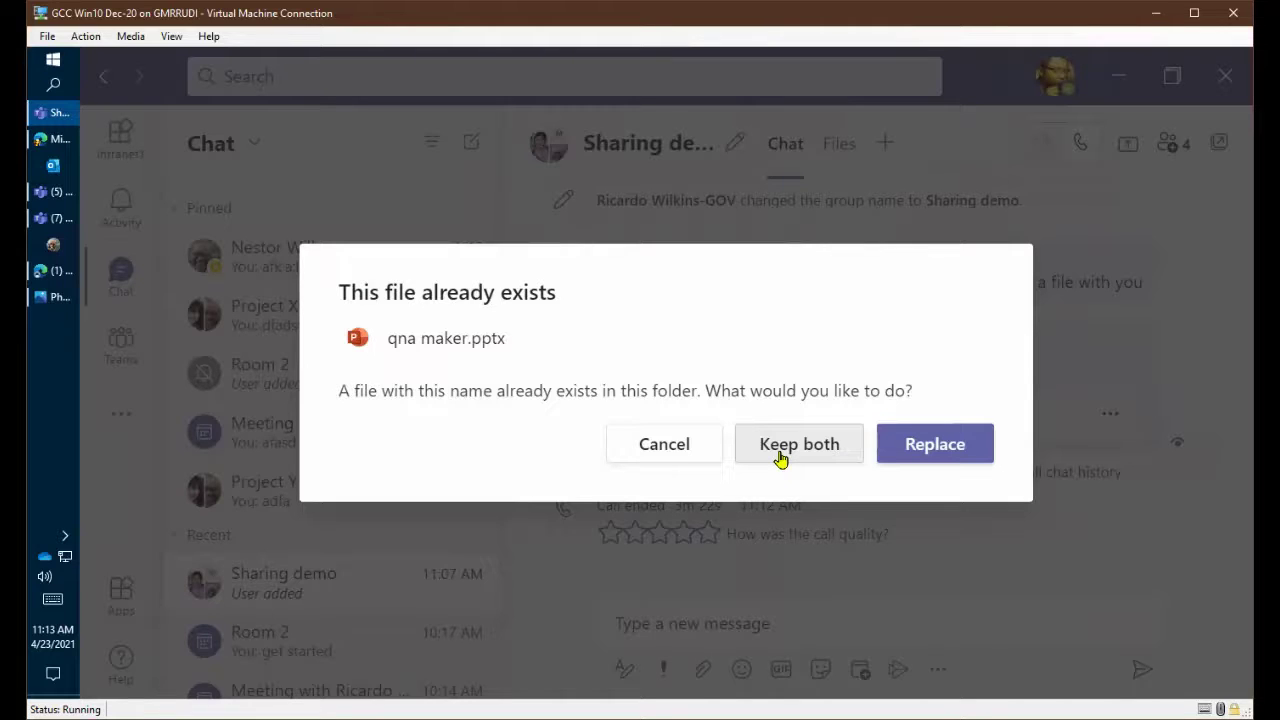
left_click(933, 444)
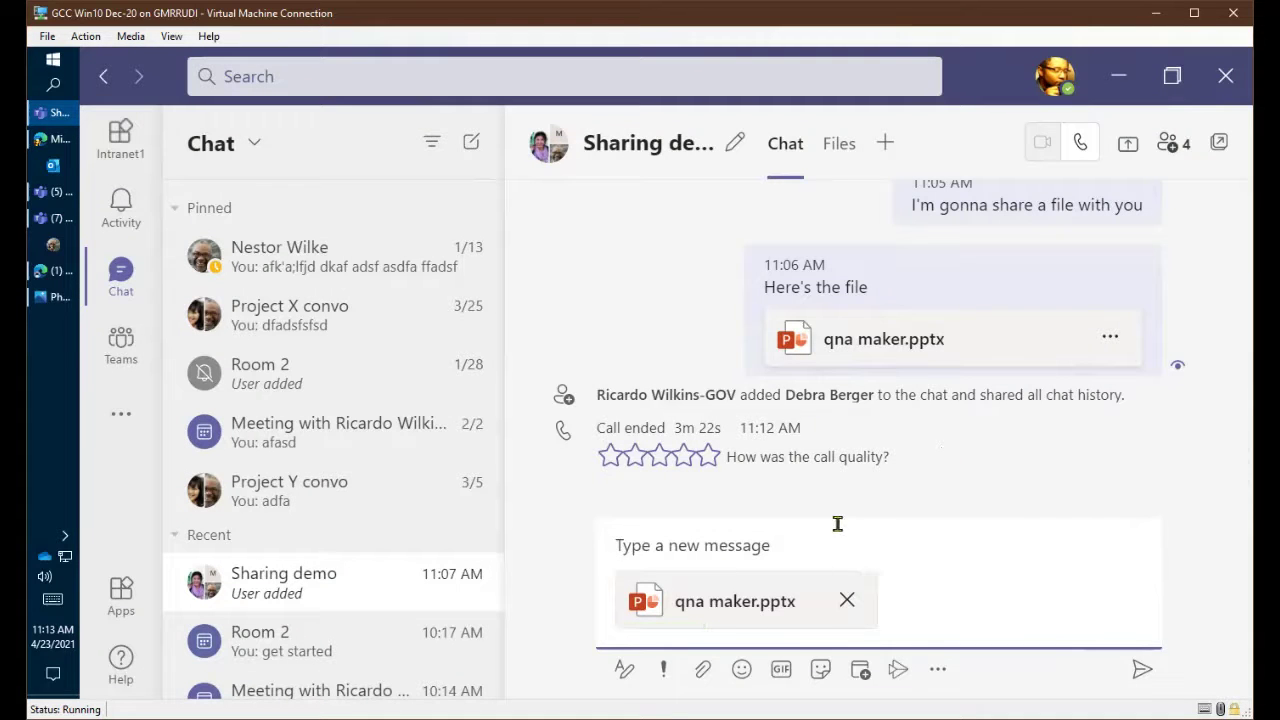
left_click(832, 522)
type("S")
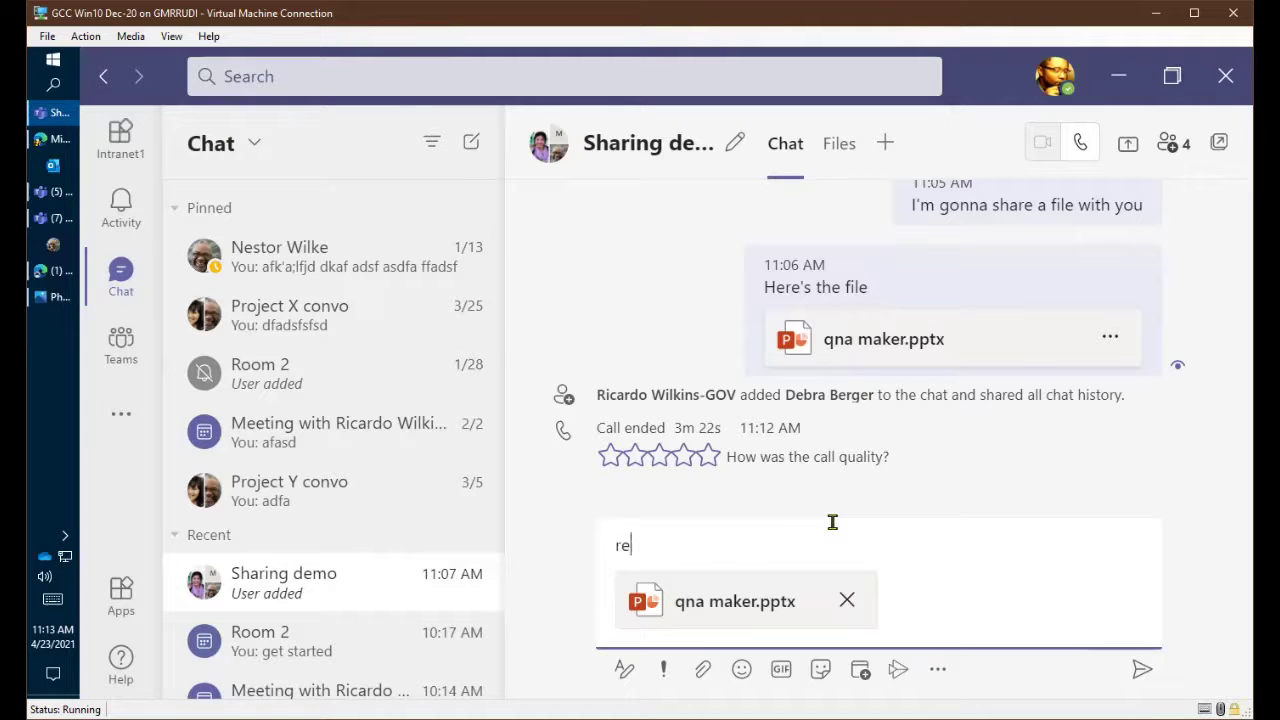
type("e-sharing for Debra")
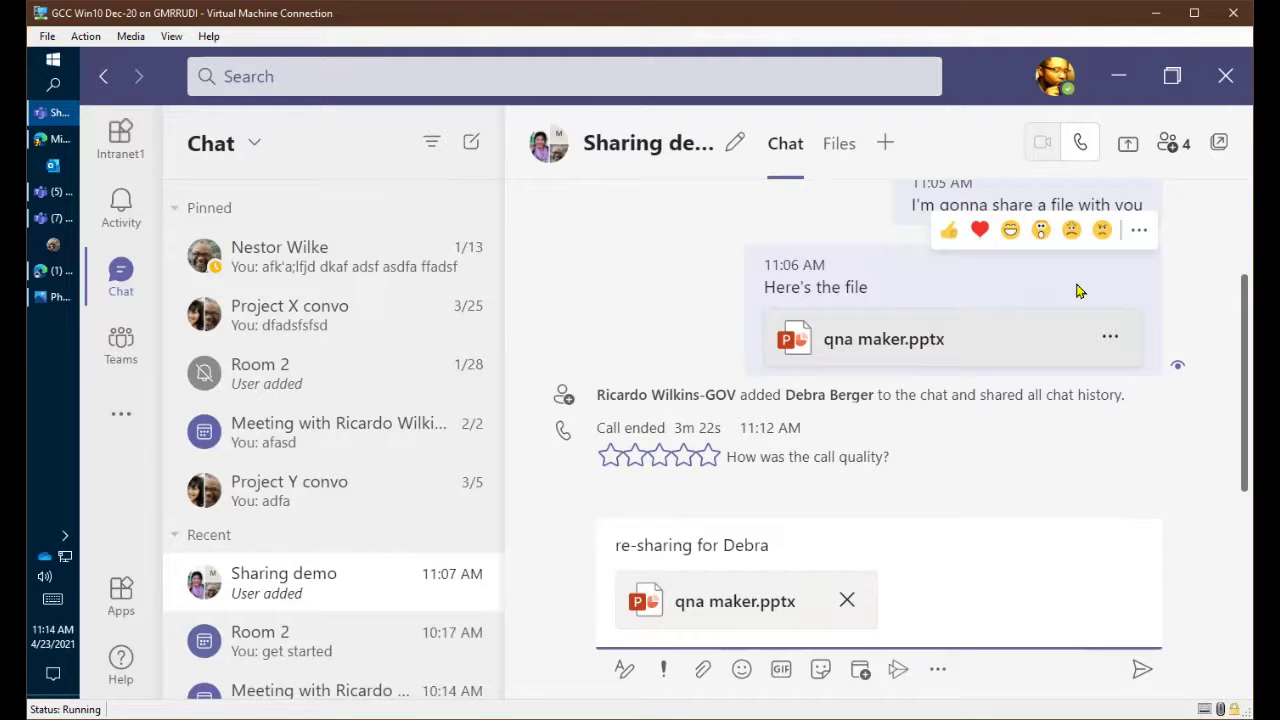
double_click(745, 545)
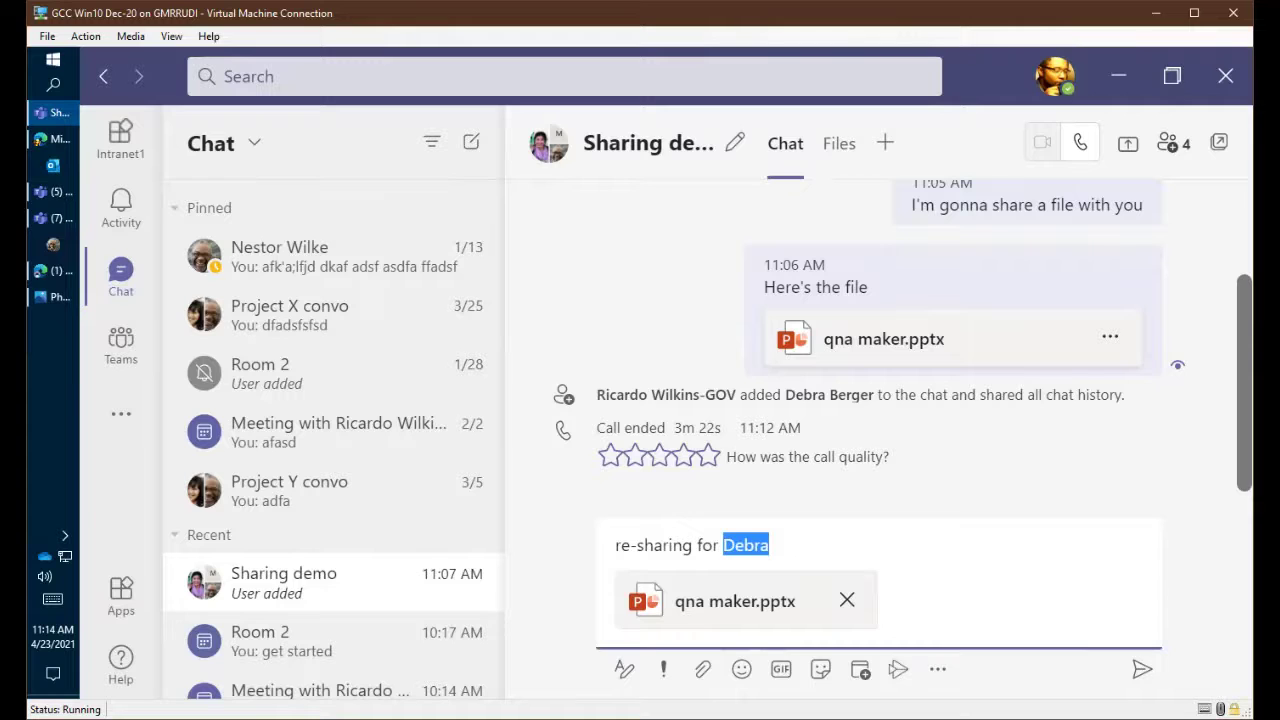
type("@de")
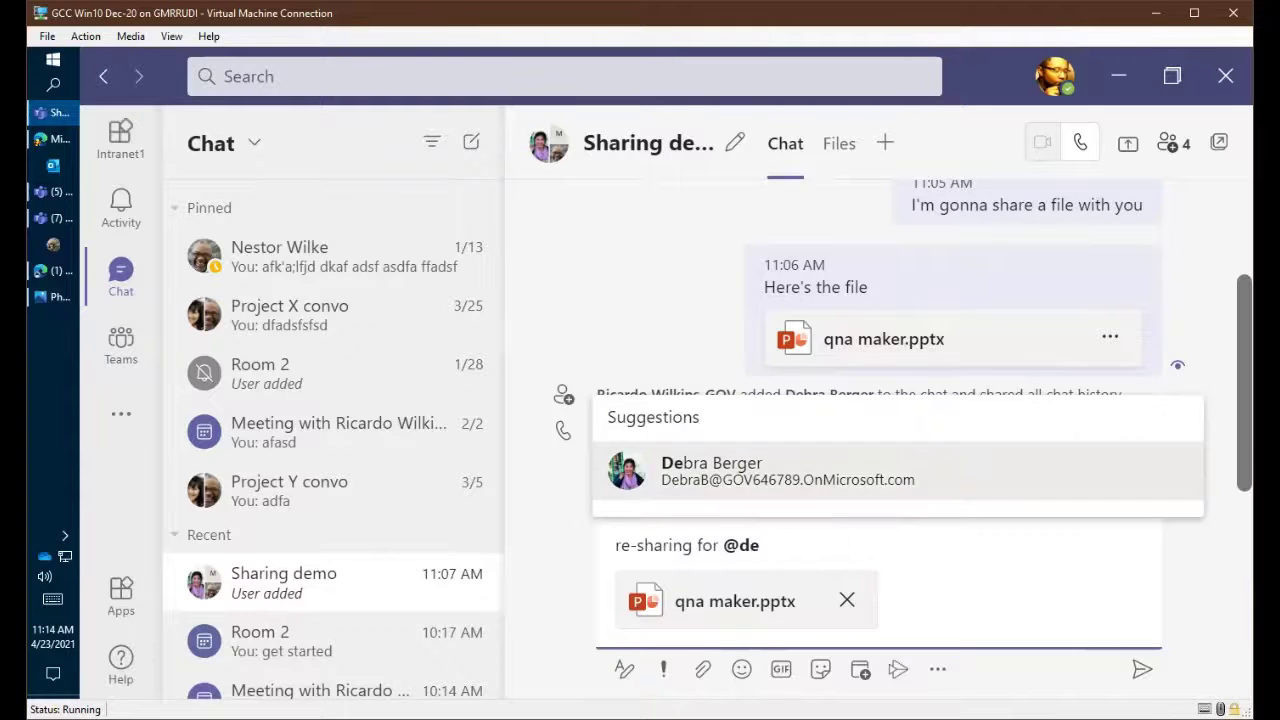
type("bra")
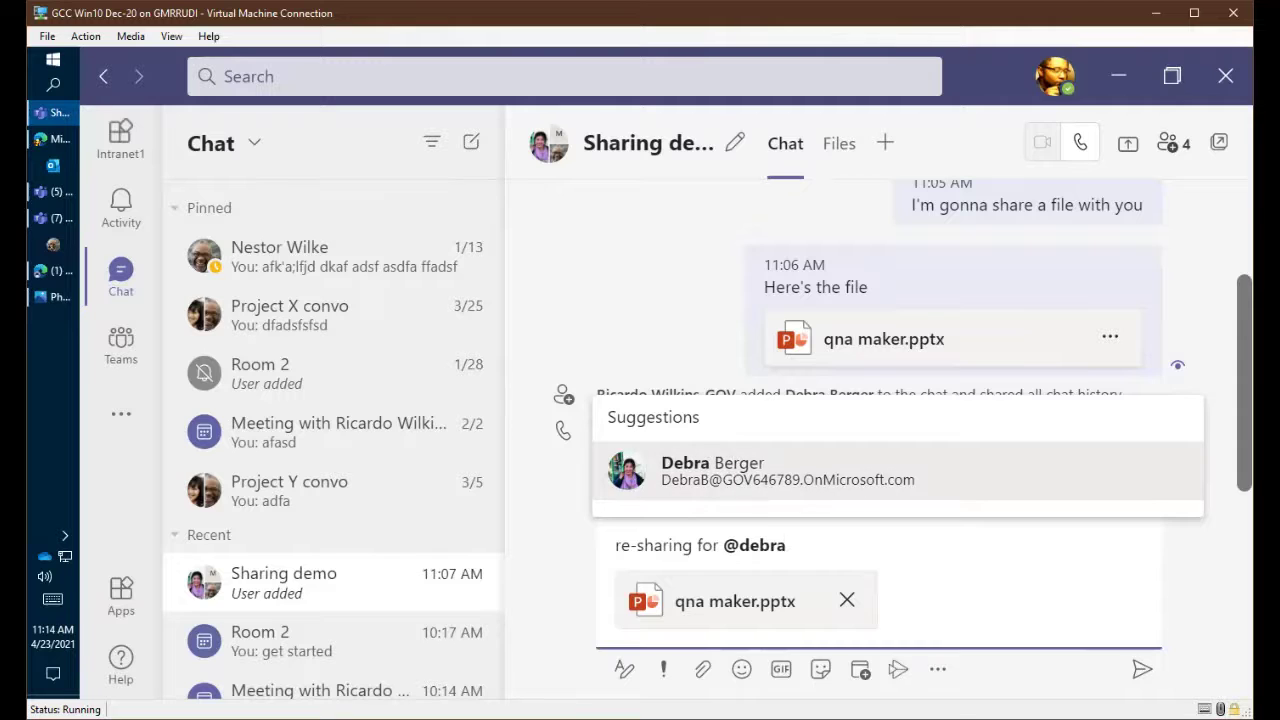
key("Return")
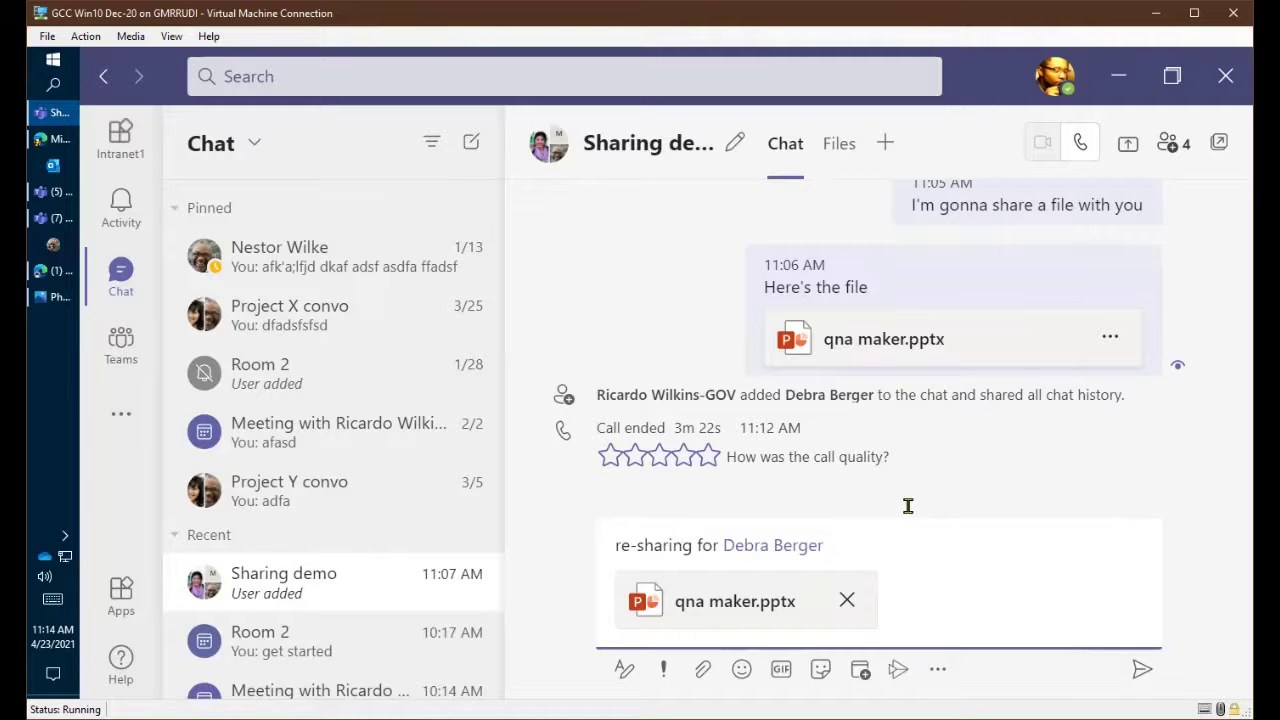
left_click(1141, 669)
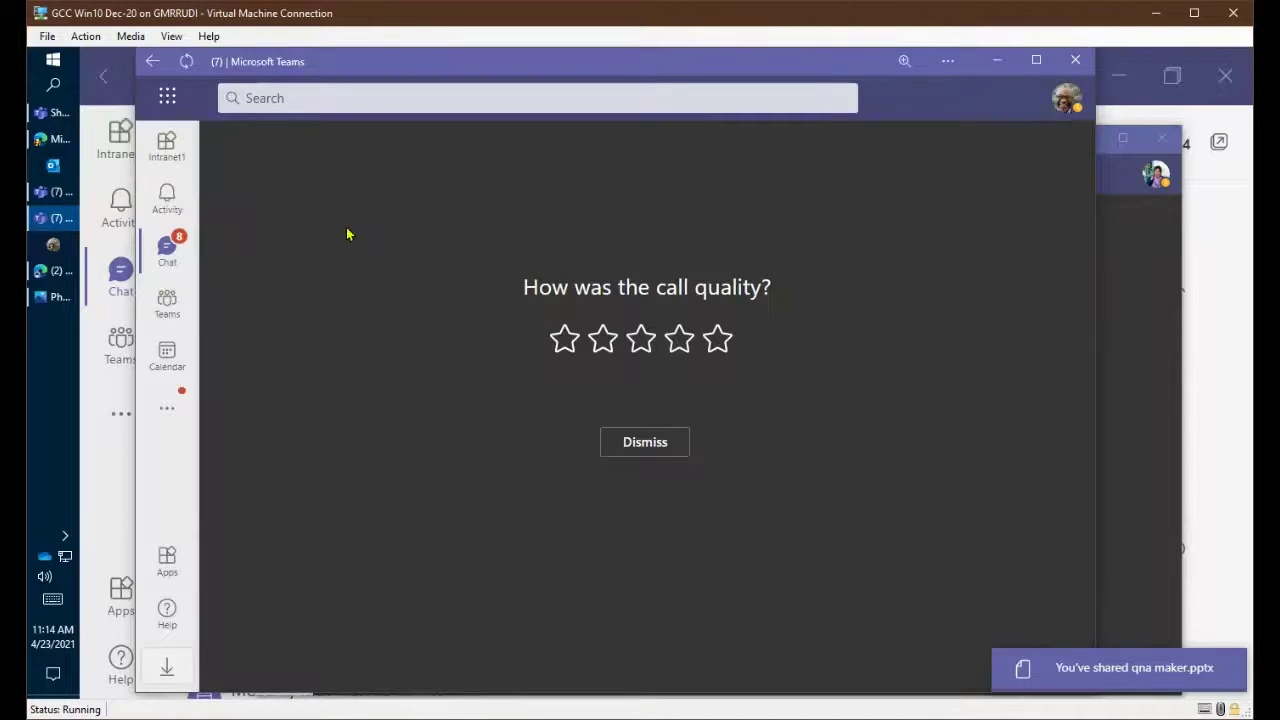
Step: Dismiss the call quality surveys in both recipients' windows, check the new member's activity feed, and return to the Sharing demo chat
left_click(644, 441)
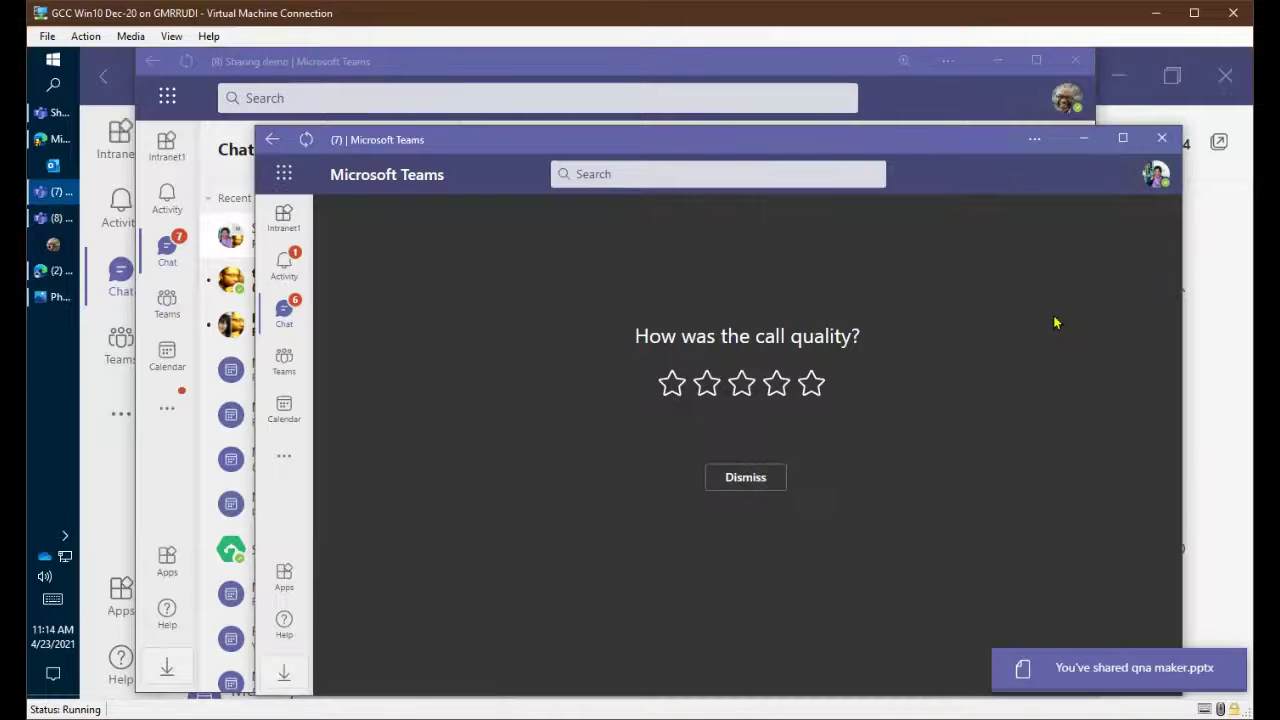
left_click(748, 478)
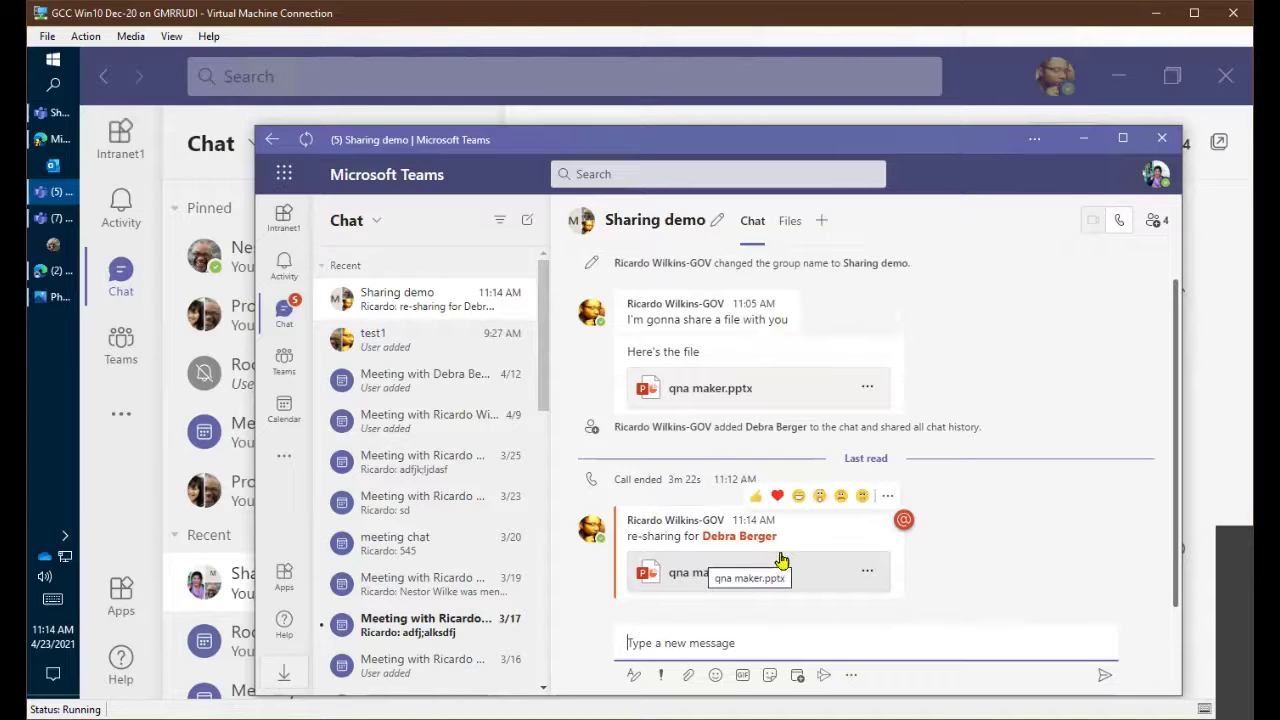
left_click(295, 268)
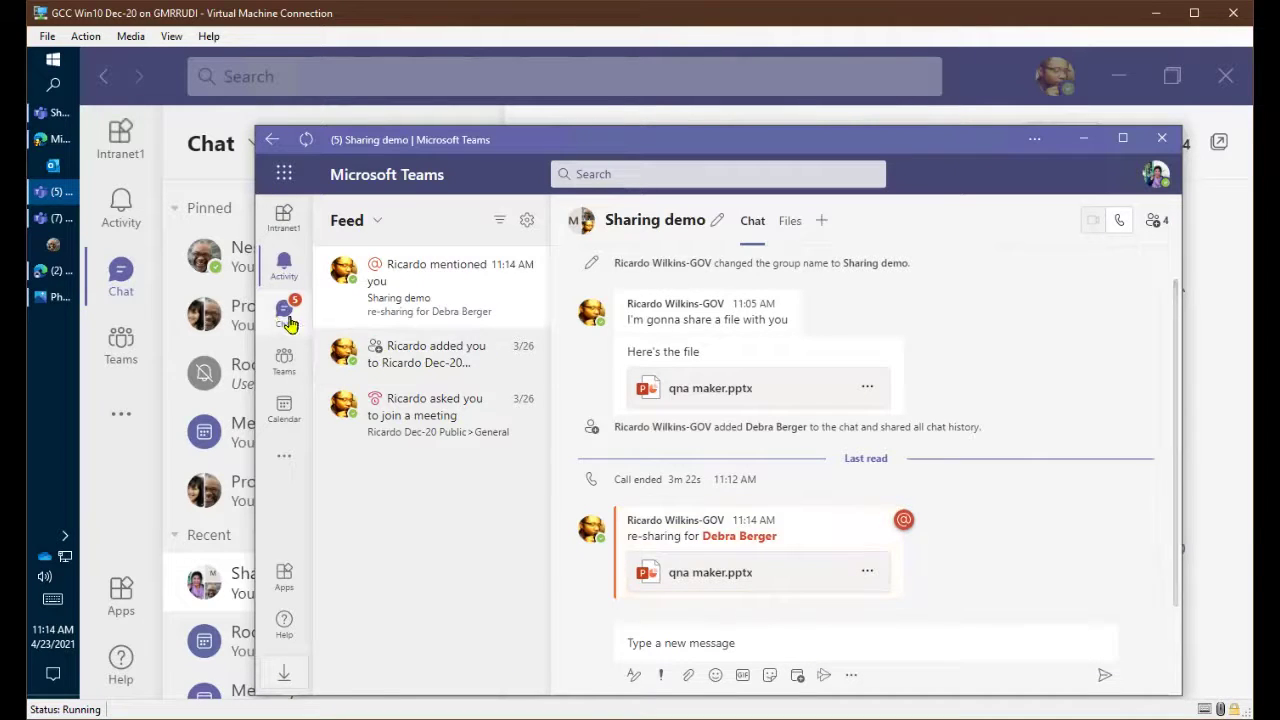
left_click(285, 318)
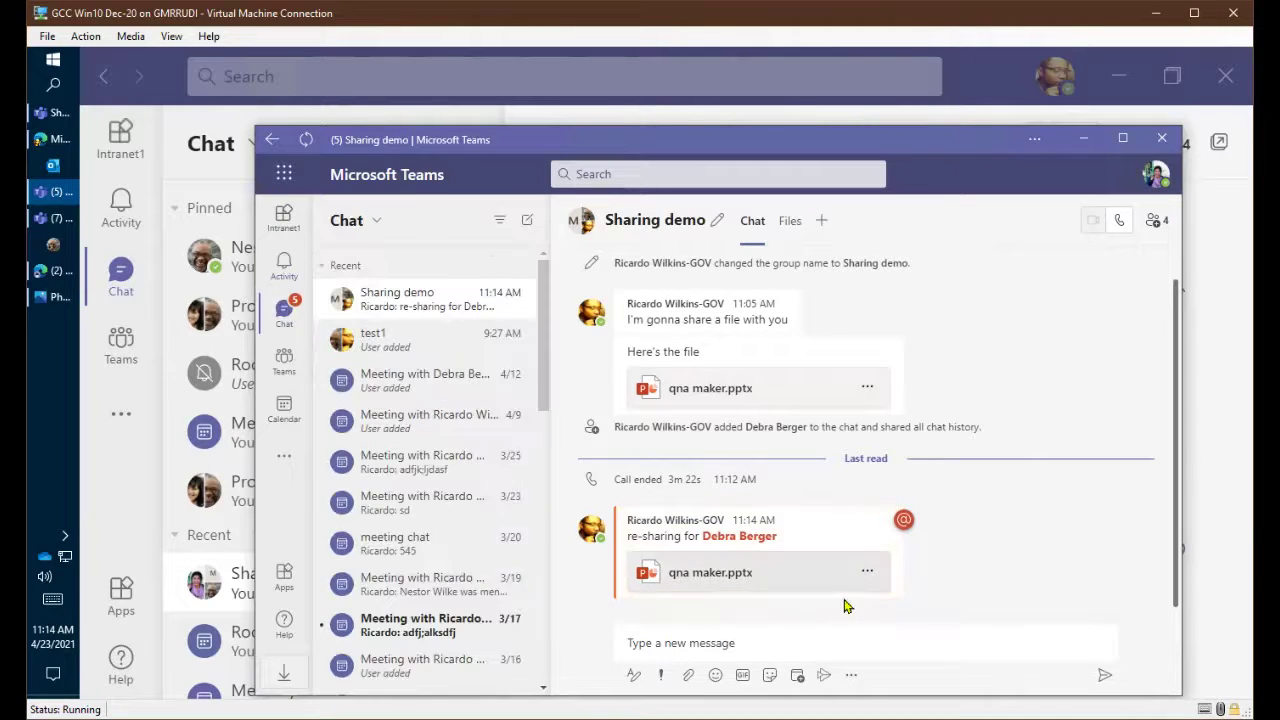
Step: Open the re-shared and the originally shared qna maker.pptx from the chat as the newly added member, closing the viewer each time
left_click(751, 577)
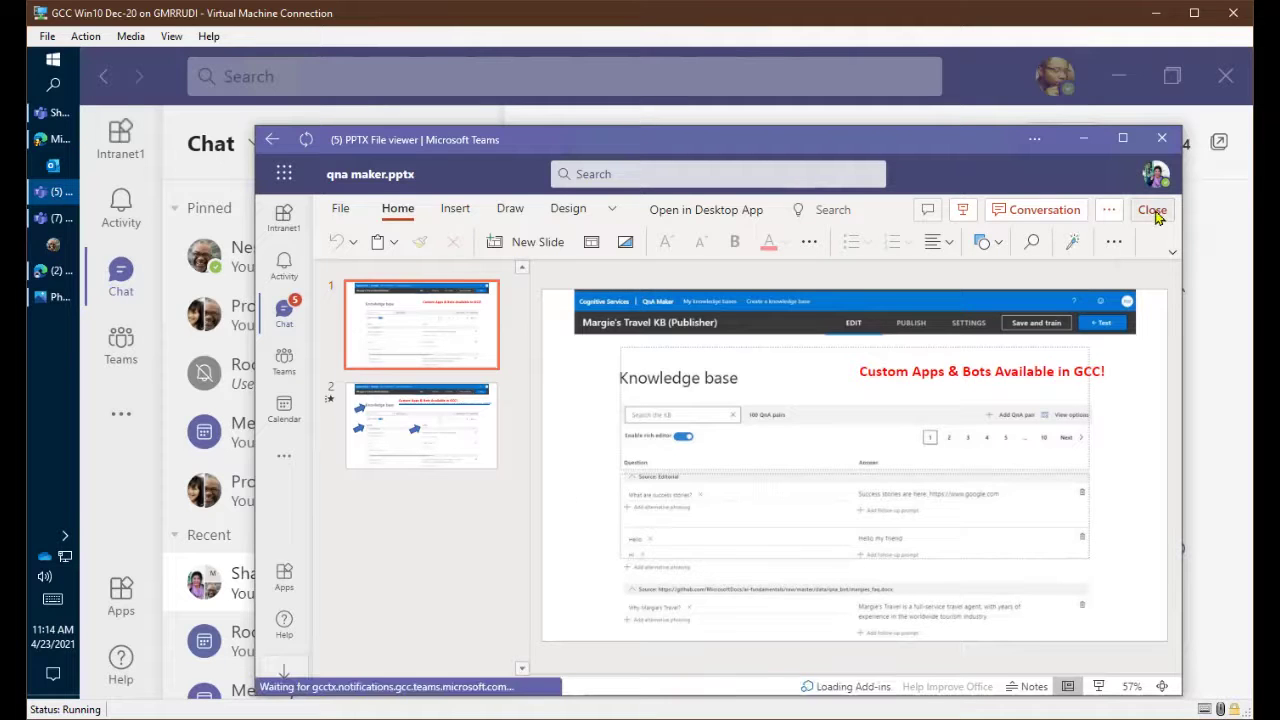
left_click(1152, 211)
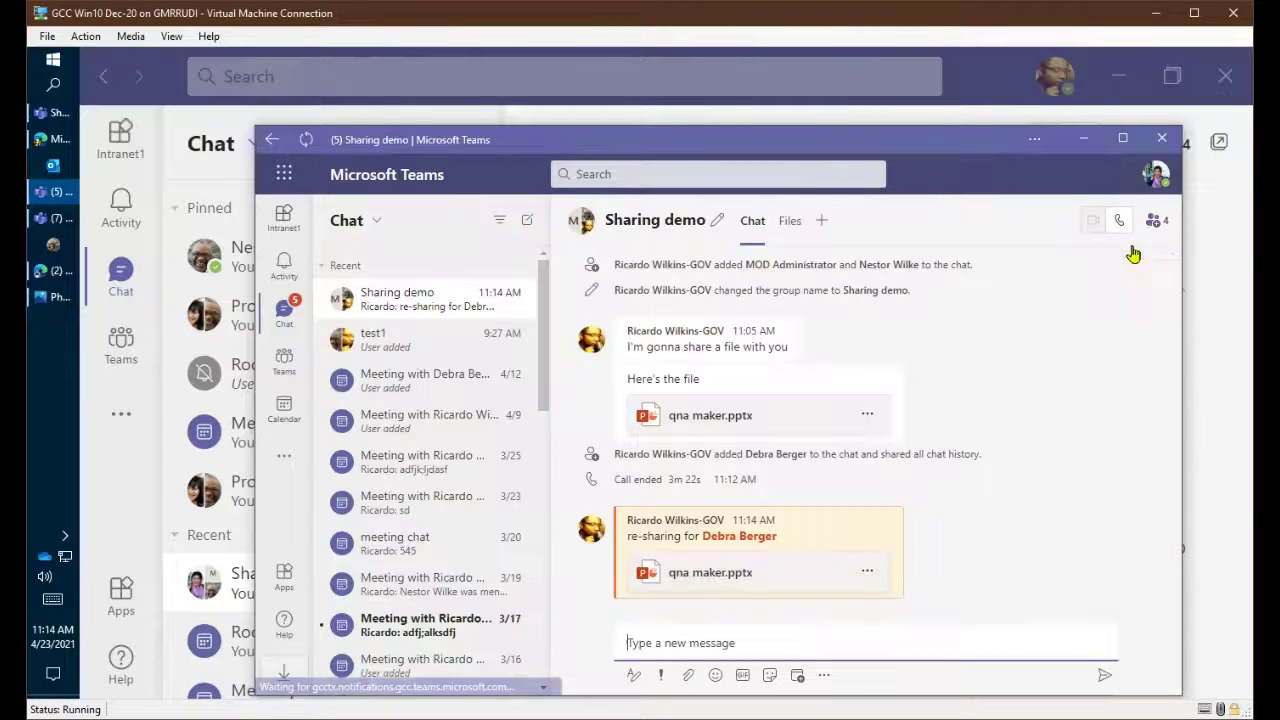
left_click(727, 416)
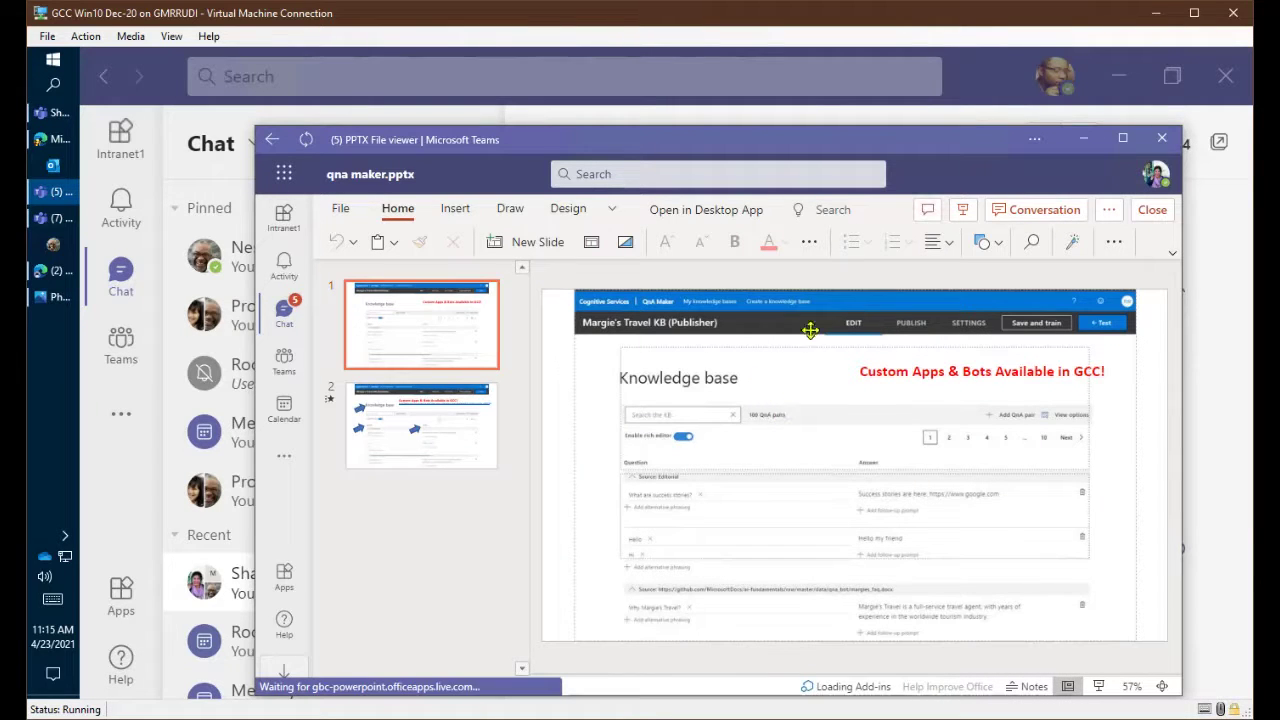
left_click(1153, 212)
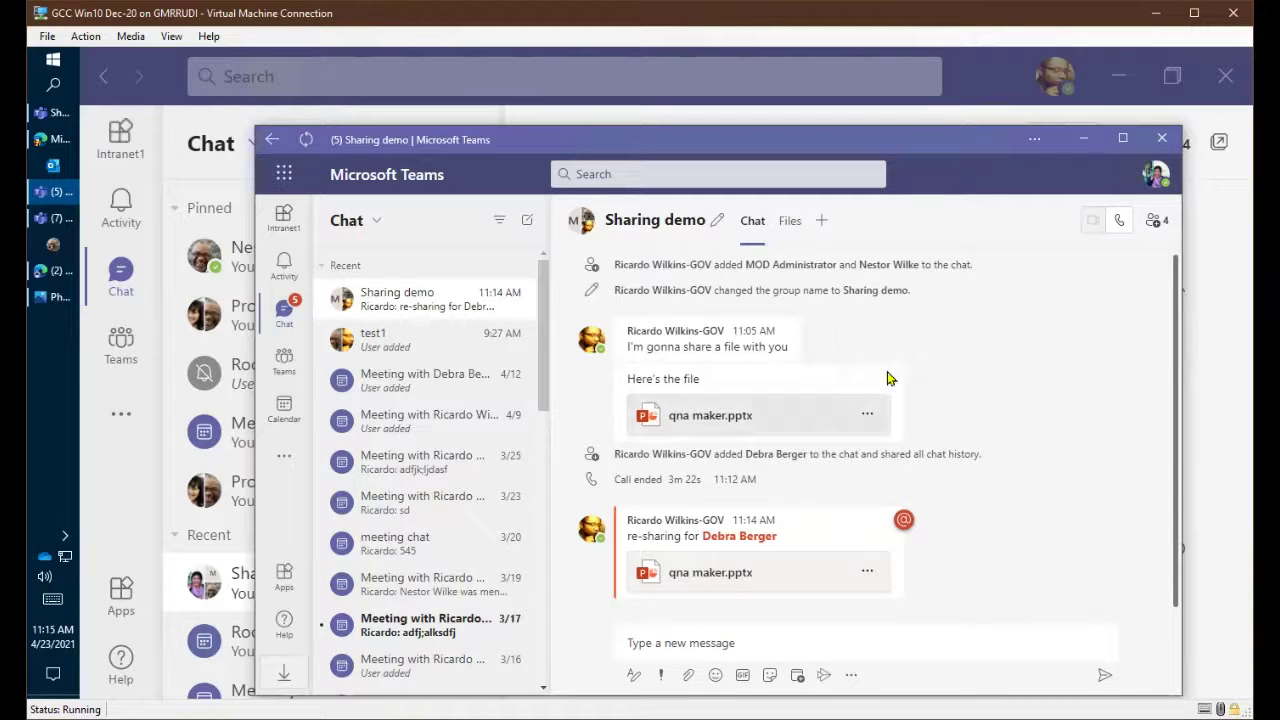
Step: Refresh the Microsoft Teams Chat Files folder in the sharer's OneDrive and review who has access to qna maker.pptx
left_click(52, 114)
left_click(1109, 522)
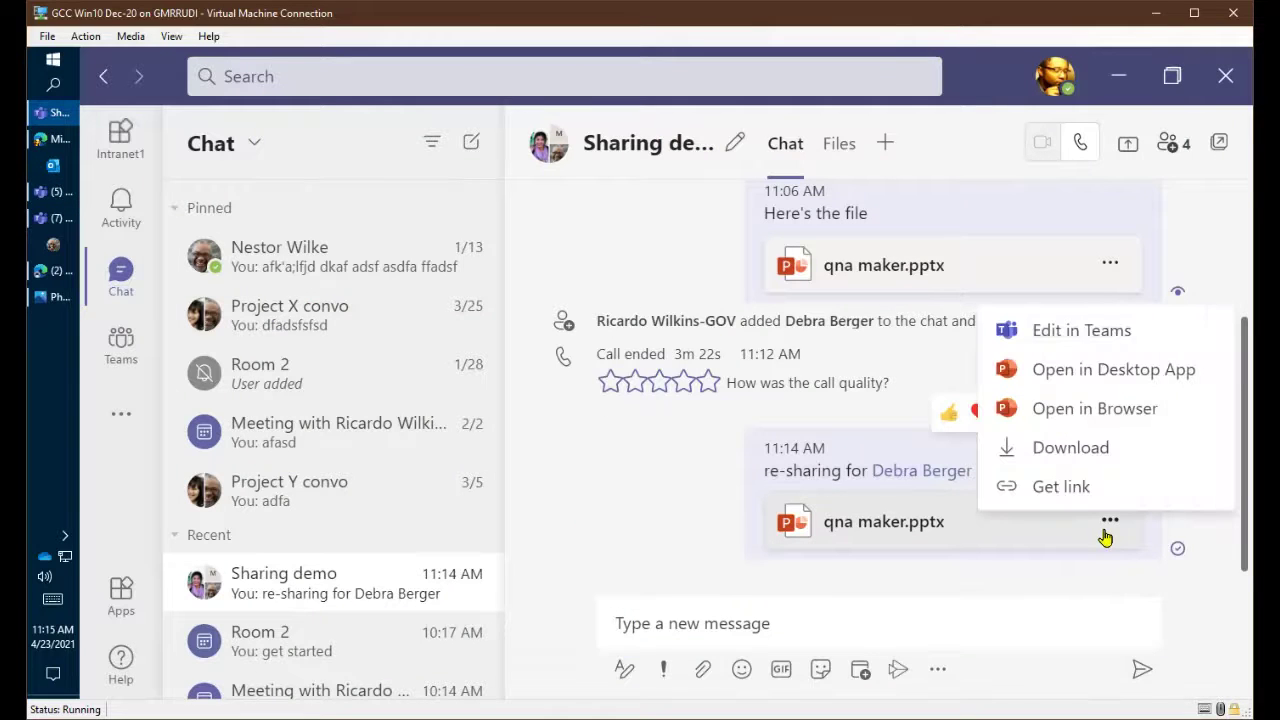
left_click(1095, 408)
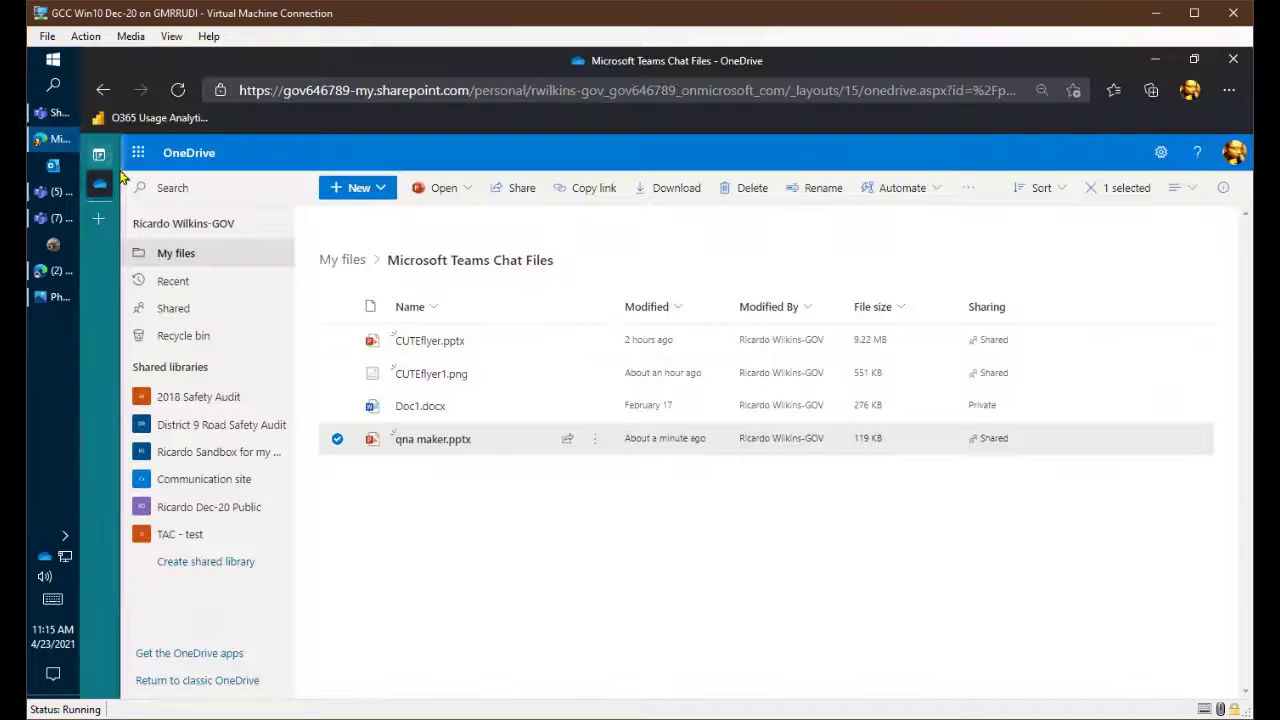
left_click(665, 519)
right_click(677, 505)
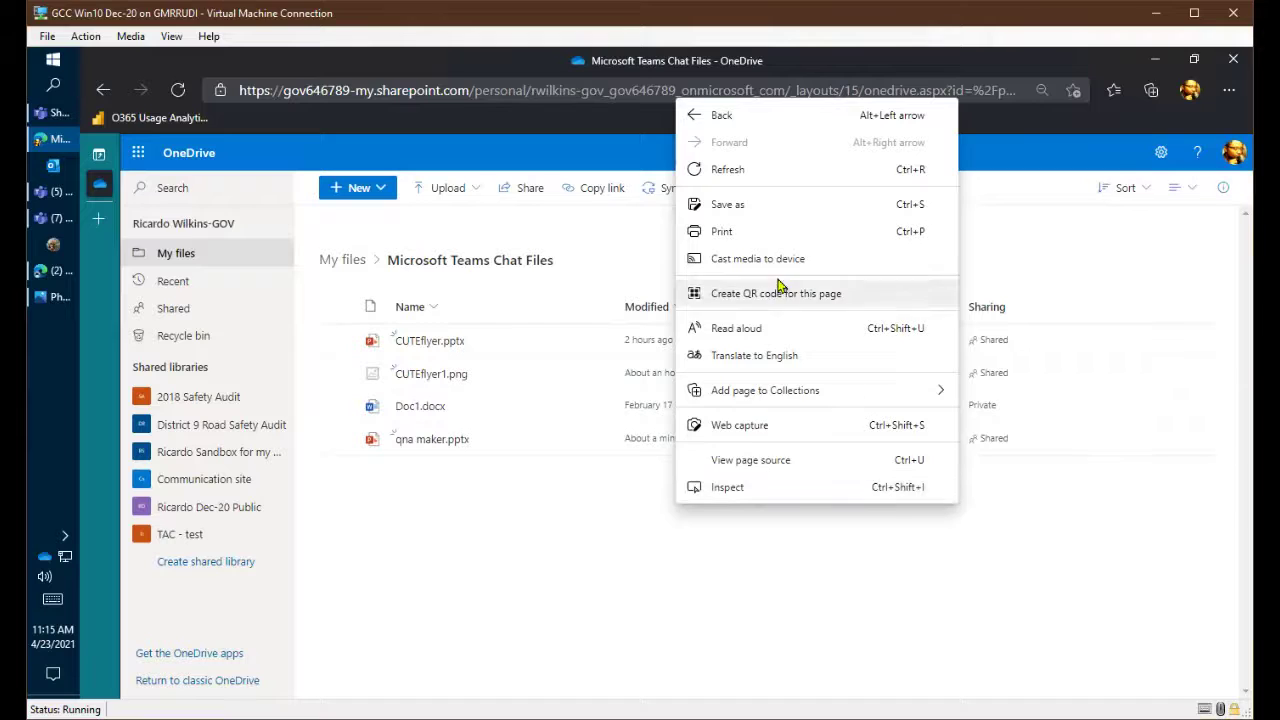
left_click(777, 176)
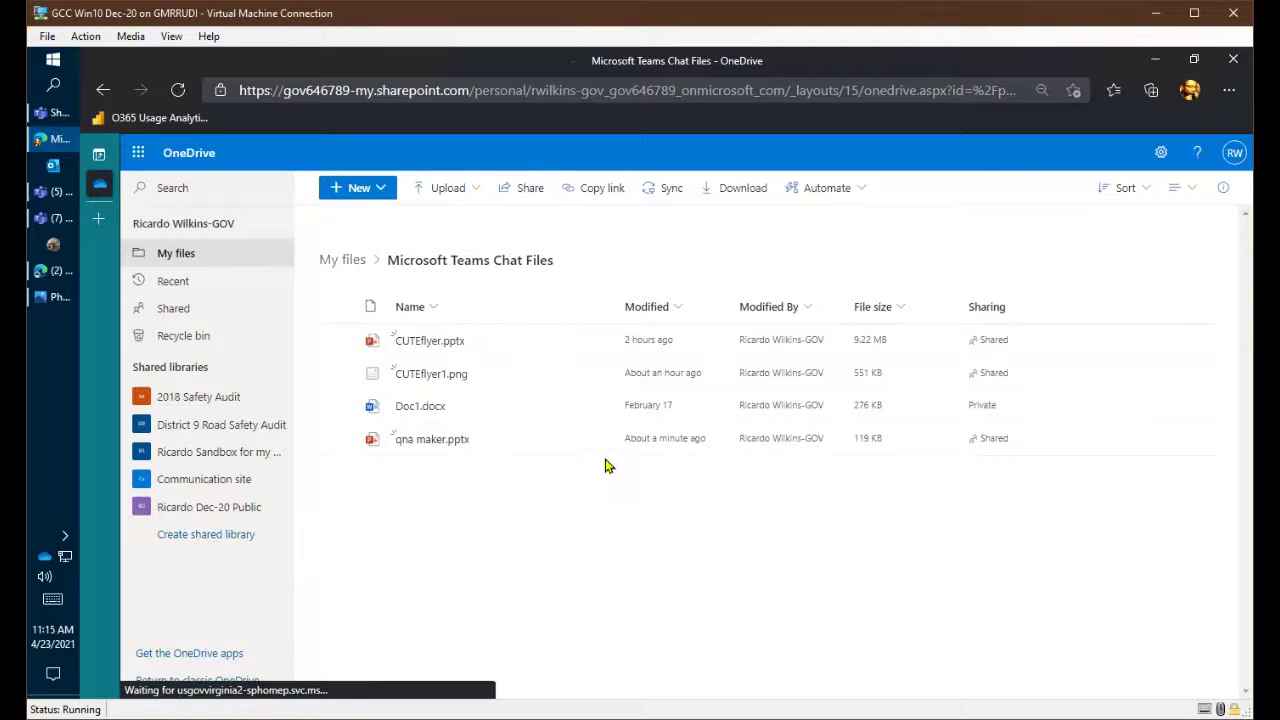
left_click(593, 443)
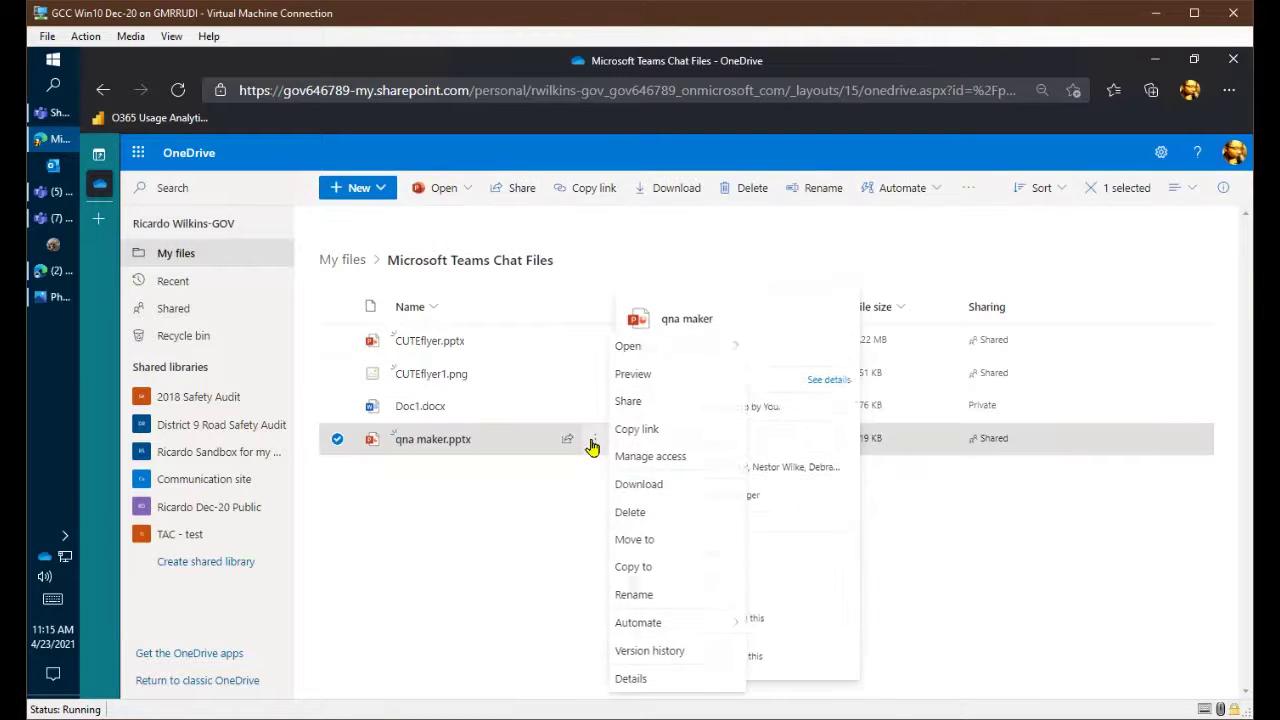
left_click(650, 456)
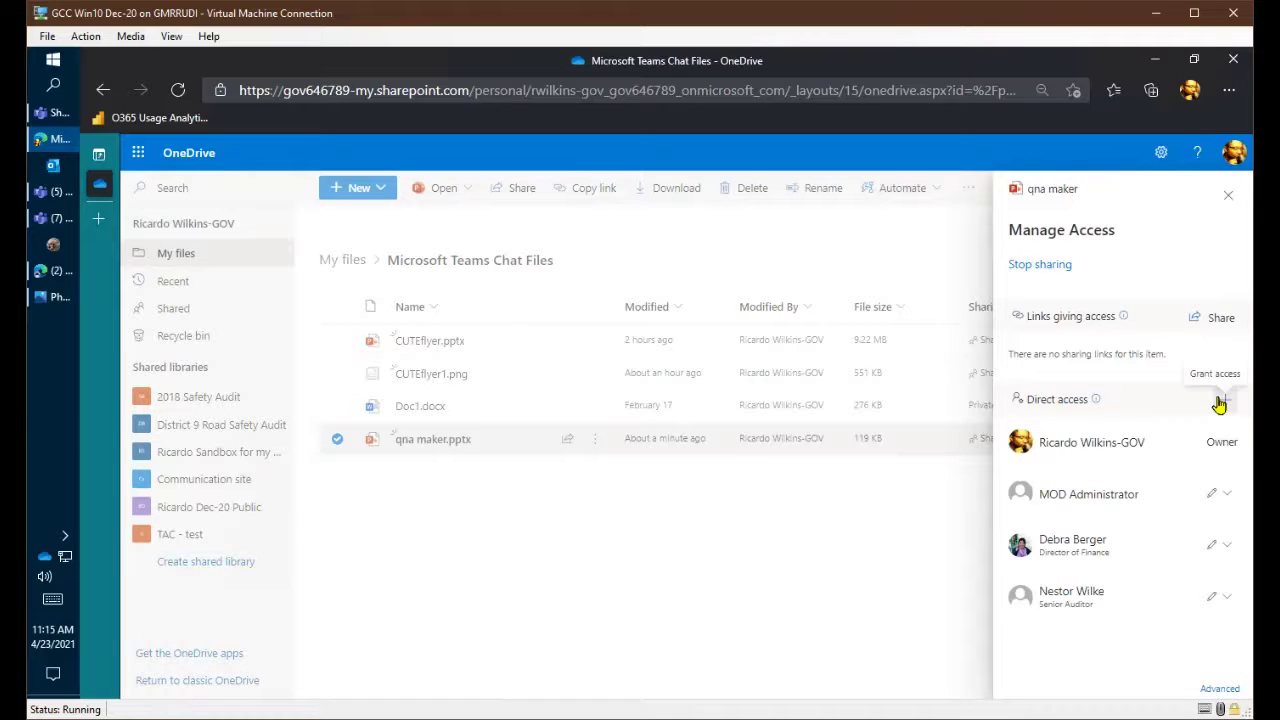
key("Escape")
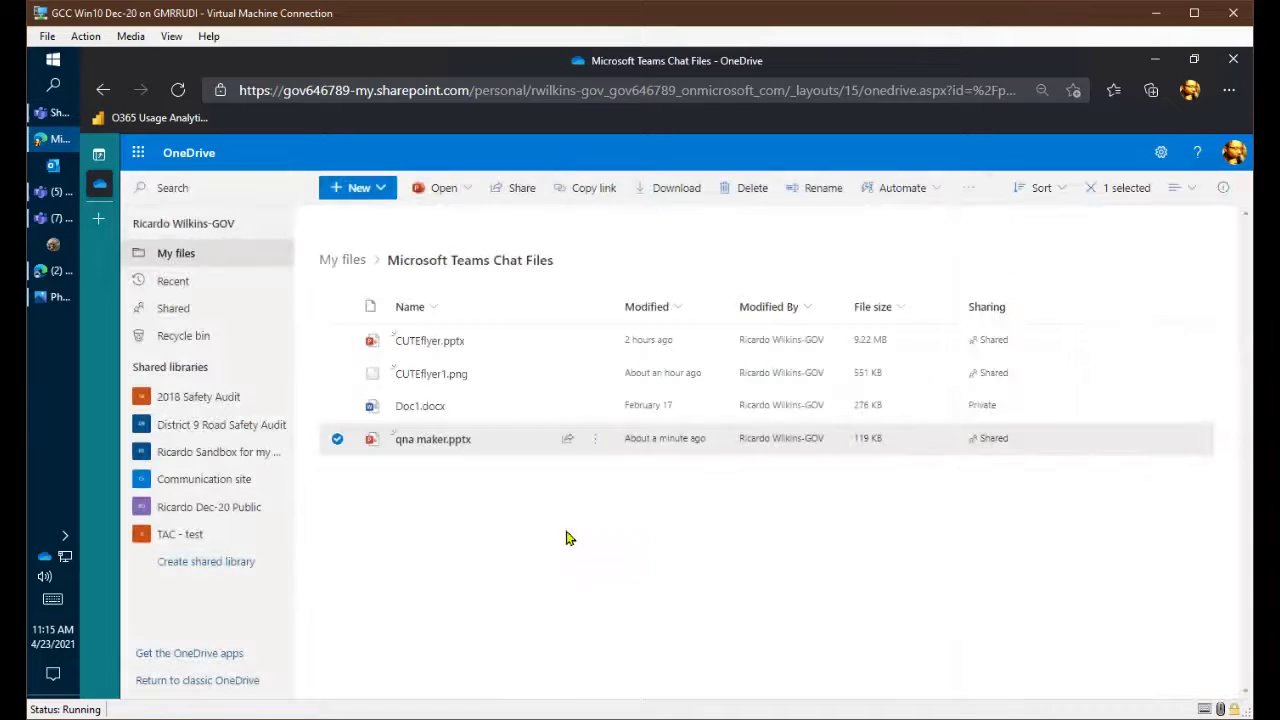
Step: Return to the sharer's Teams window and remove the newly added member from the Sharing demo chat
left_click(47, 112)
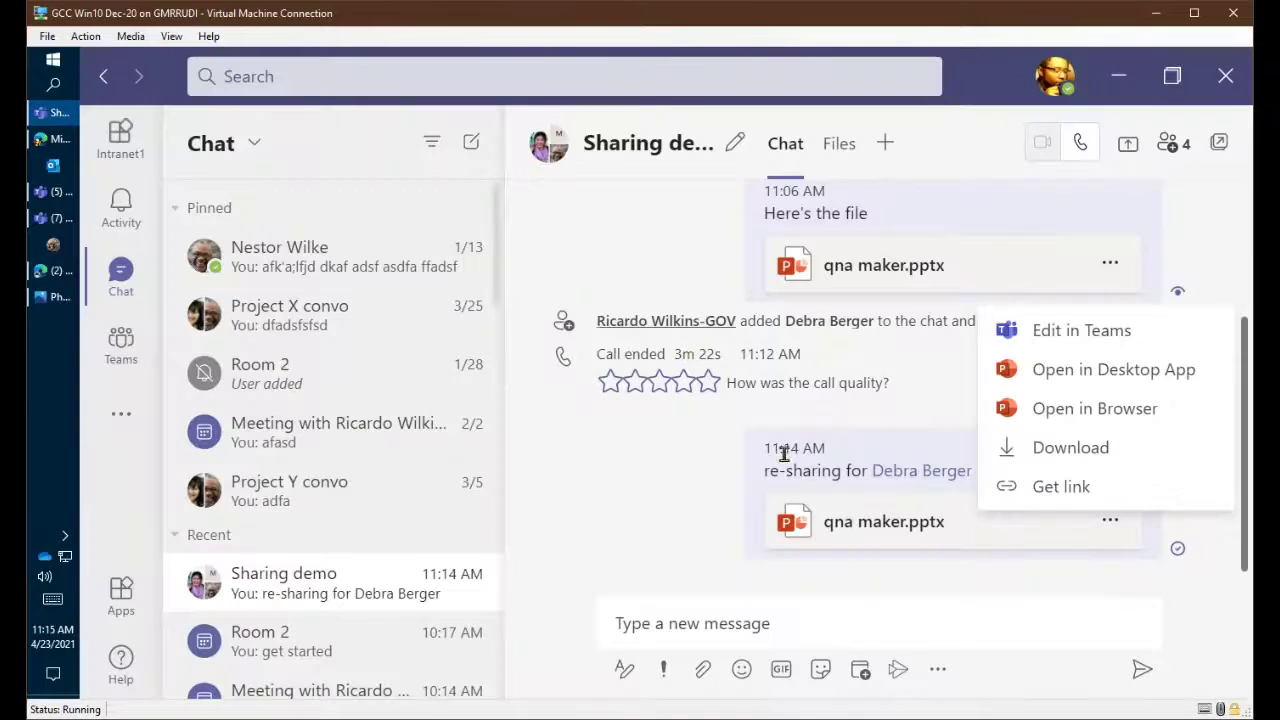
left_click(708, 538)
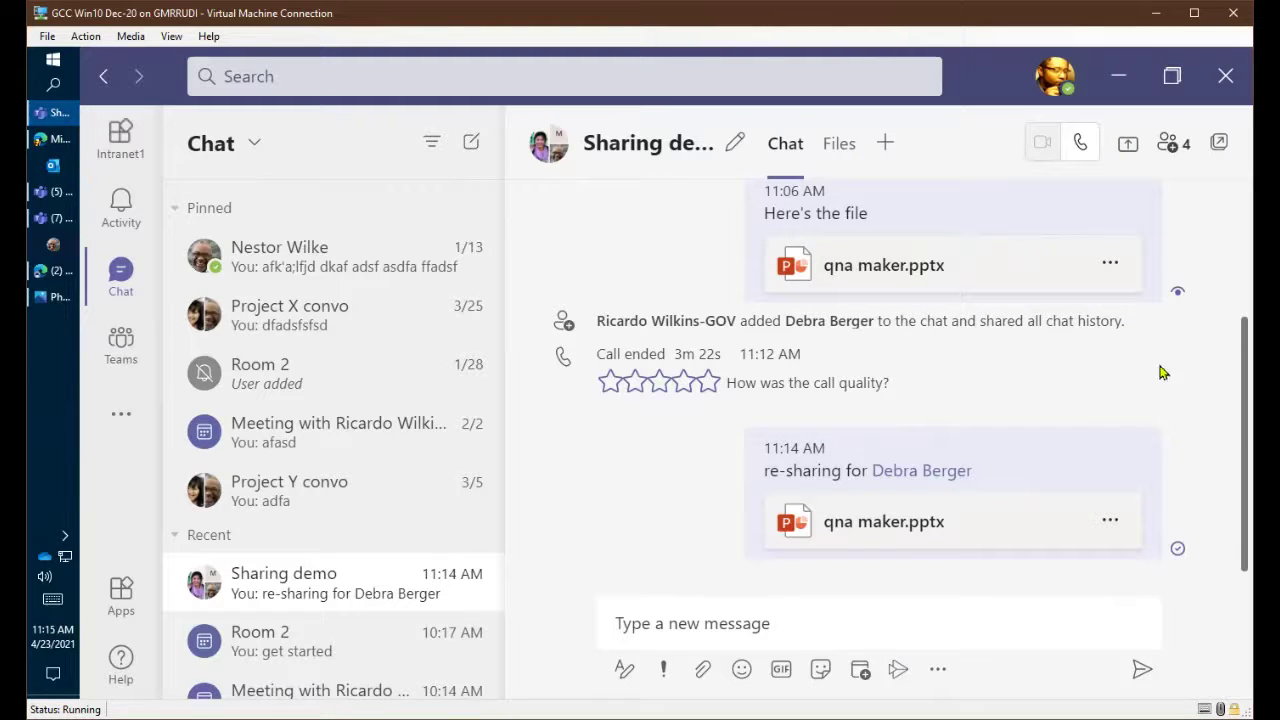
left_click(1170, 143)
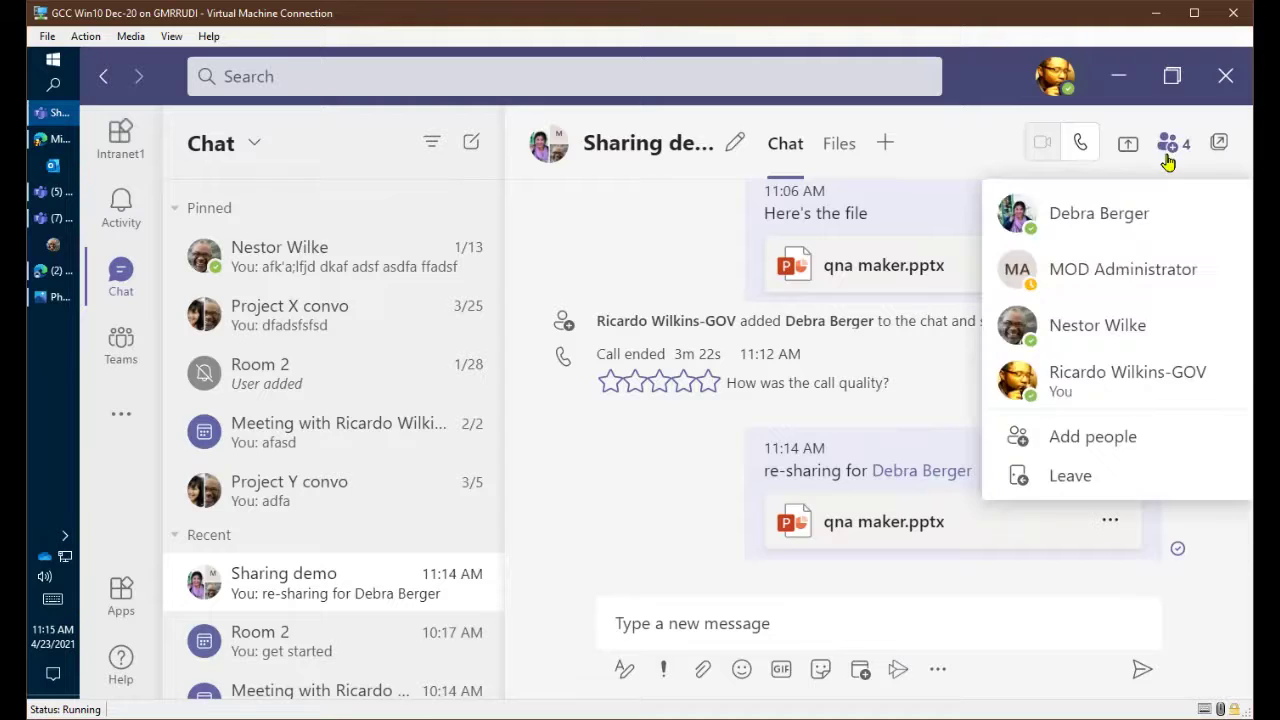
left_click(1220, 523)
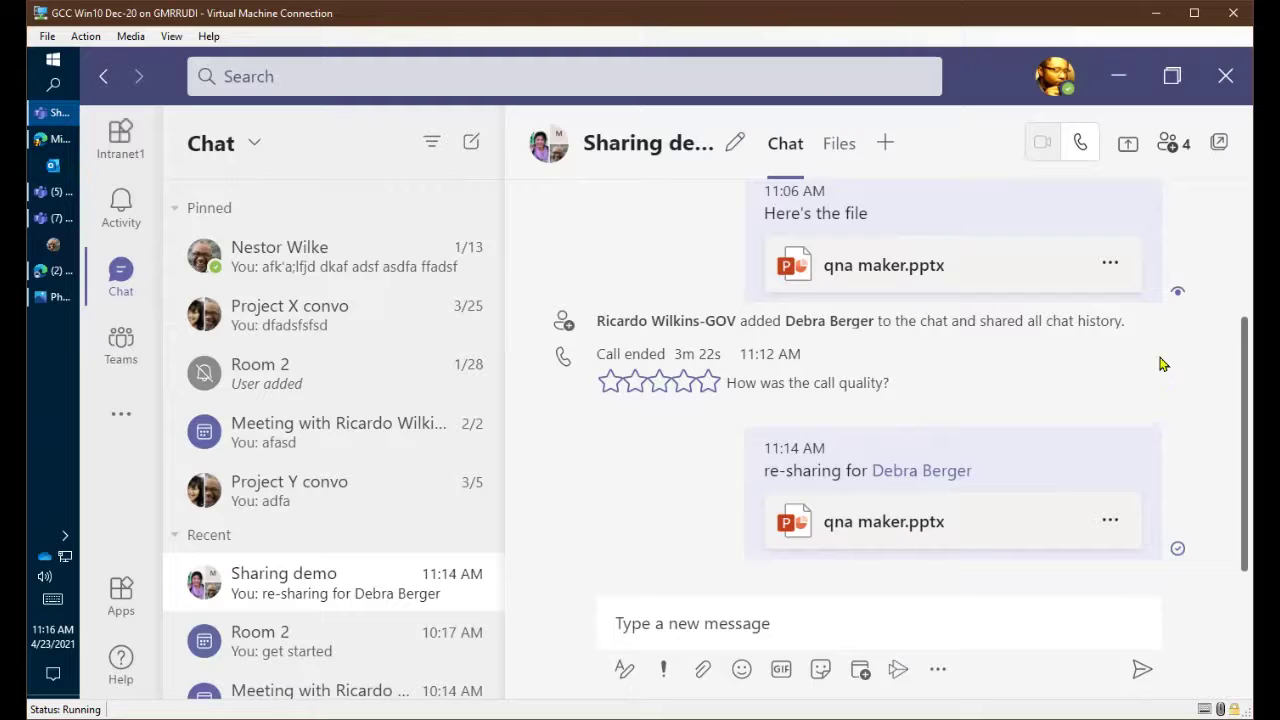
left_click(1168, 142)
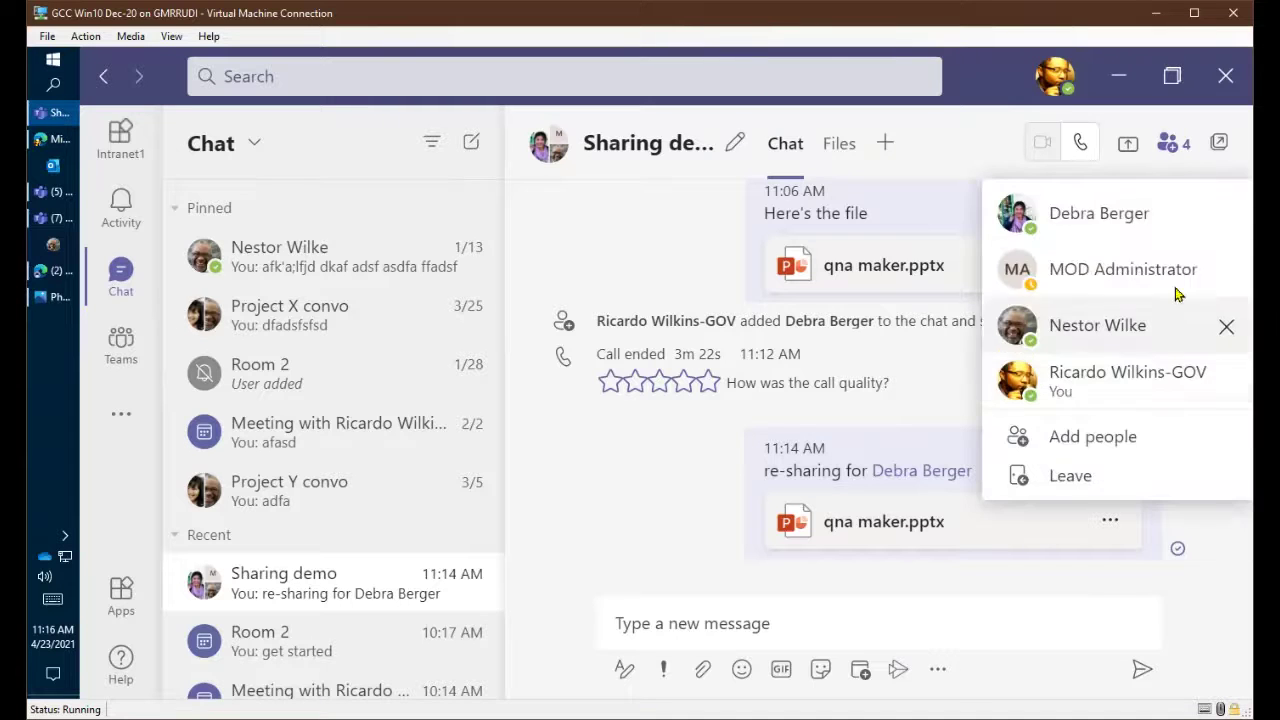
left_click(1224, 217)
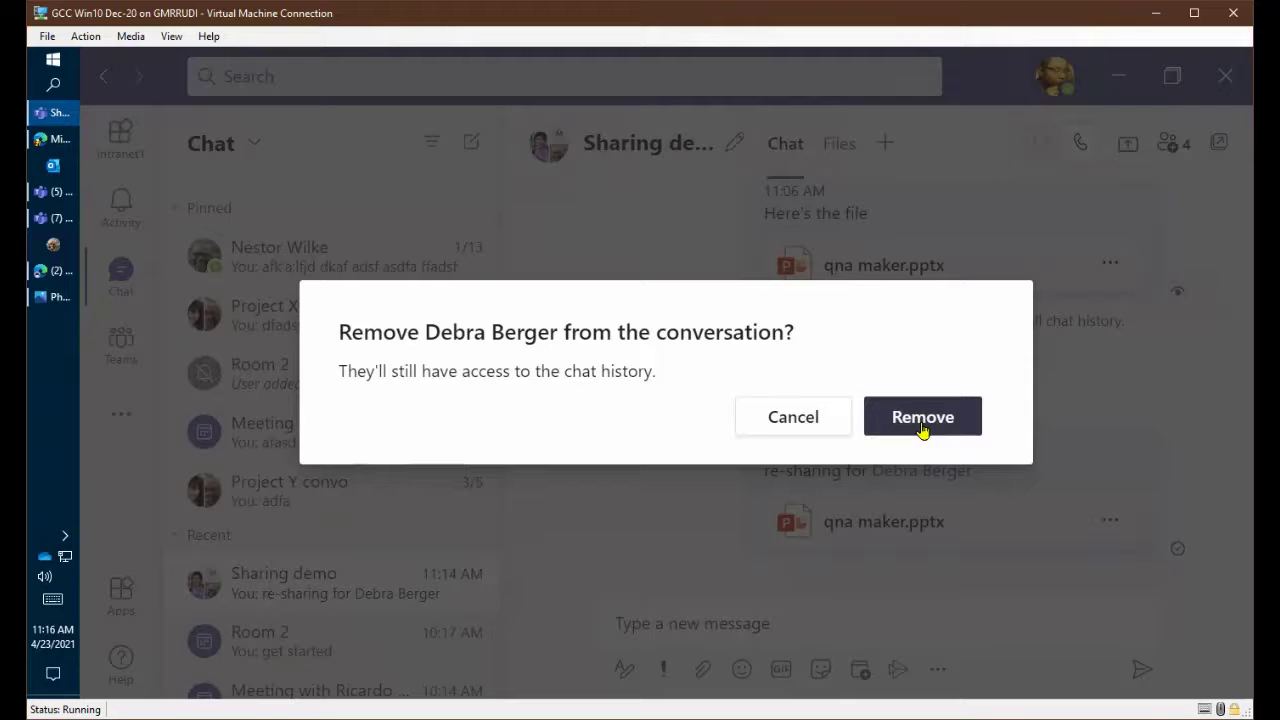
left_click(922, 418)
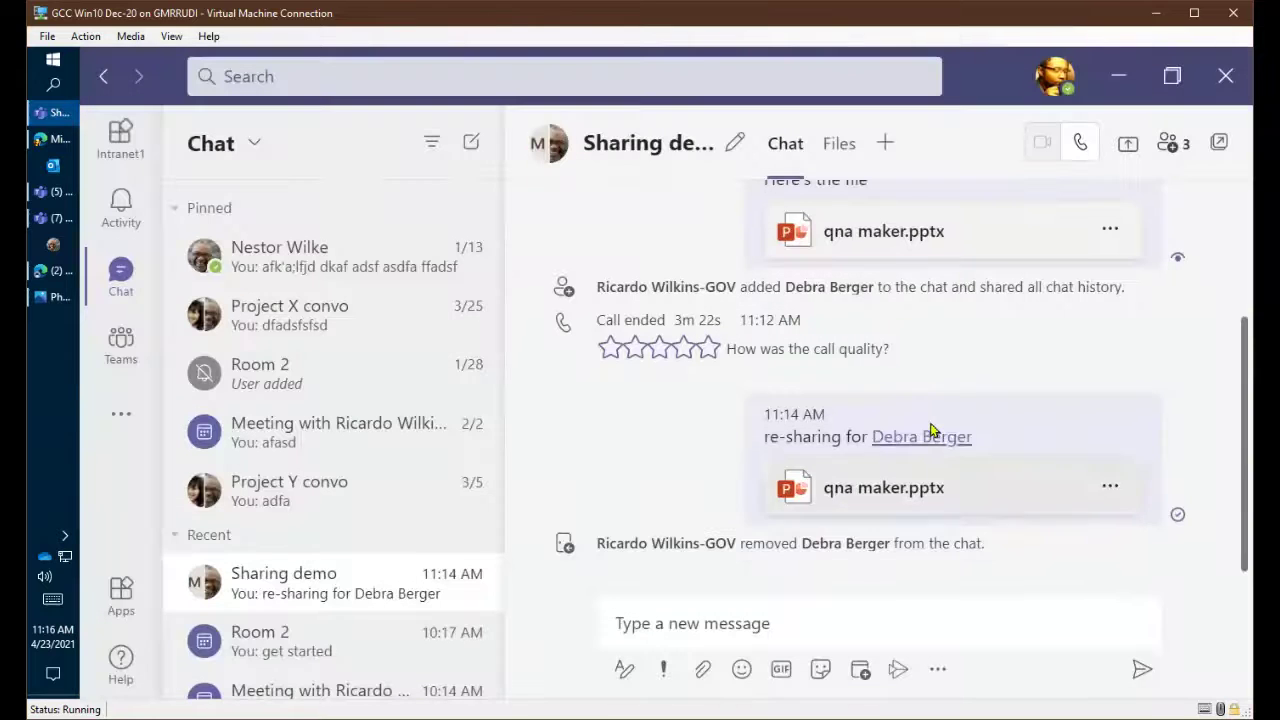
Step: Check the chat in both recipients' windows, and open and close the re-shared qna maker.pptx as the removed member
left_click(50, 219)
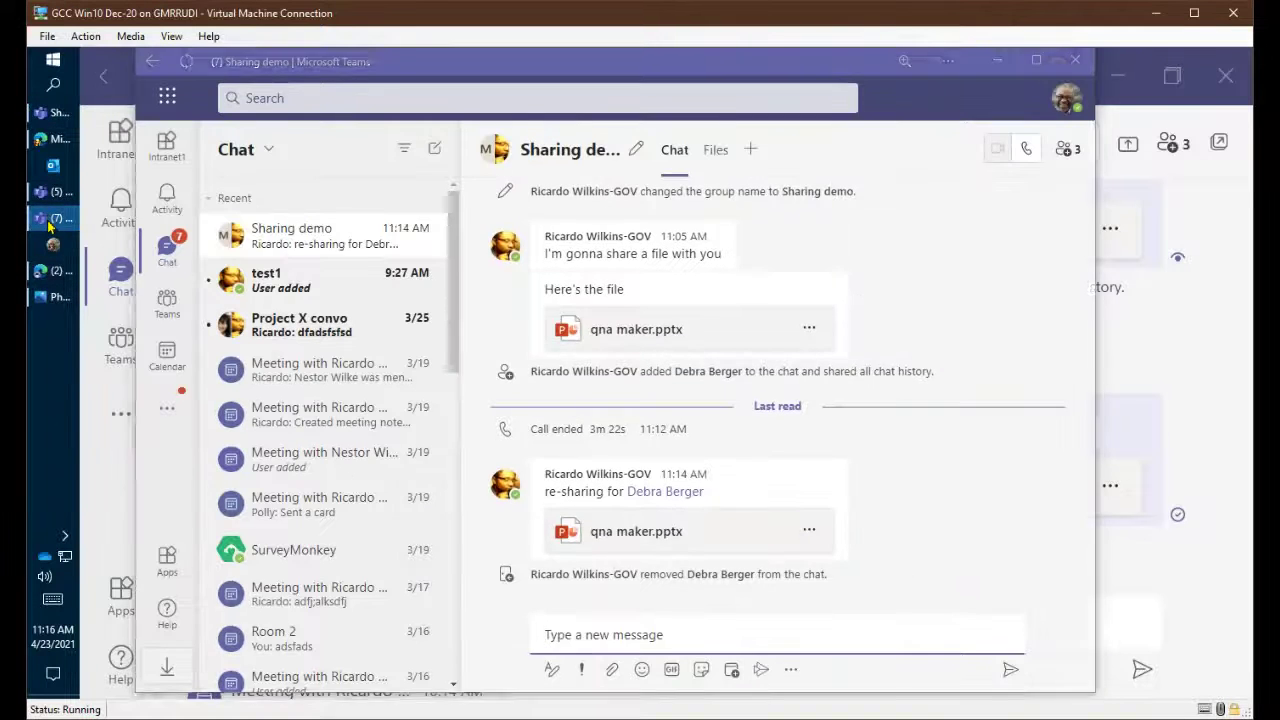
left_click(50, 219)
left_click(50, 191)
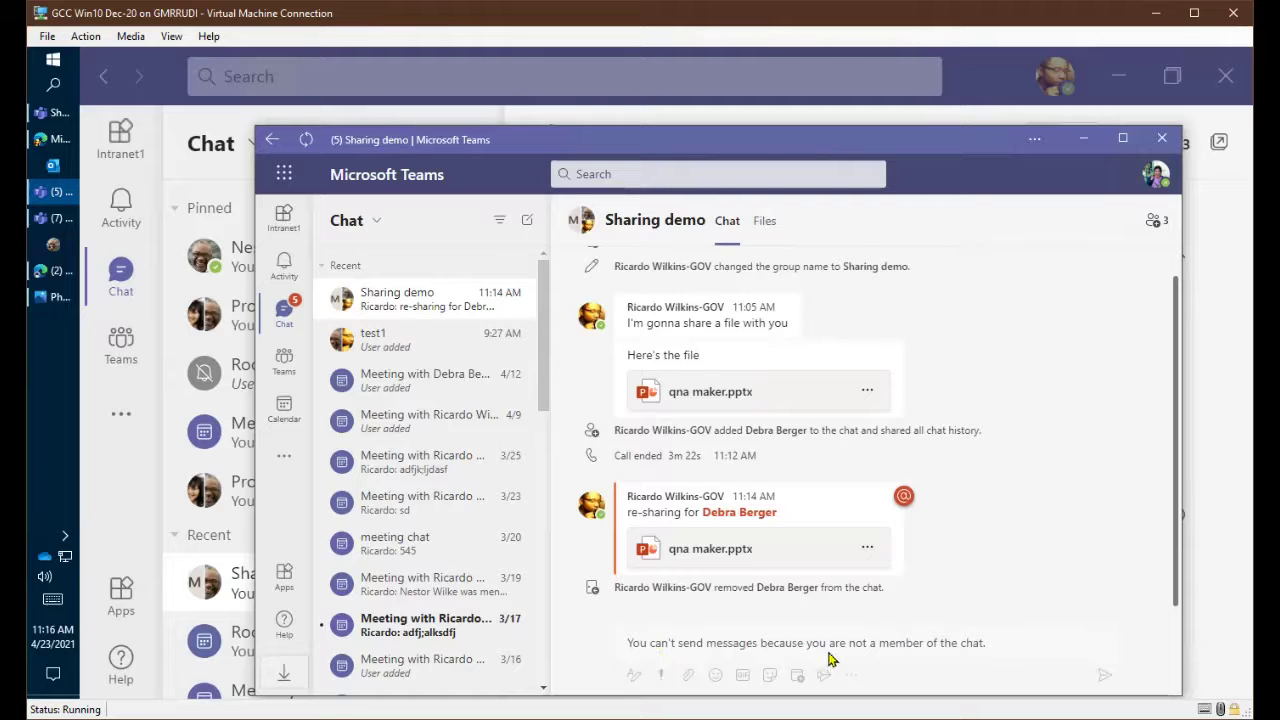
key("ctrl+plus")
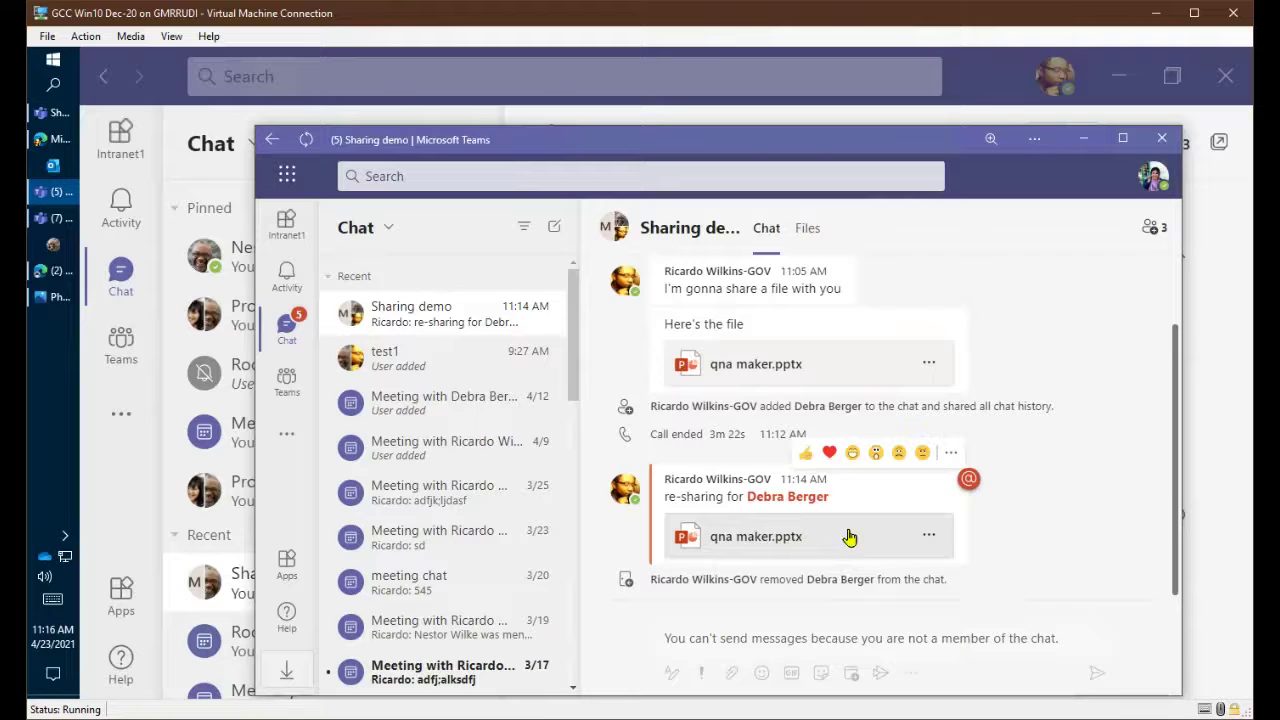
left_click(757, 540)
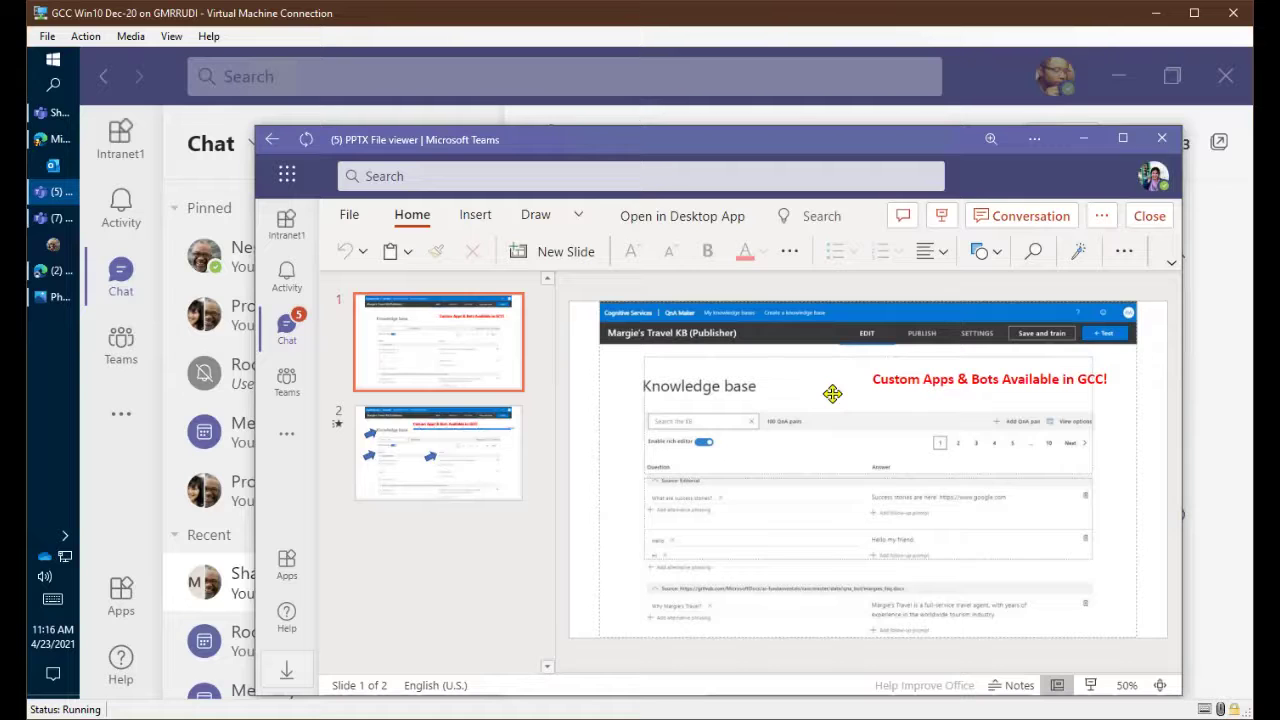
left_click(1150, 216)
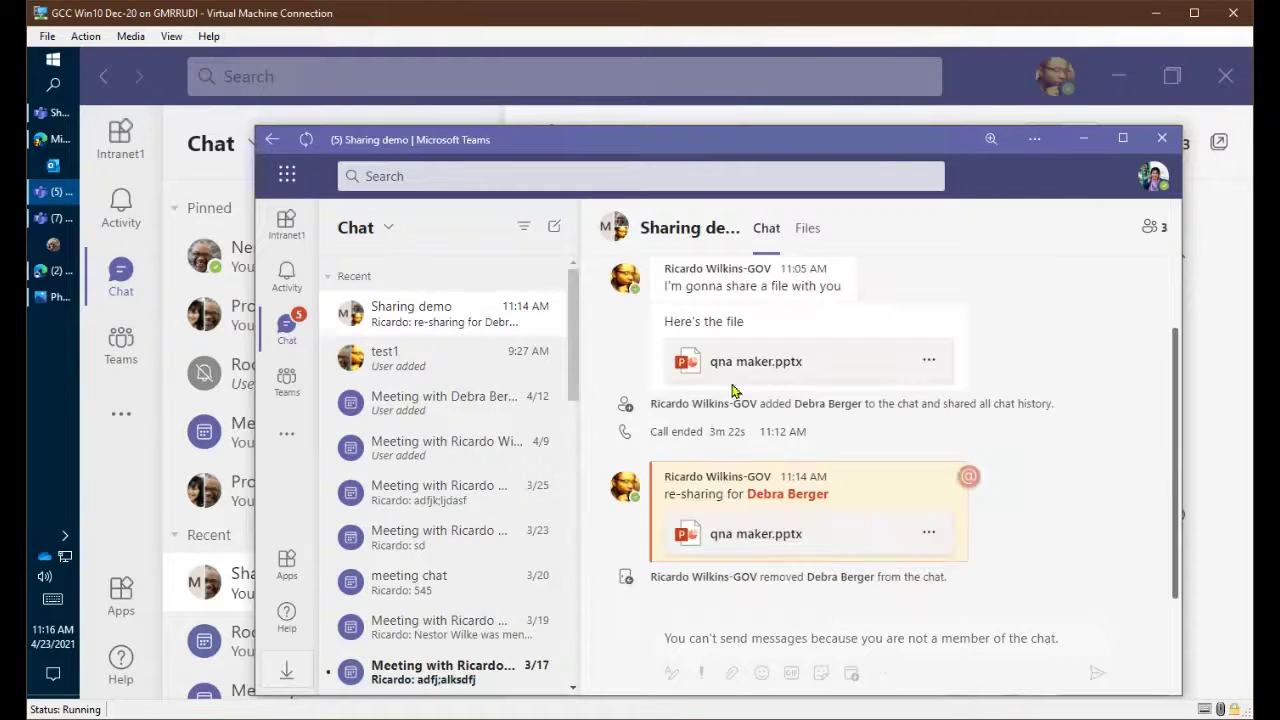
Step: Stop sharing qna maker.pptx with the removed chat member through its access settings in the sharer's OneDrive
left_click(55, 140)
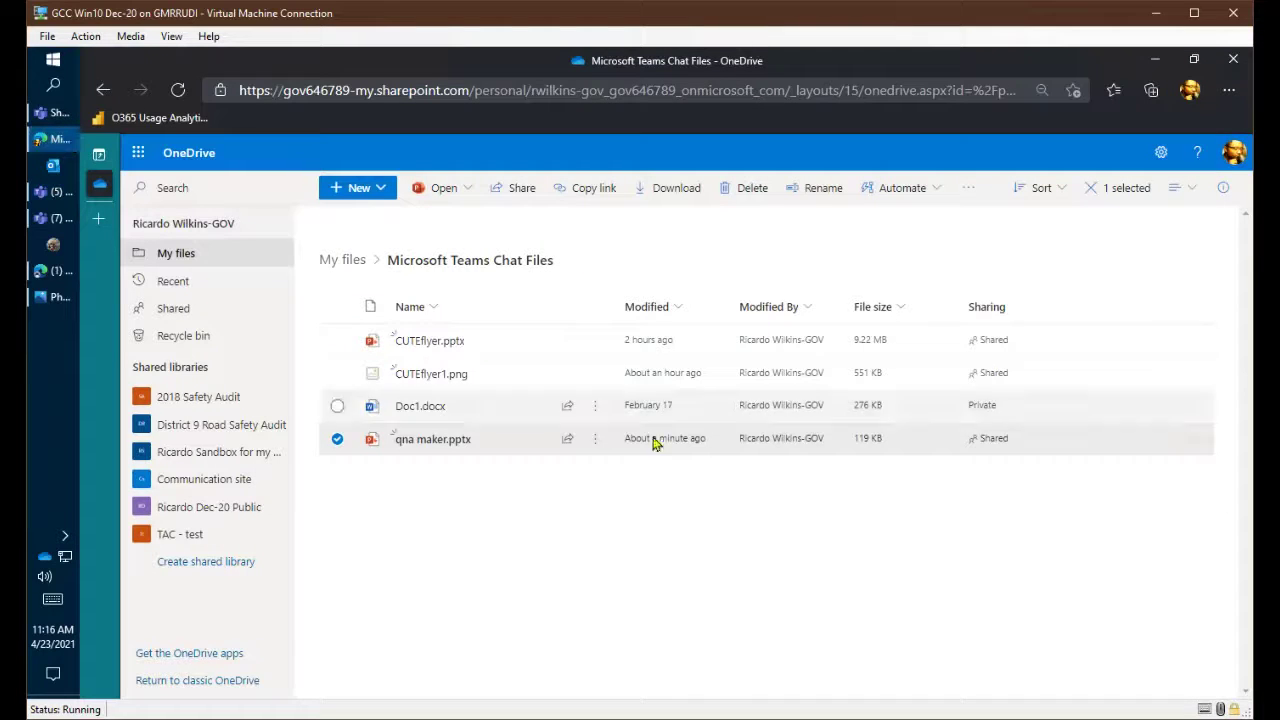
left_click(577, 517)
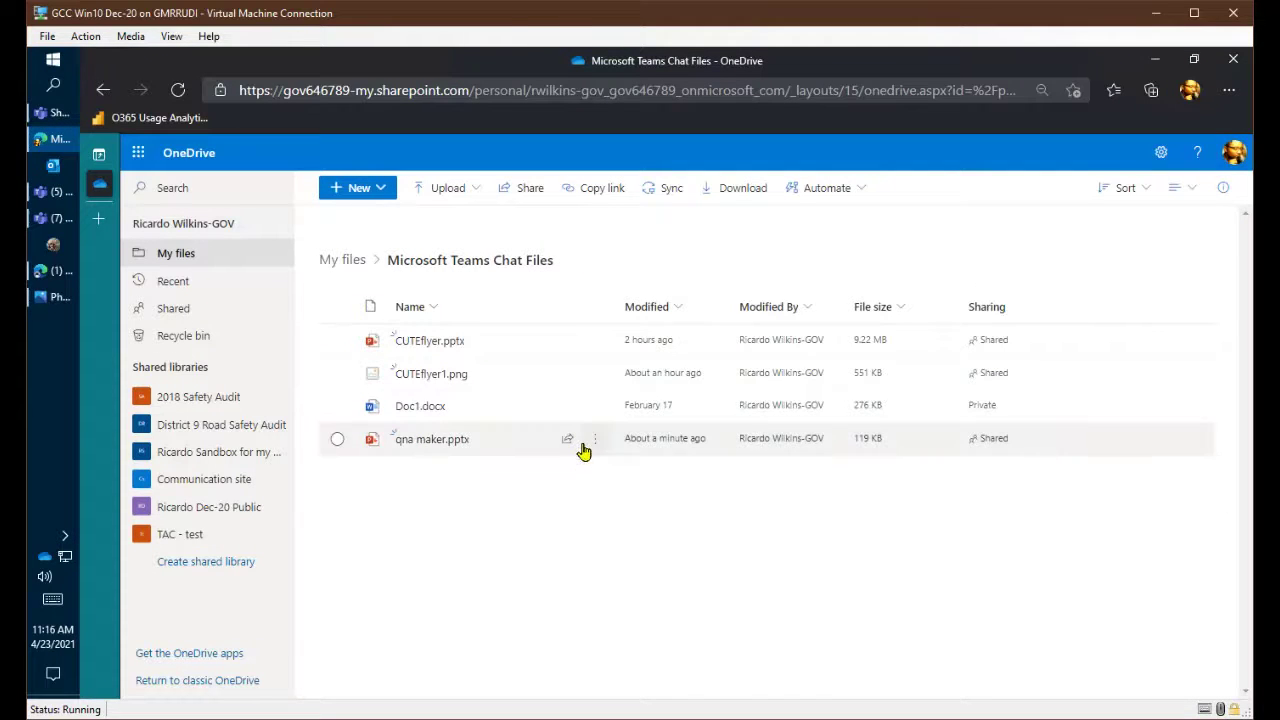
left_click(594, 440)
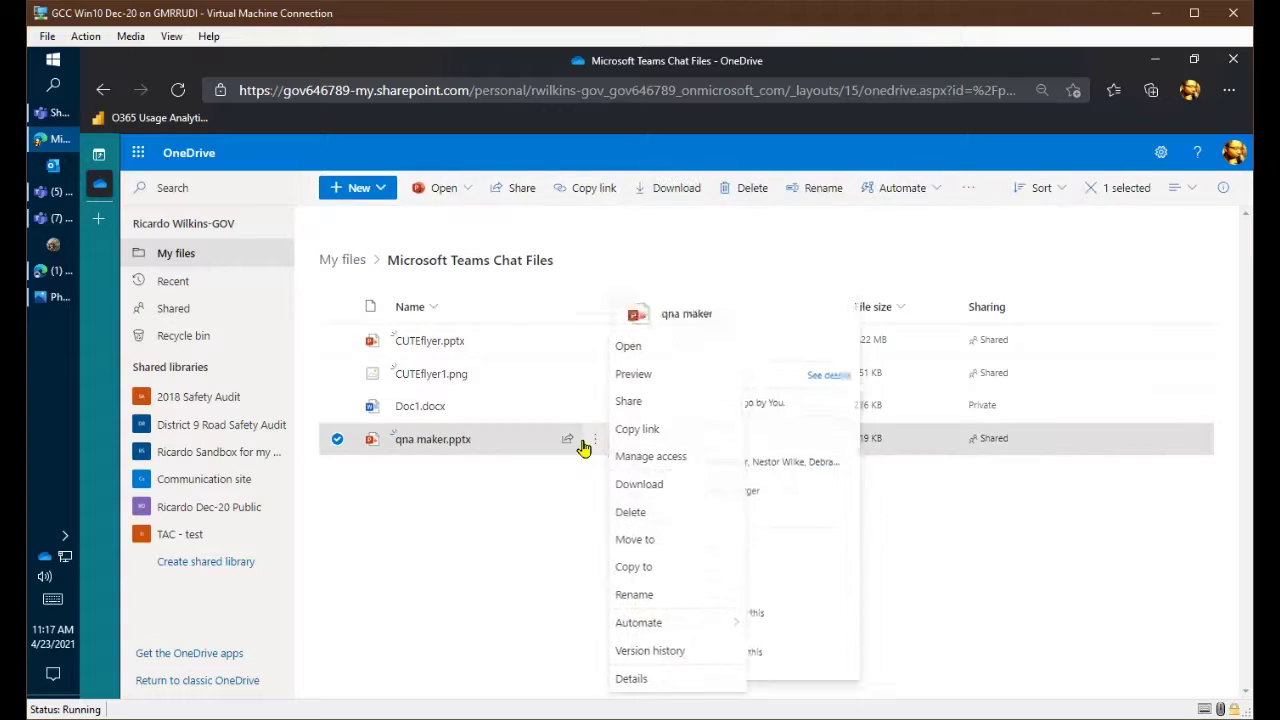
left_click(686, 460)
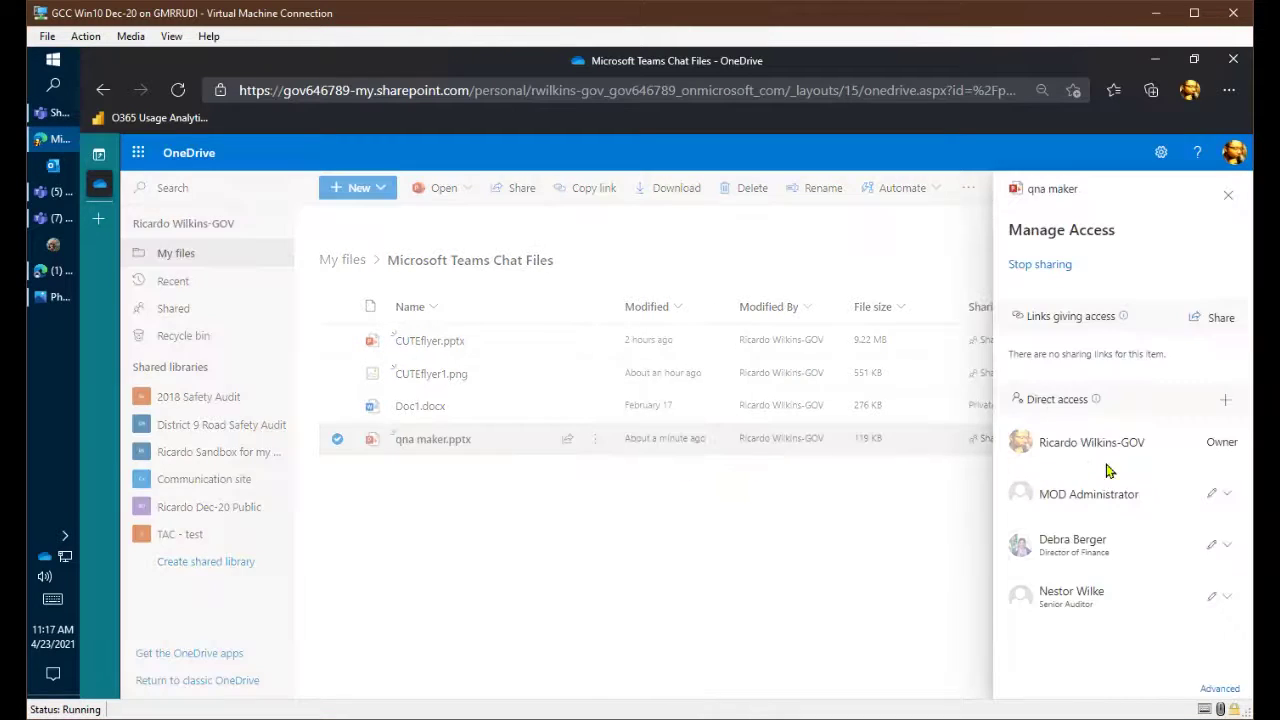
left_click(1221, 549)
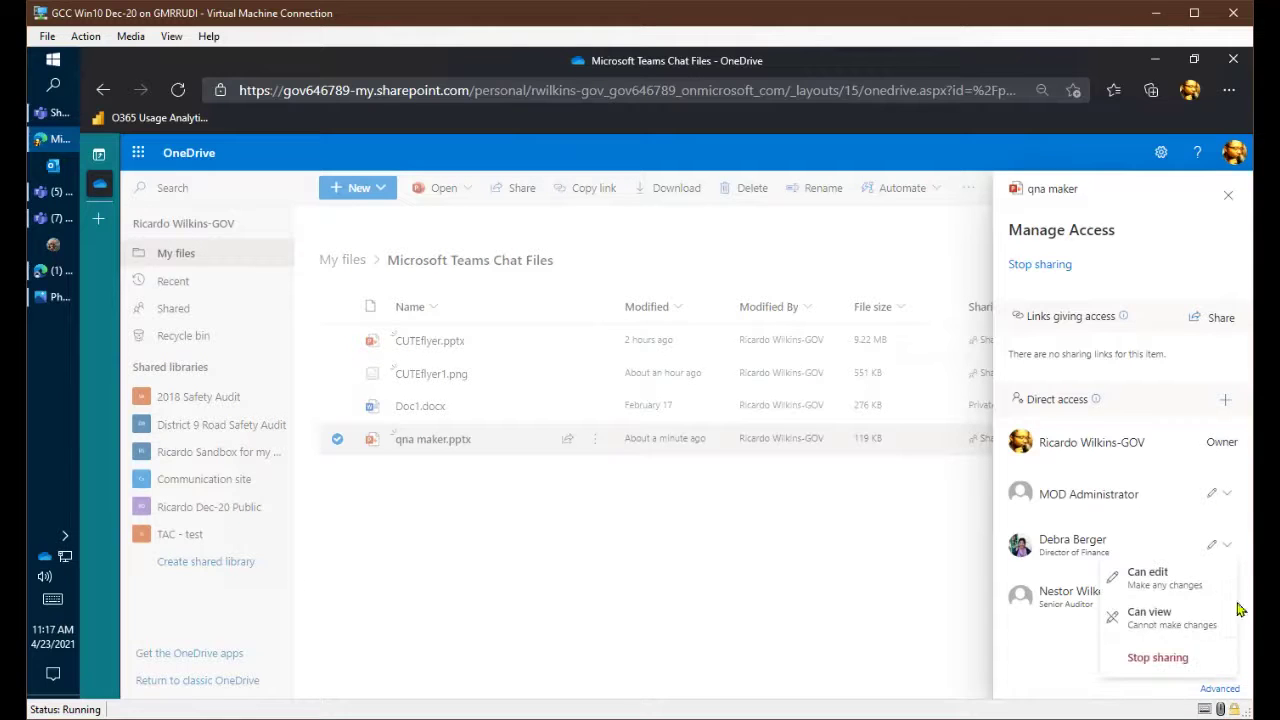
left_click(1158, 657)
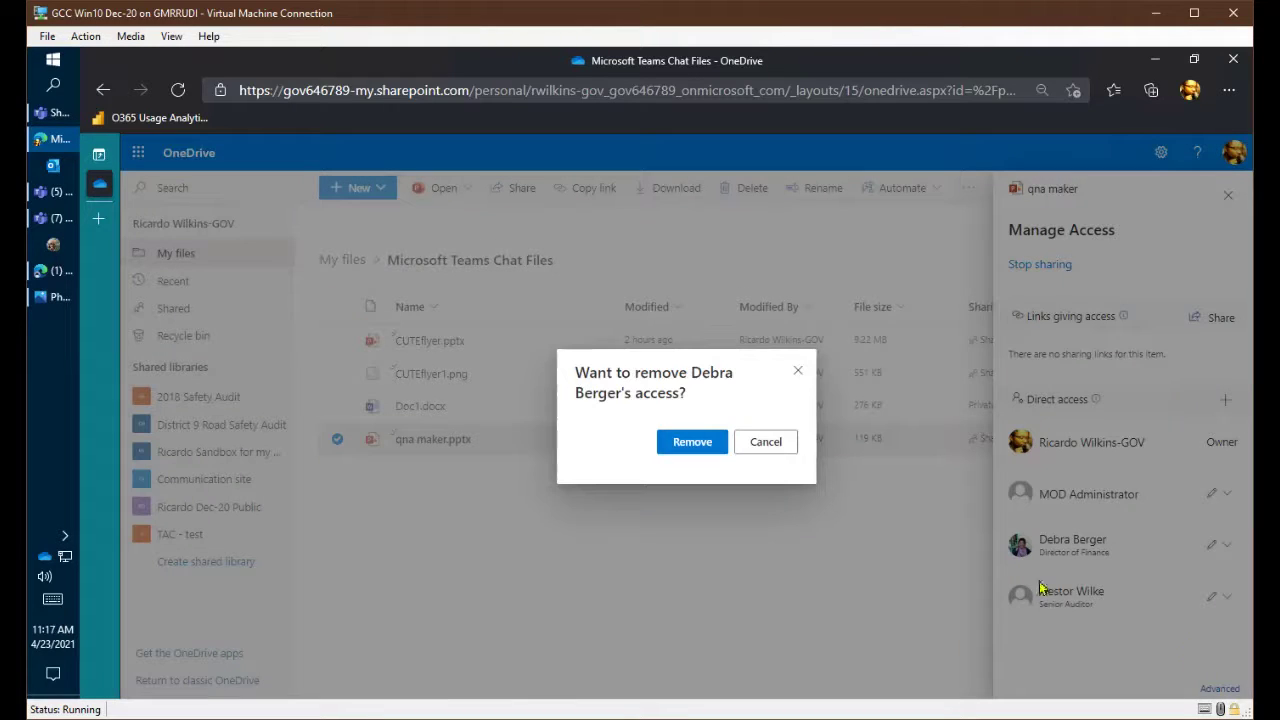
left_click(683, 446)
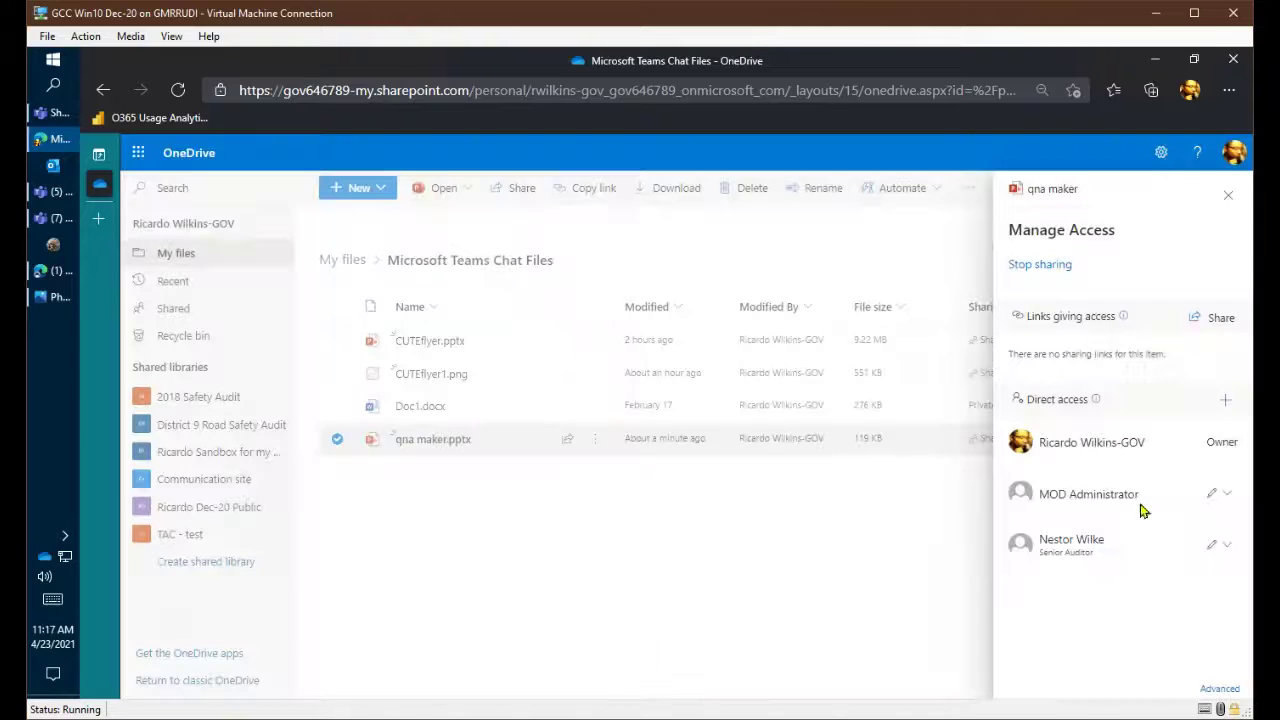
Step: Open the re-shared qna maker.pptx as the removed member, close the viewer, and revisit the OneDrive folder before returning to the chat
left_click(53, 191)
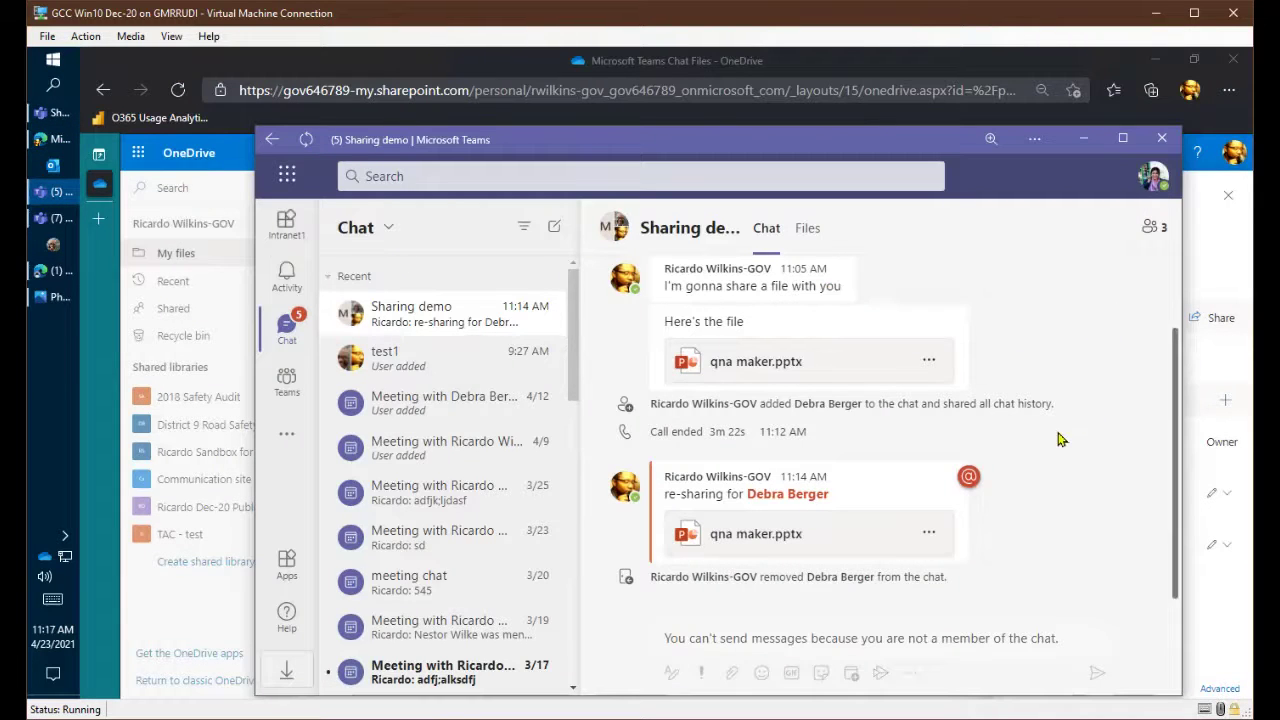
left_click(783, 539)
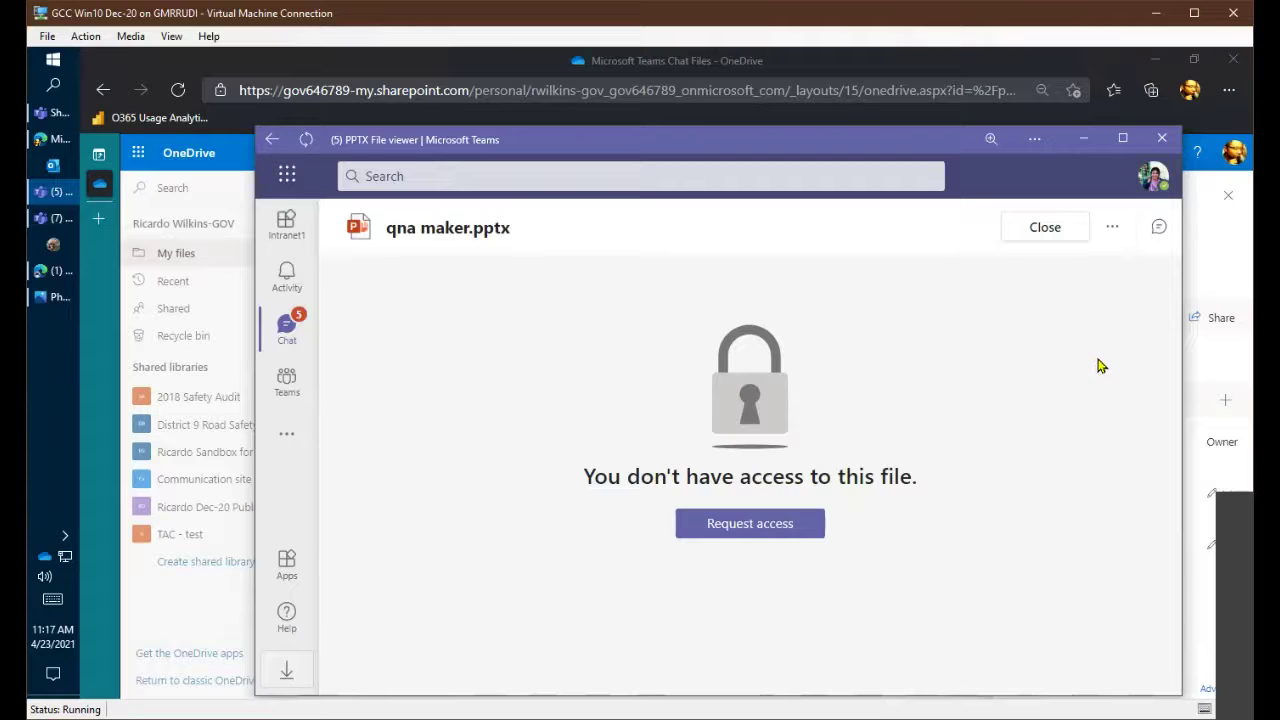
left_click(1041, 232)
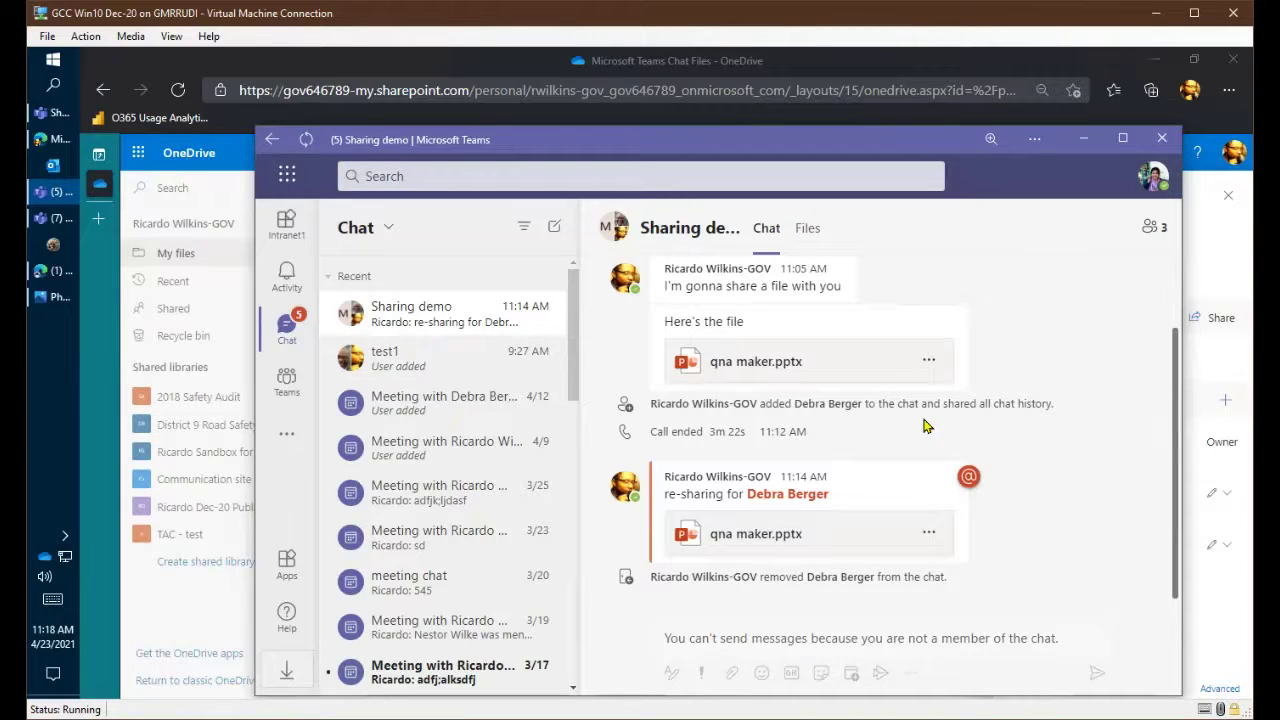
left_click(107, 303)
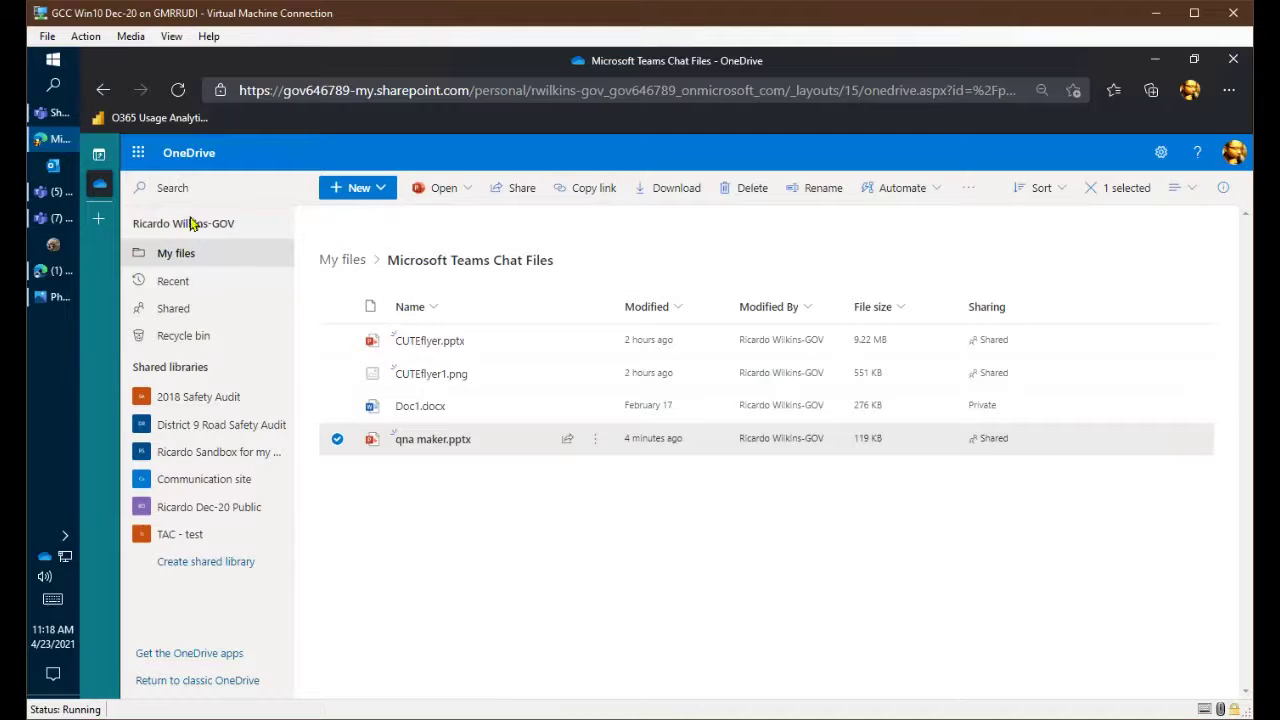
left_click(55, 191)
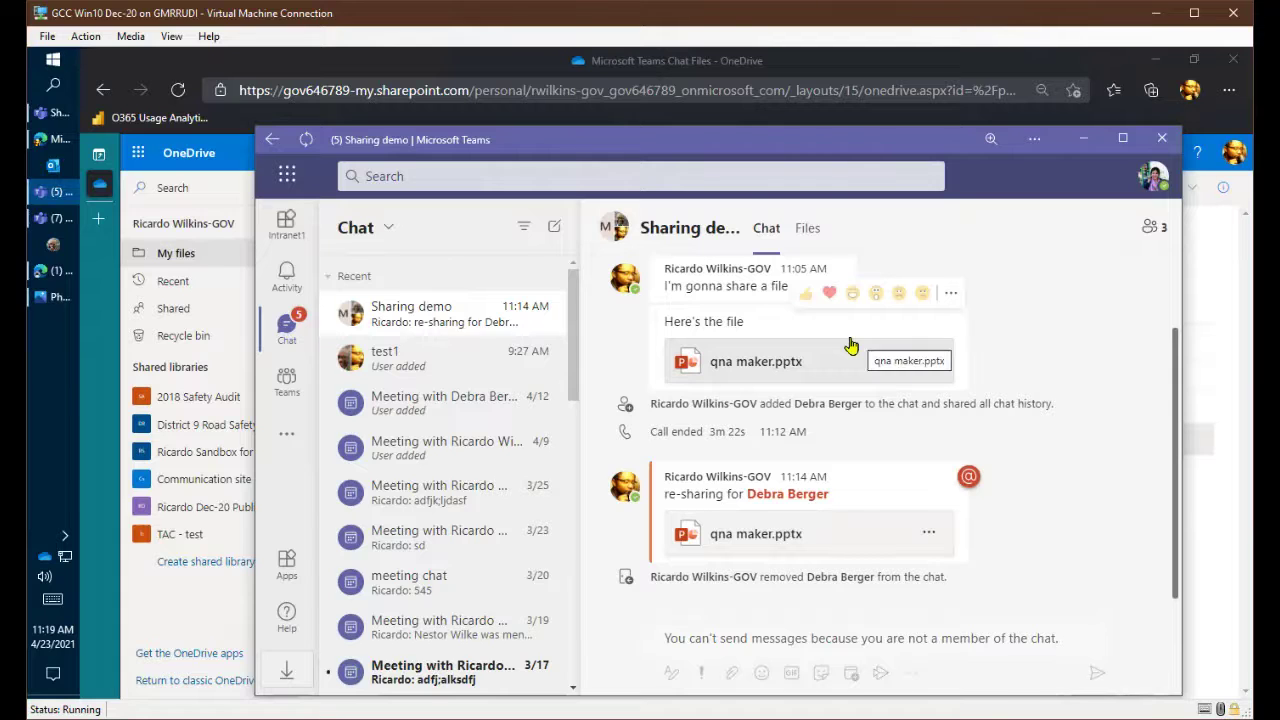
Step: Post a message in the sharer's Sharing demo chat that starts with "Finally!", says the member was removed, and ends with "LOL"
left_click(59, 115)
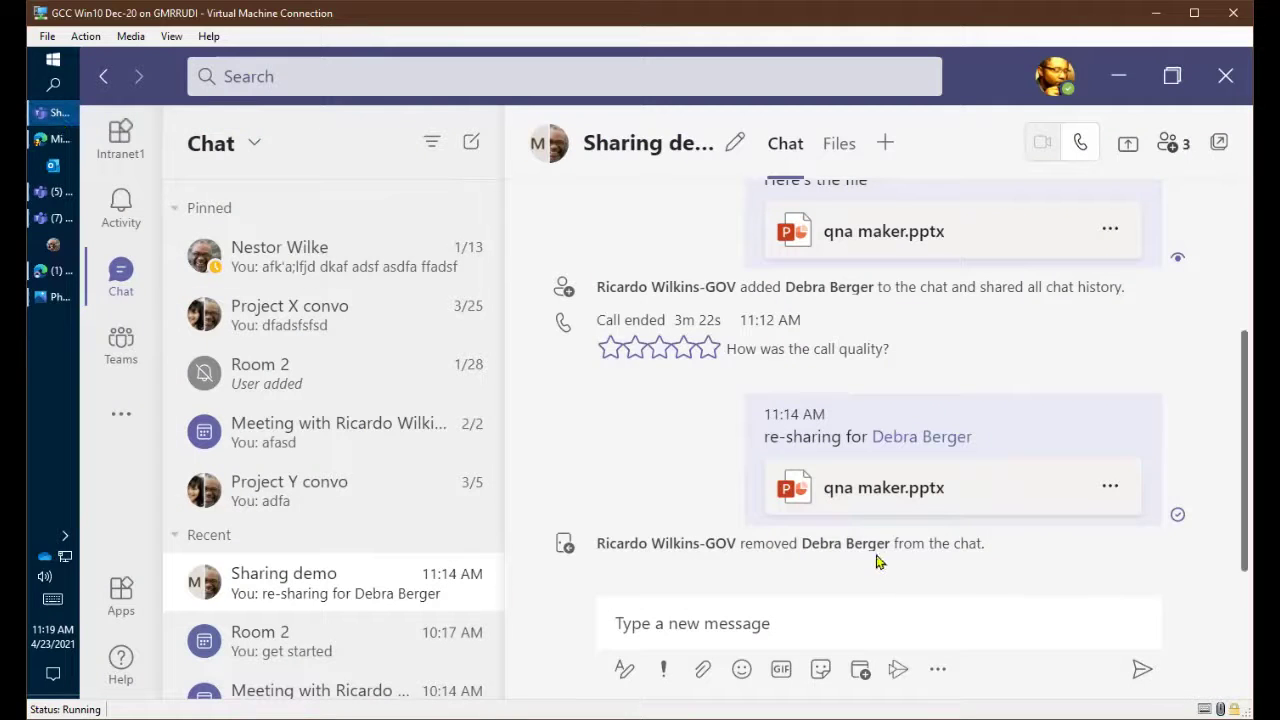
left_click(865, 604)
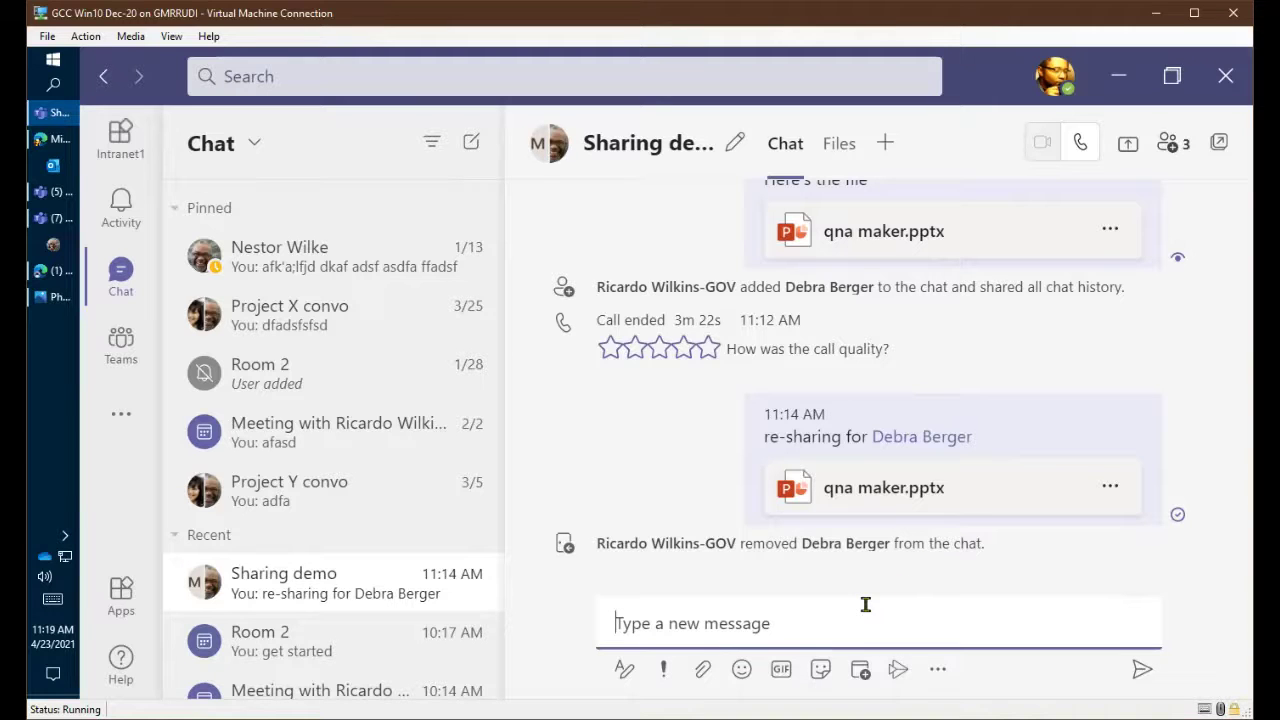
type("Finally")
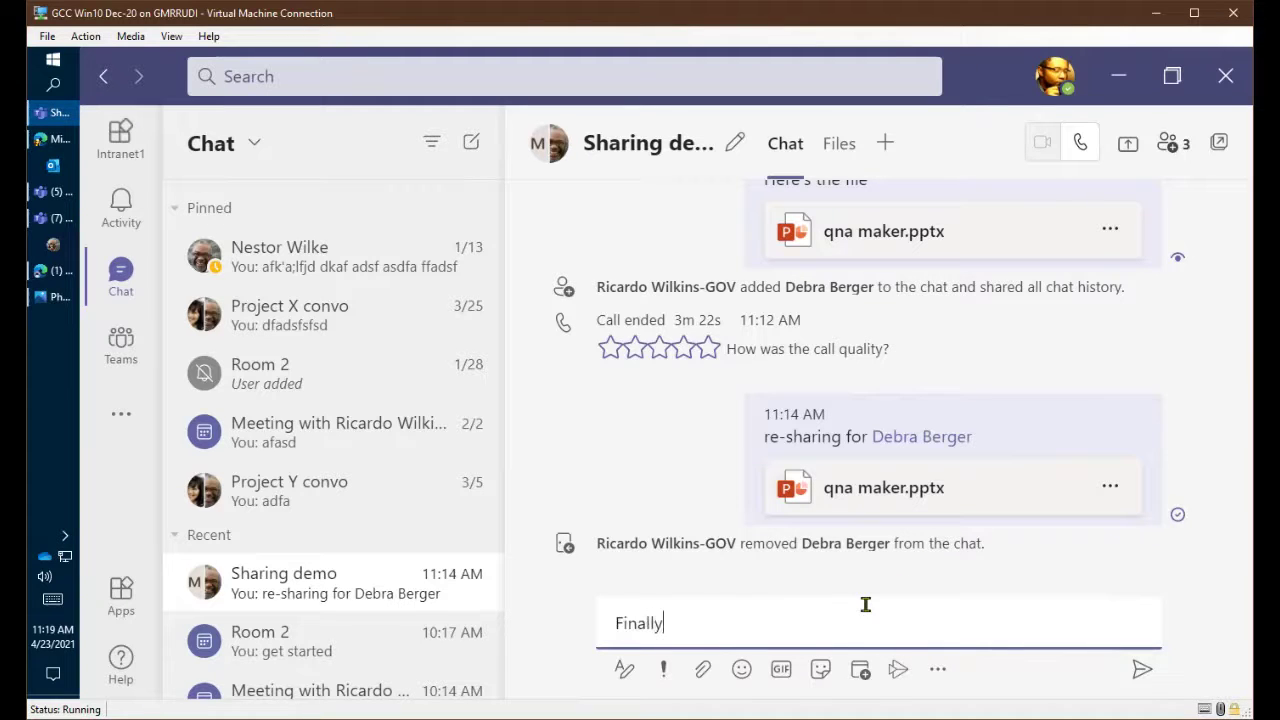
key("BackSpace")
type("! I removed Debra! L")
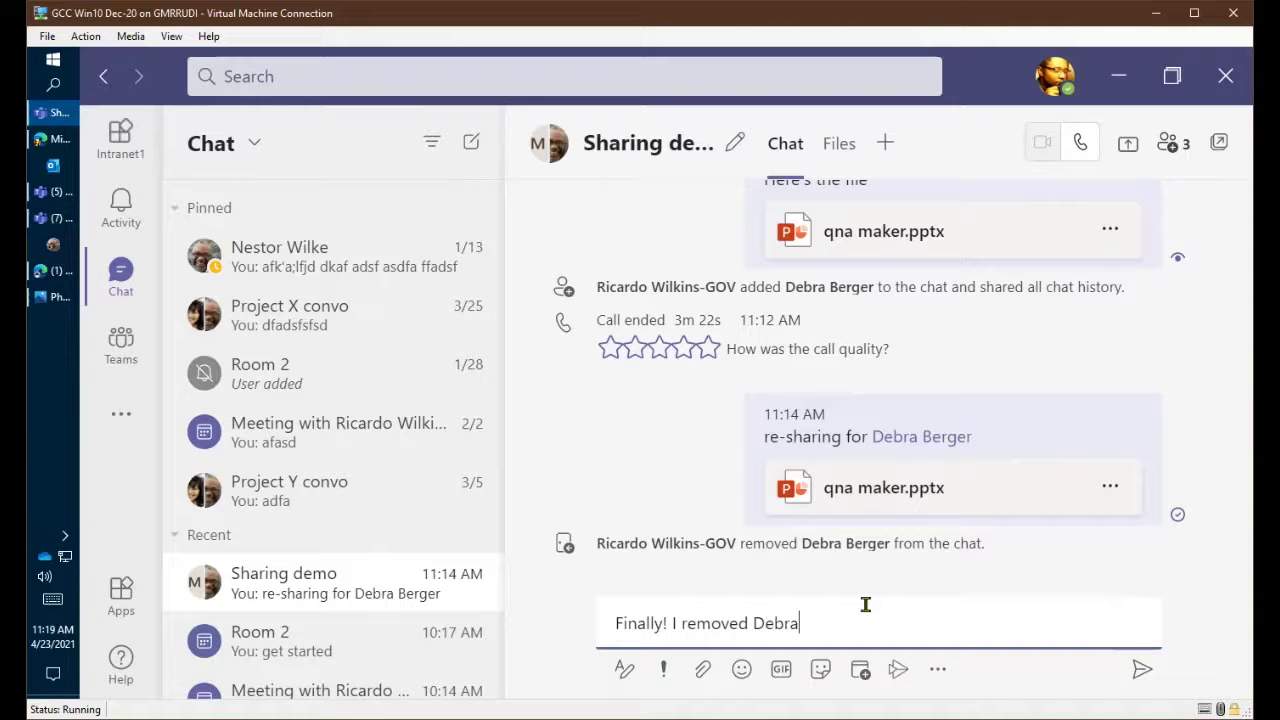
type("OL")
key("Return")
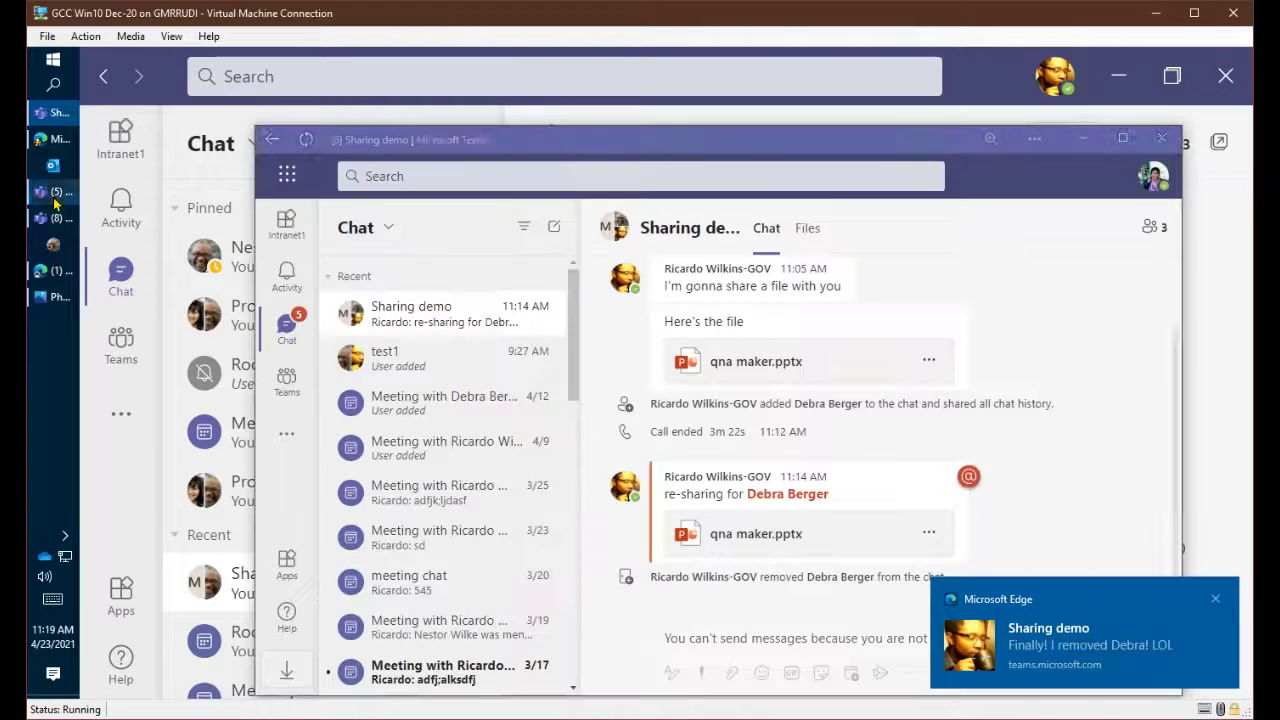
Step: Check the chat as the removed member, and reply "Yay!" to the new message from the remaining recipient's Teams window
left_click(45, 191)
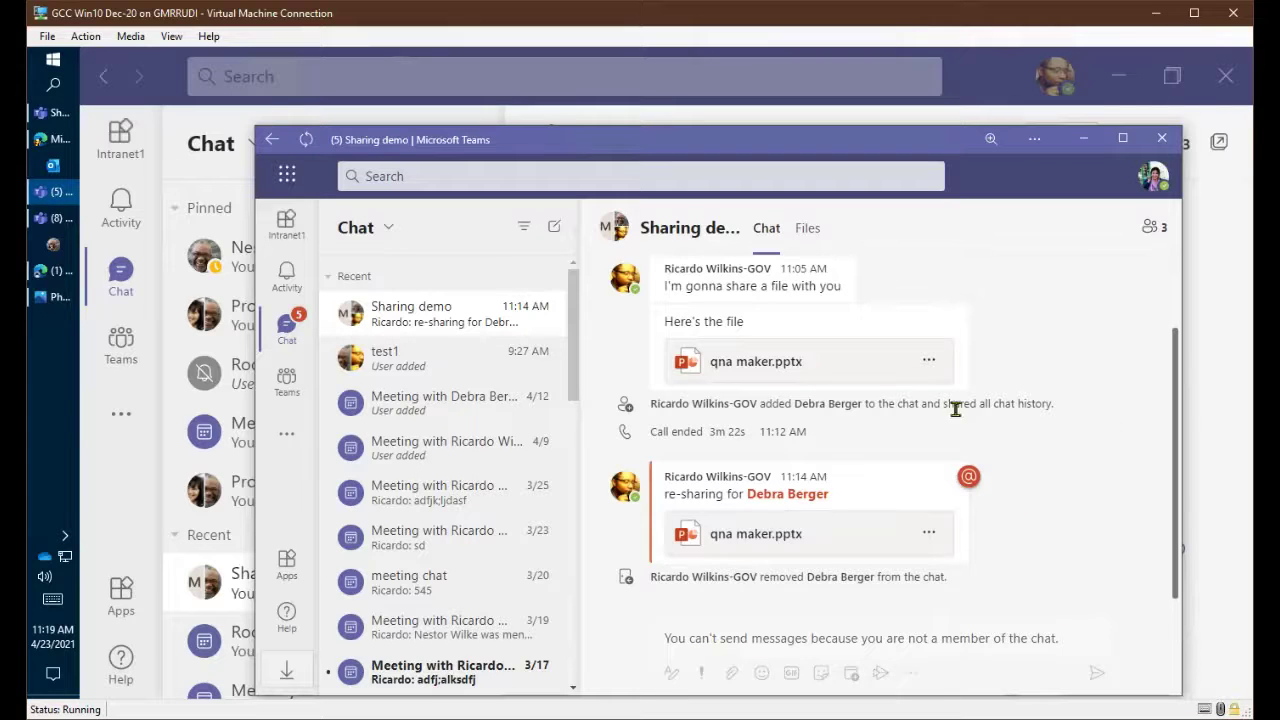
left_click(55, 217)
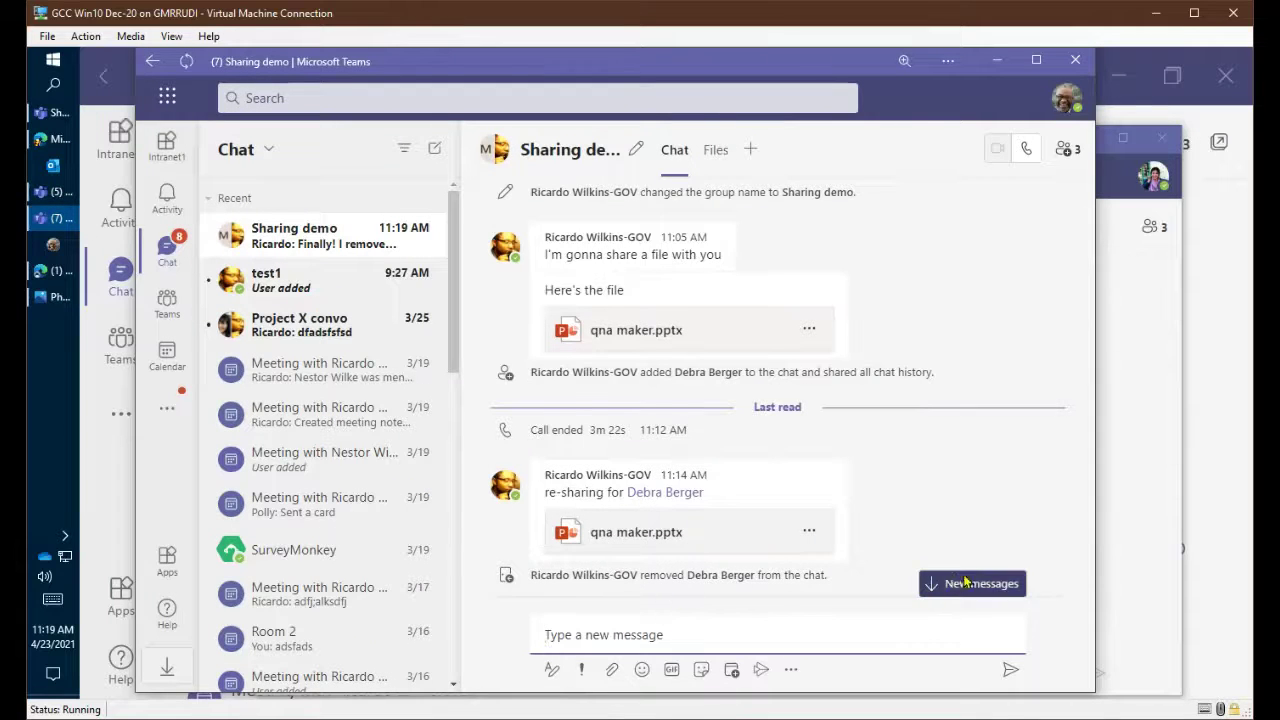
left_click(931, 583)
type("Yay!")
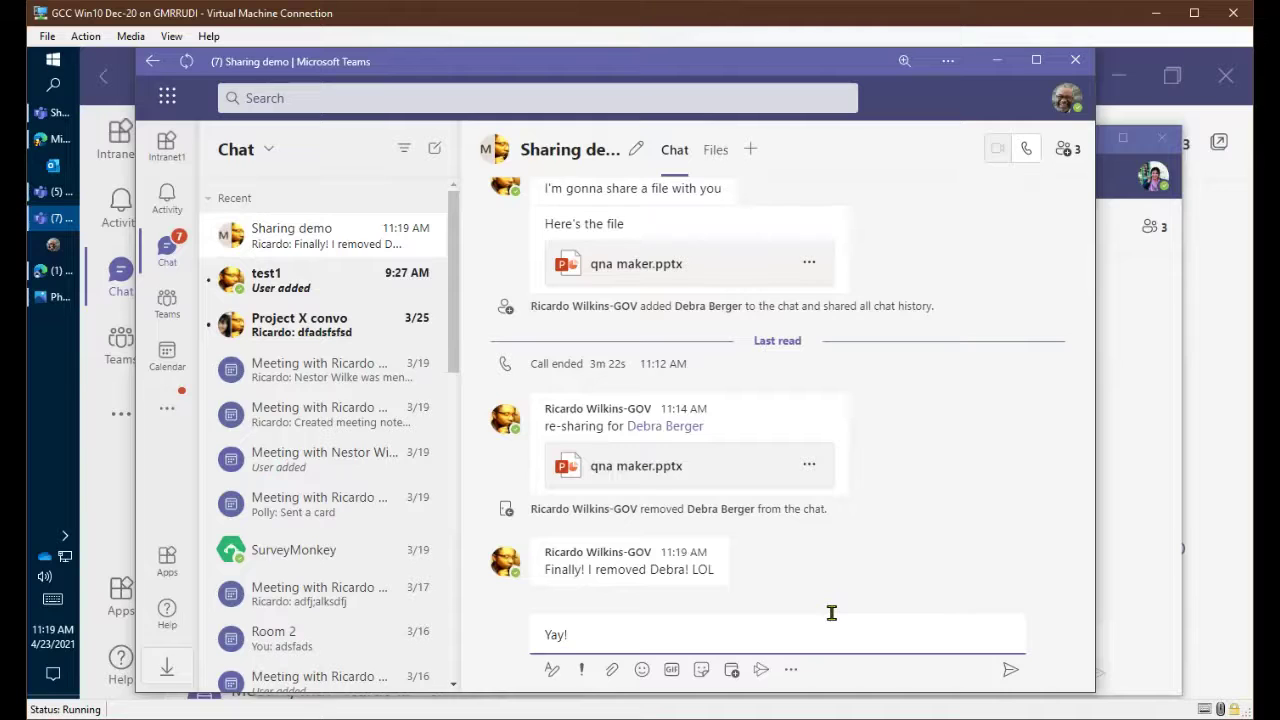
key("Return")
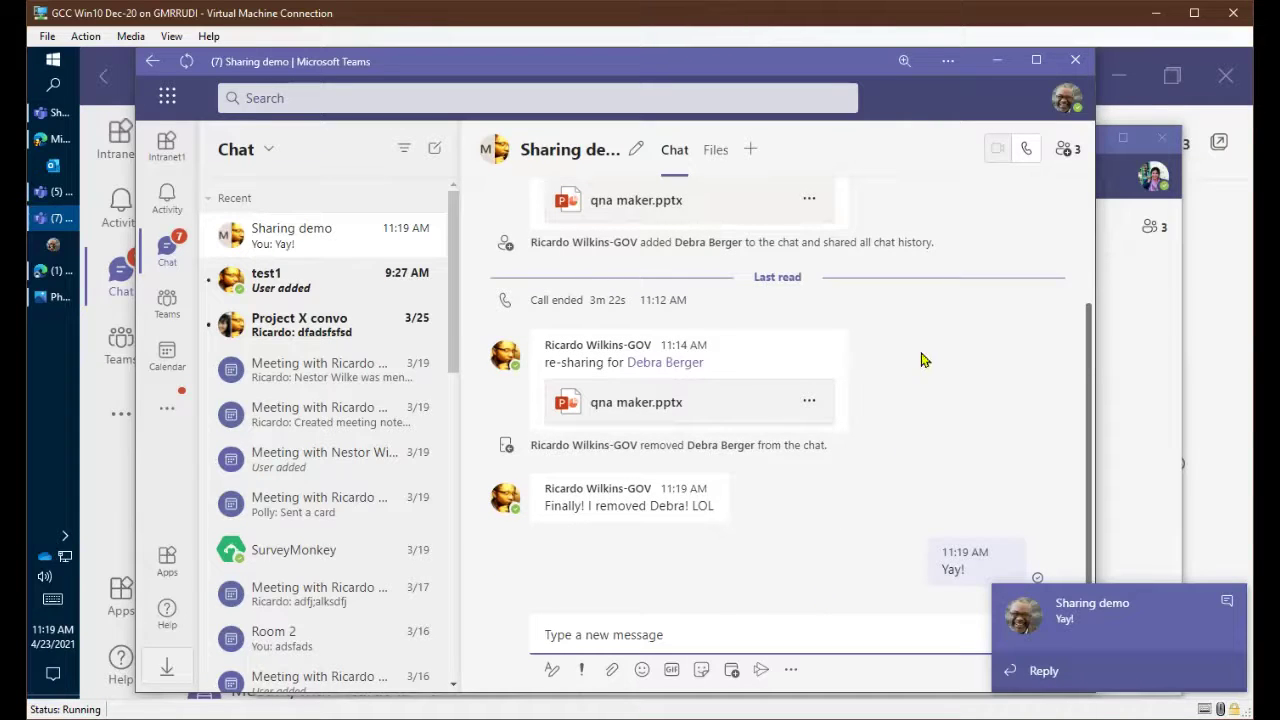
Step: Check the removed member's chat for the new messages, and view the reply in the sharer's Teams window, dismissing its notification
left_click(55, 139)
left_click(55, 191)
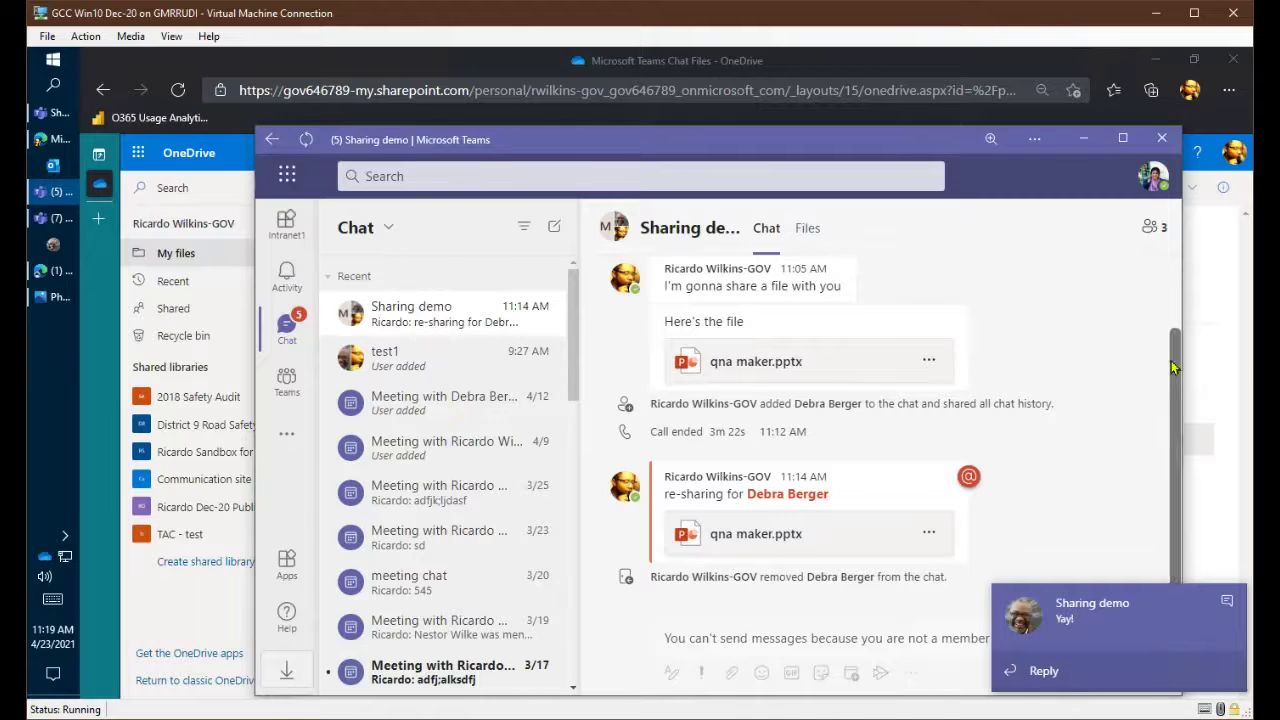
mouse_move(55, 122)
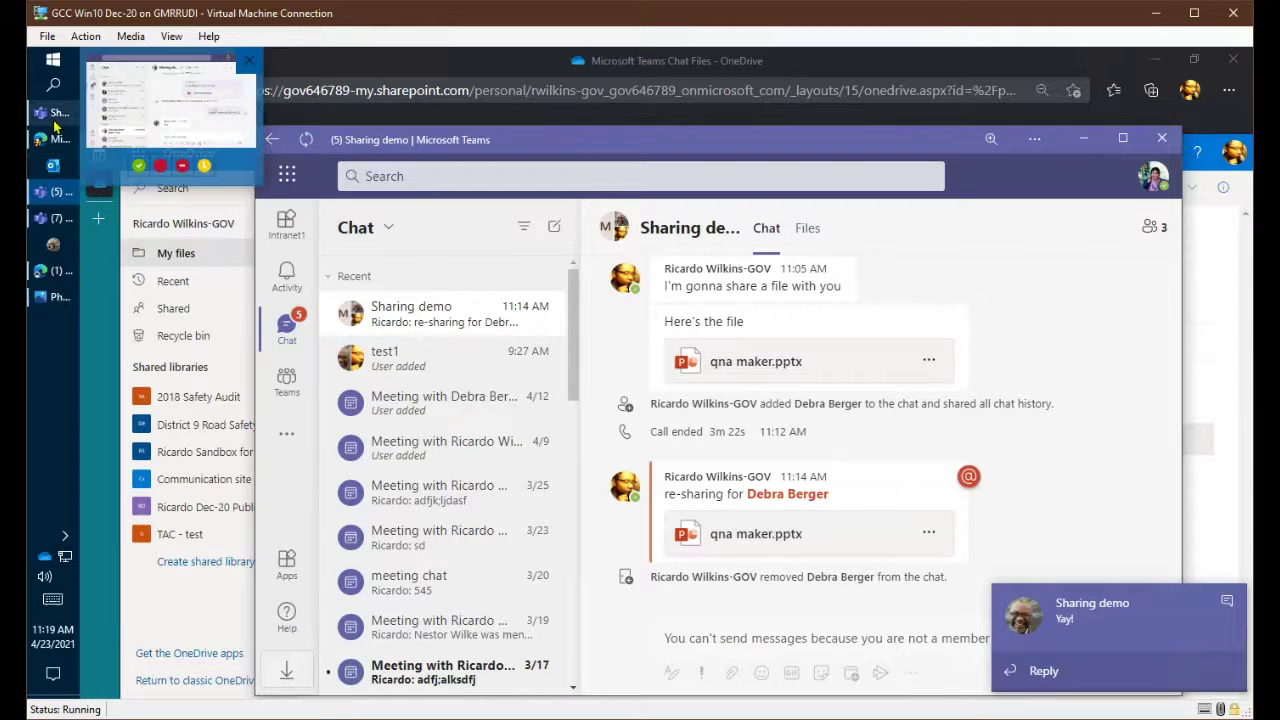
left_click(56, 124)
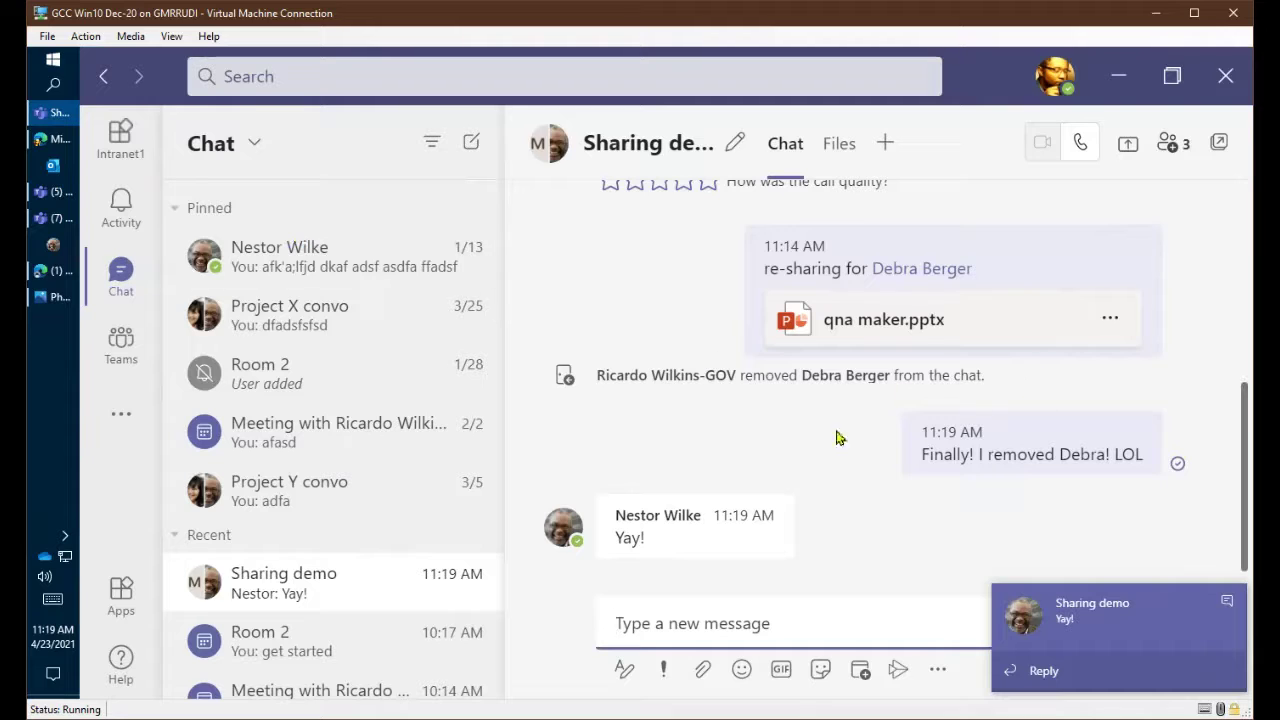
mouse_move(1169, 617)
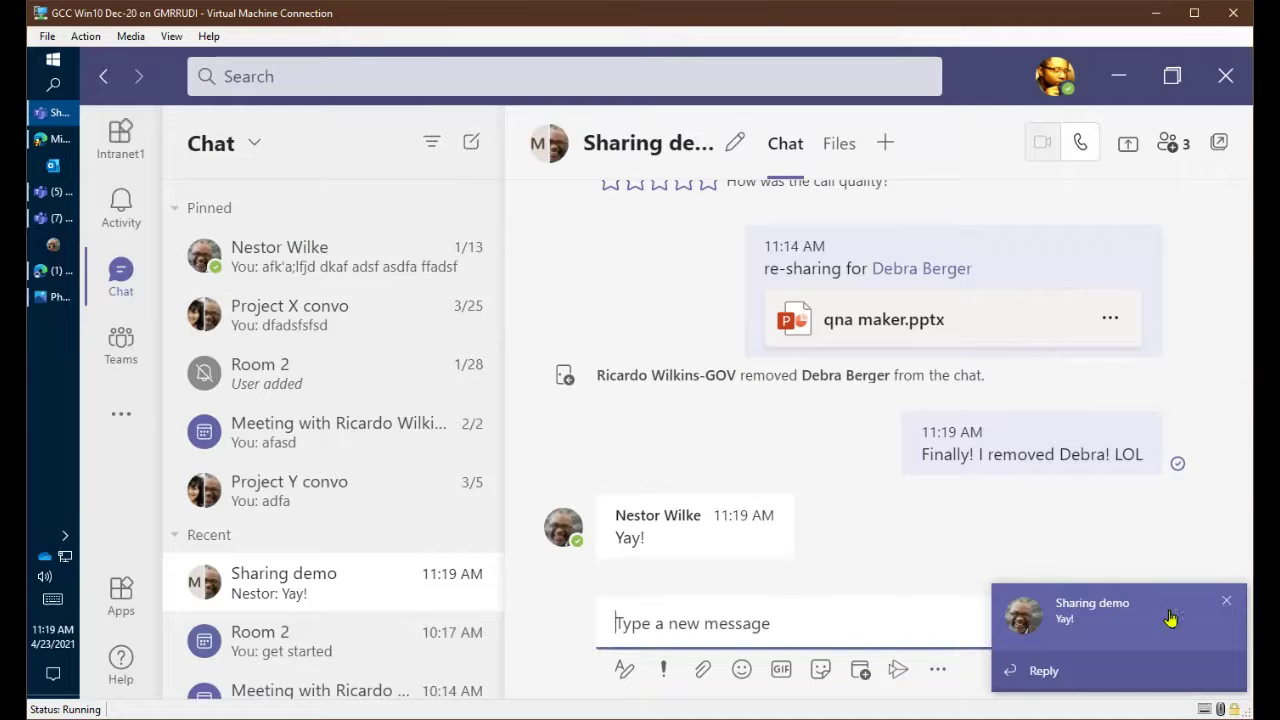
left_click(1216, 602)
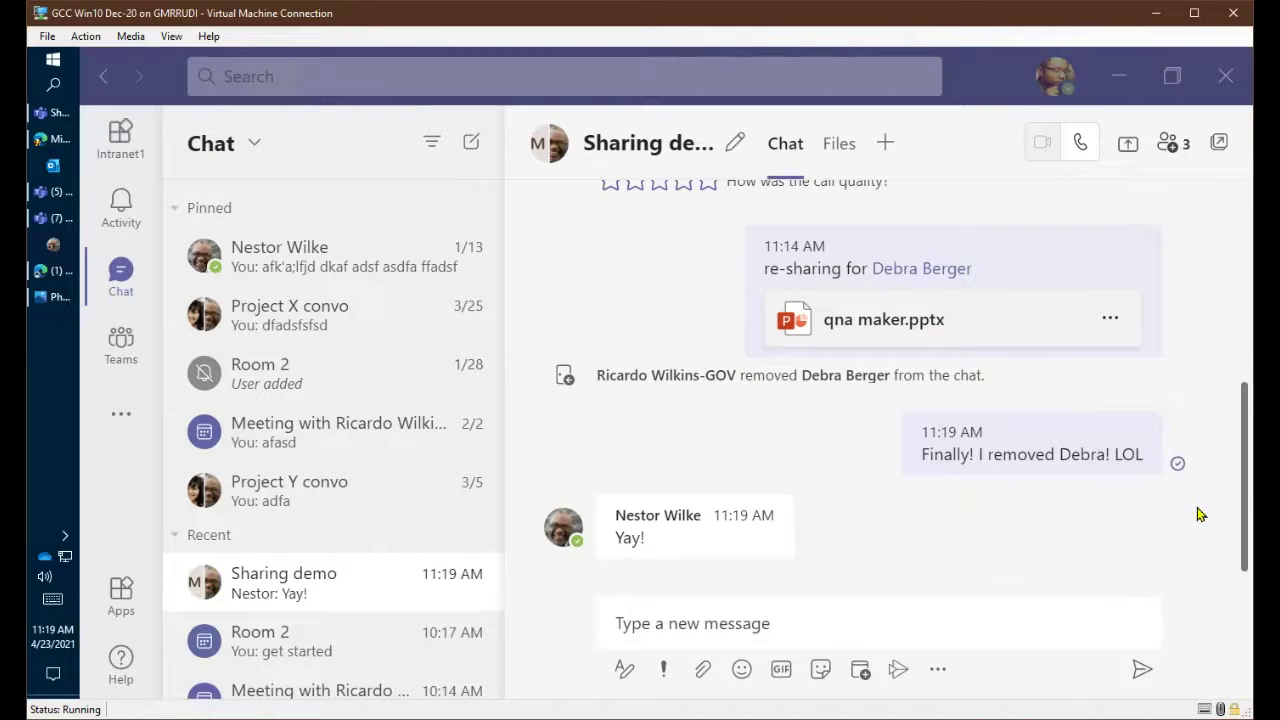
Step: Start adding the removed member back to the Sharing demo chat with all chat history included, searching for "deb"
mouse_move(1056, 440)
left_click(1171, 146)
left_click(1105, 391)
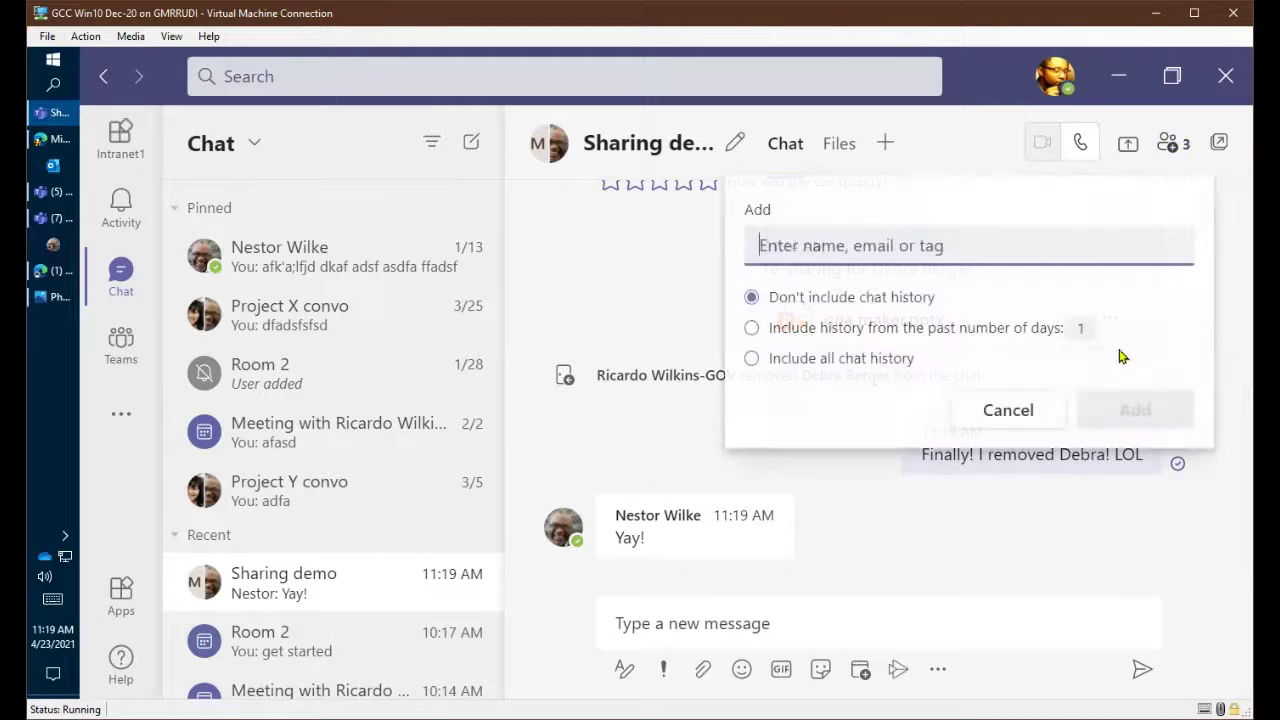
left_click(862, 362)
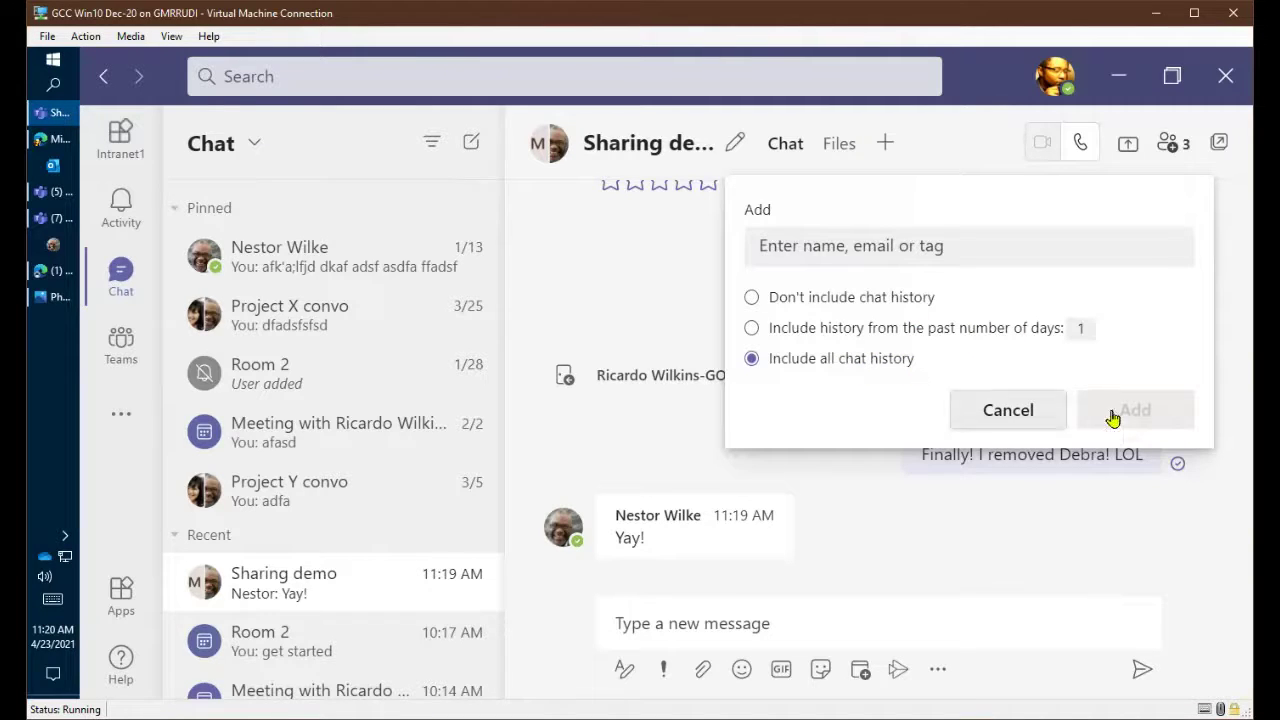
left_click(840, 256)
type("deb")
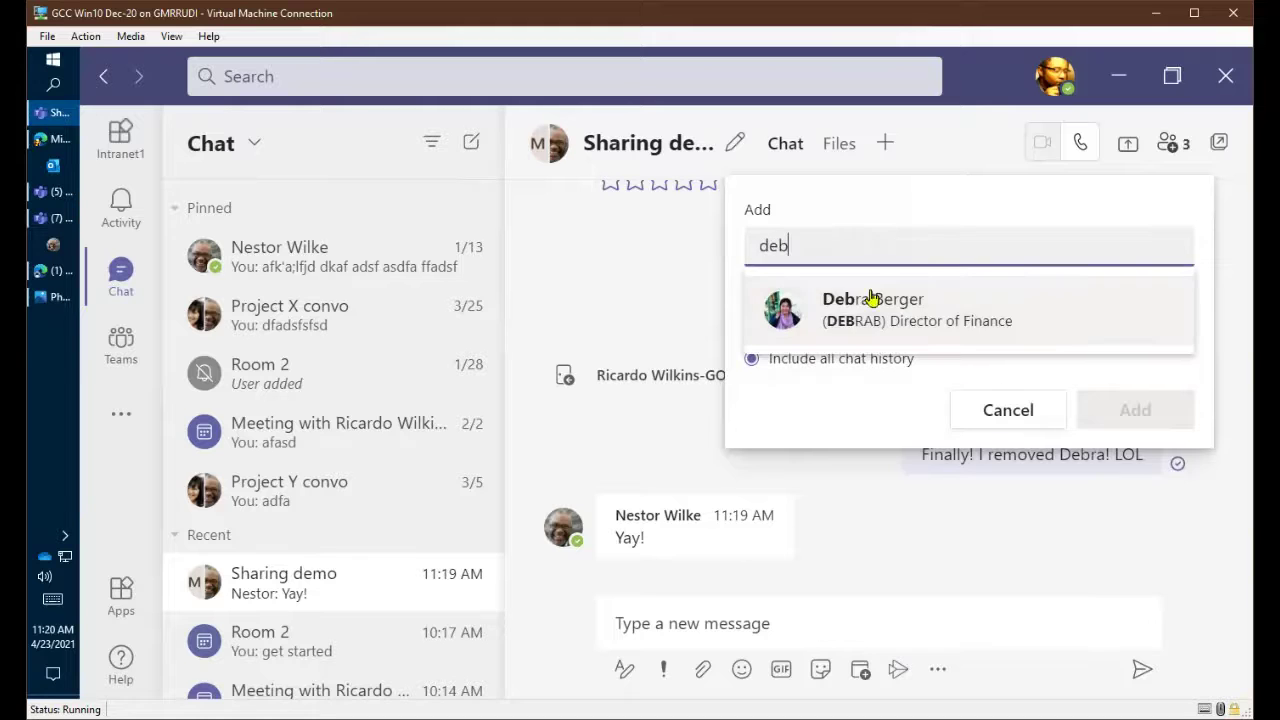